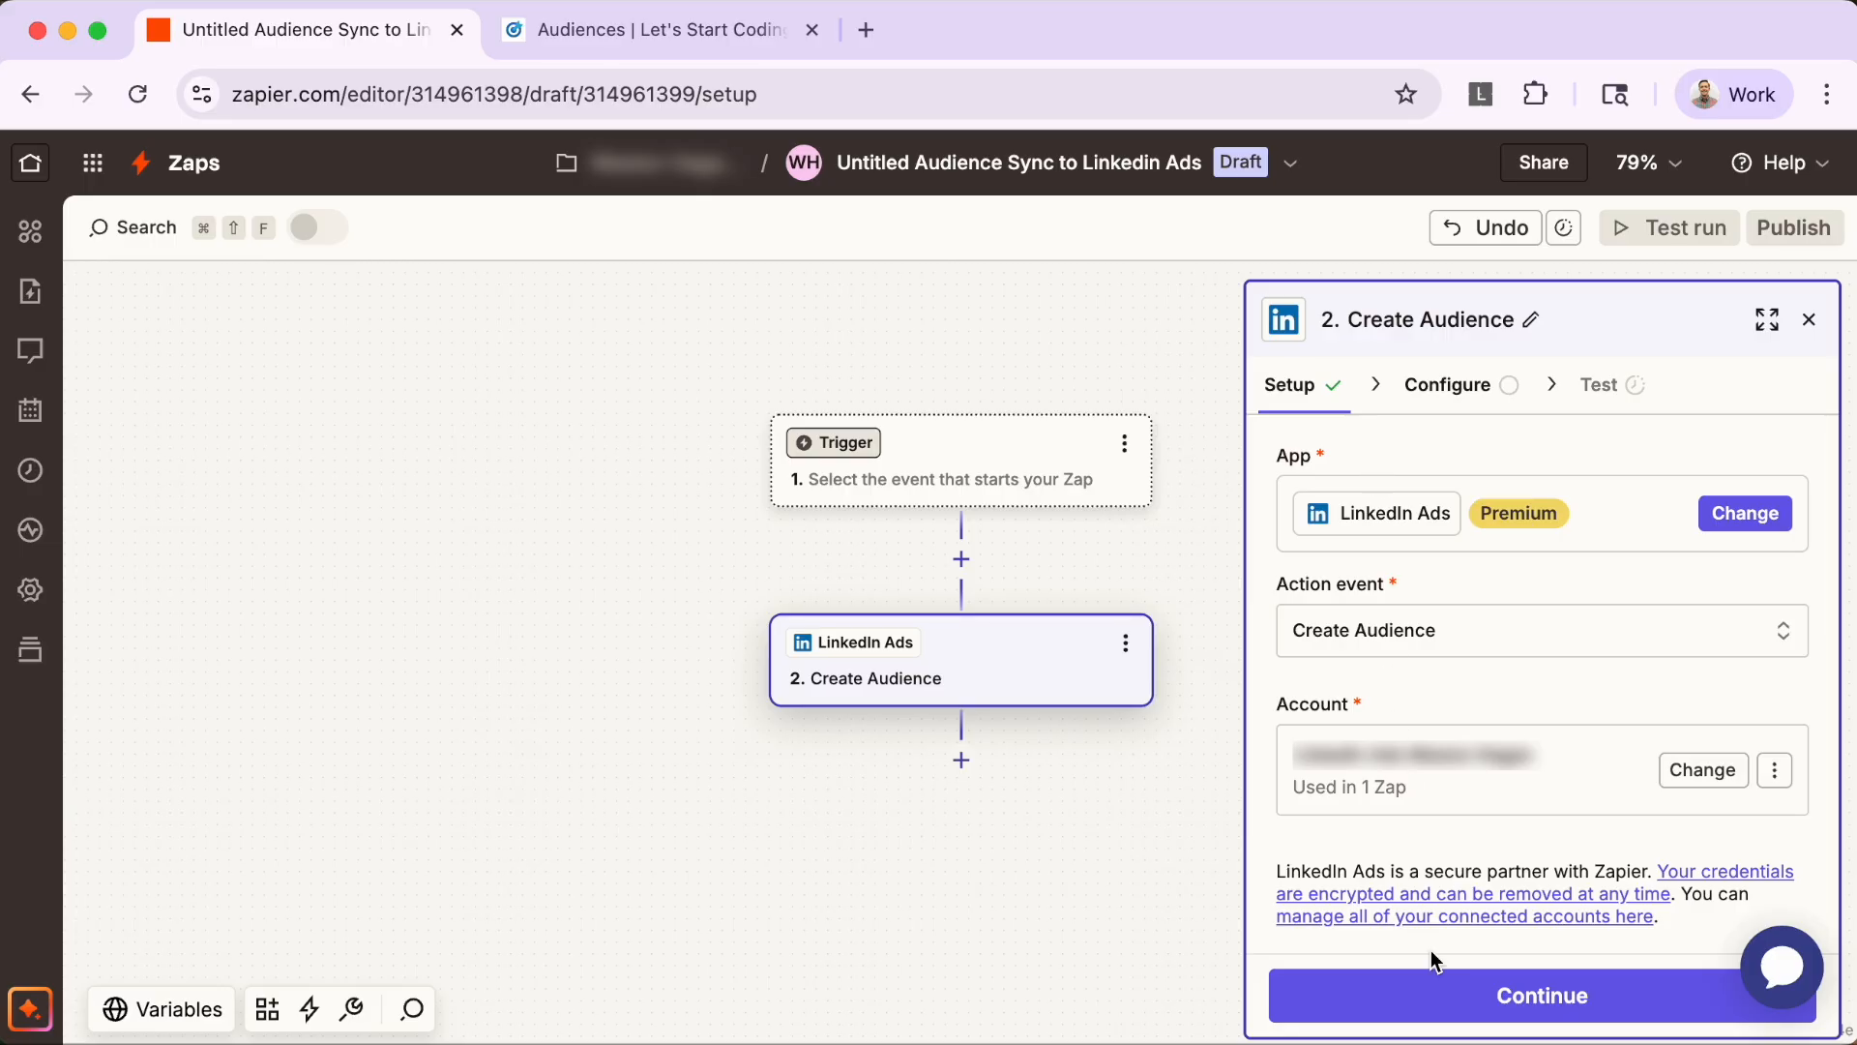
Step: Choose the LinkedIn ad account for the Create Audience step and set its audience type to Contacts
left_click(1430, 992)
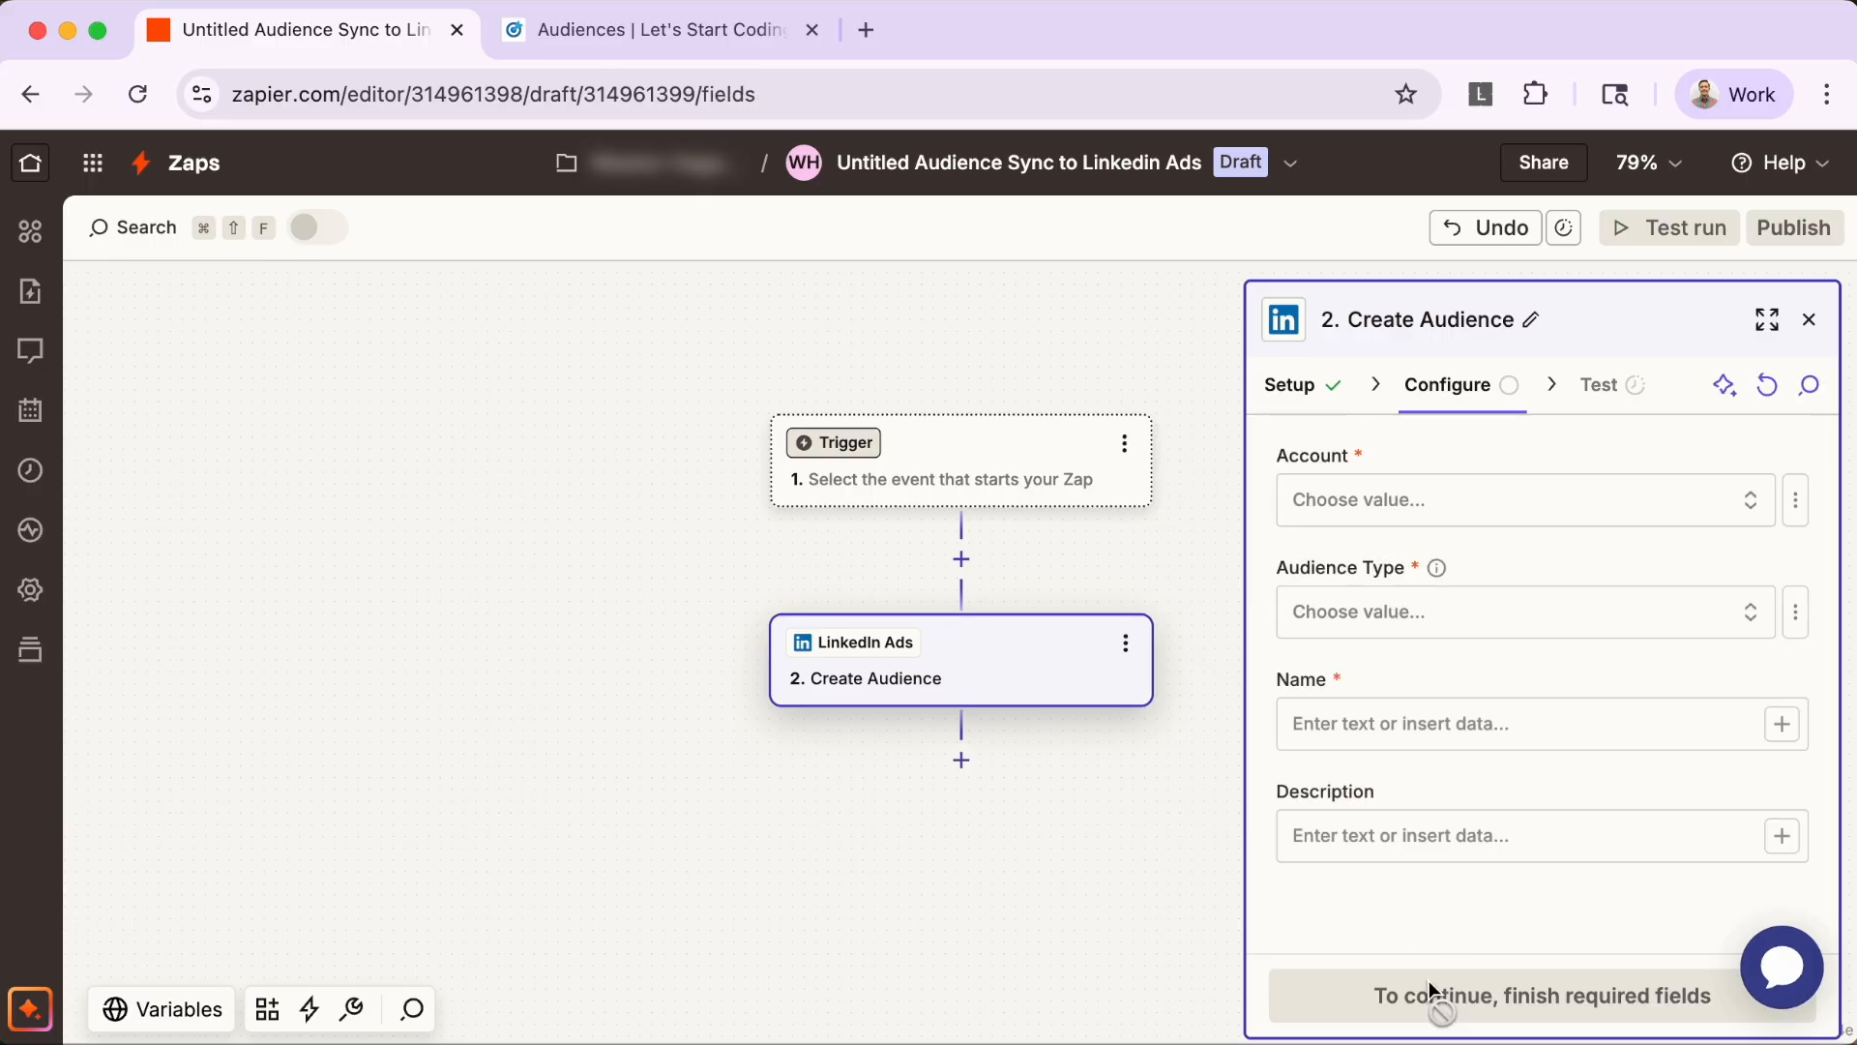
left_click(1650, 504)
left_click(751, 650)
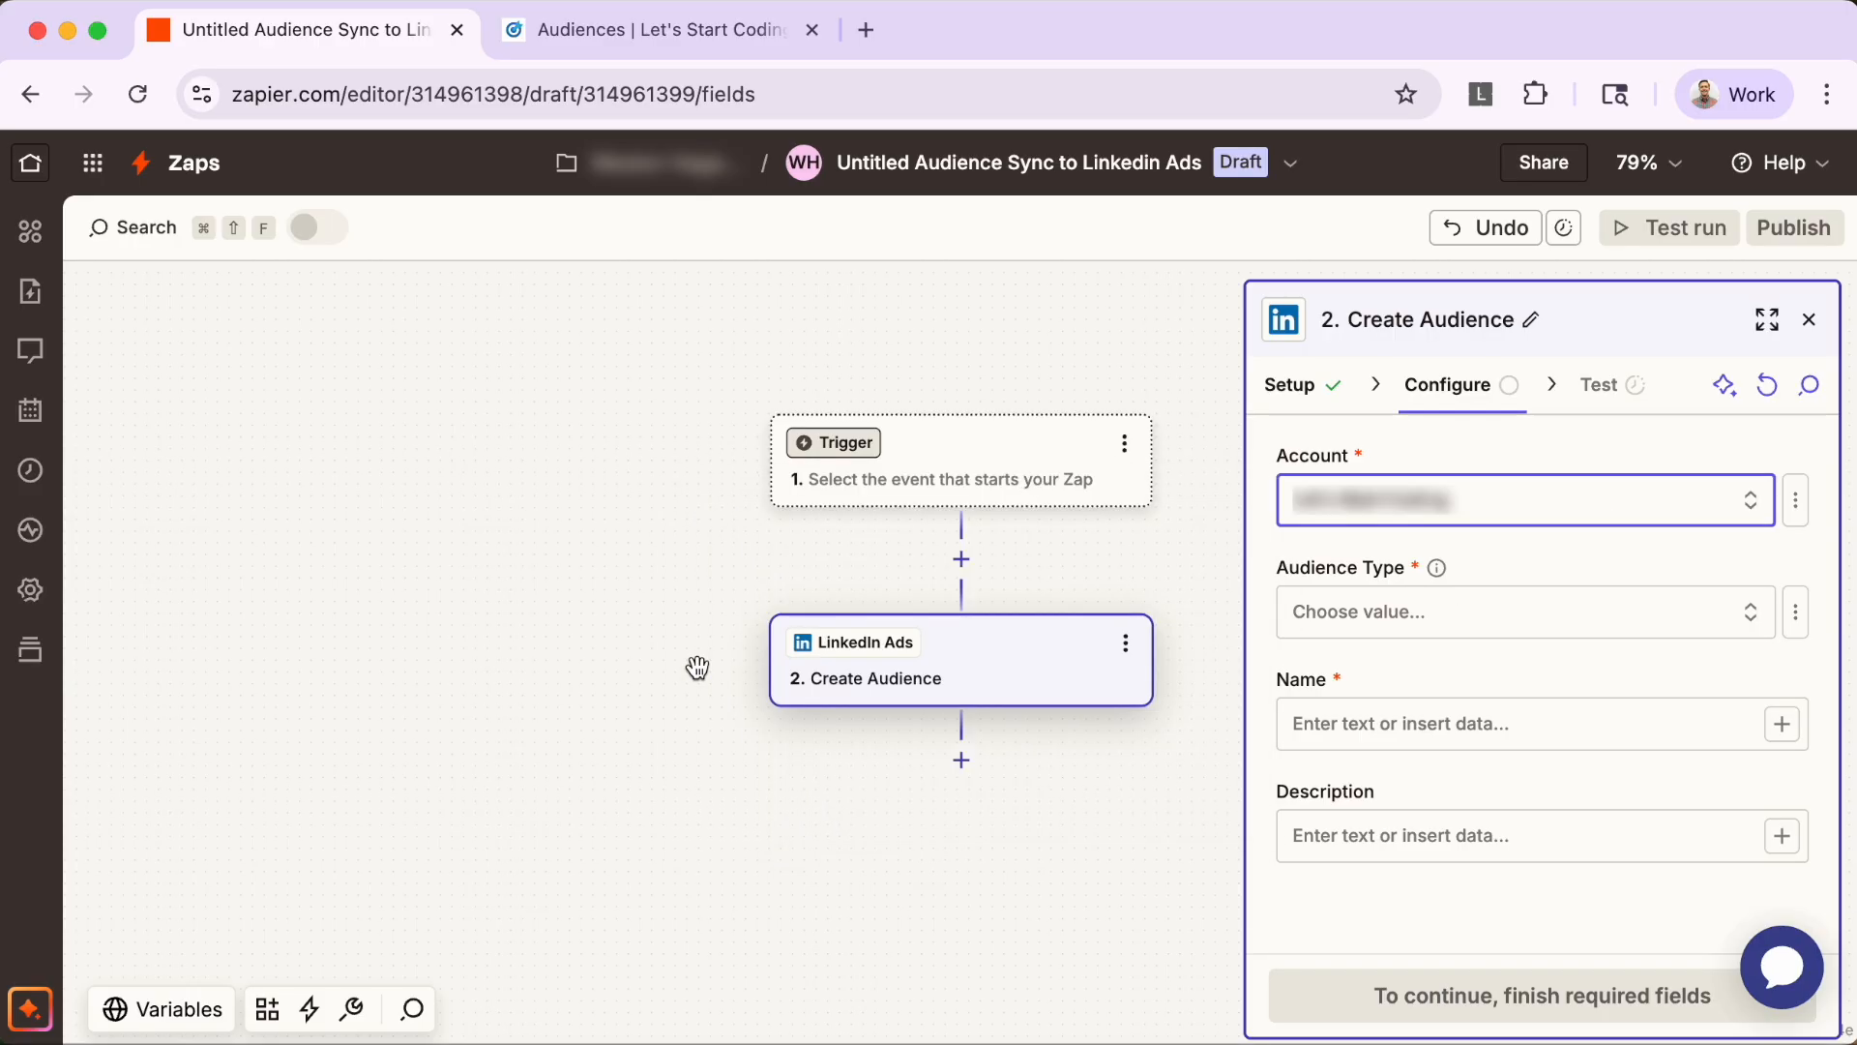
left_click(1525, 613)
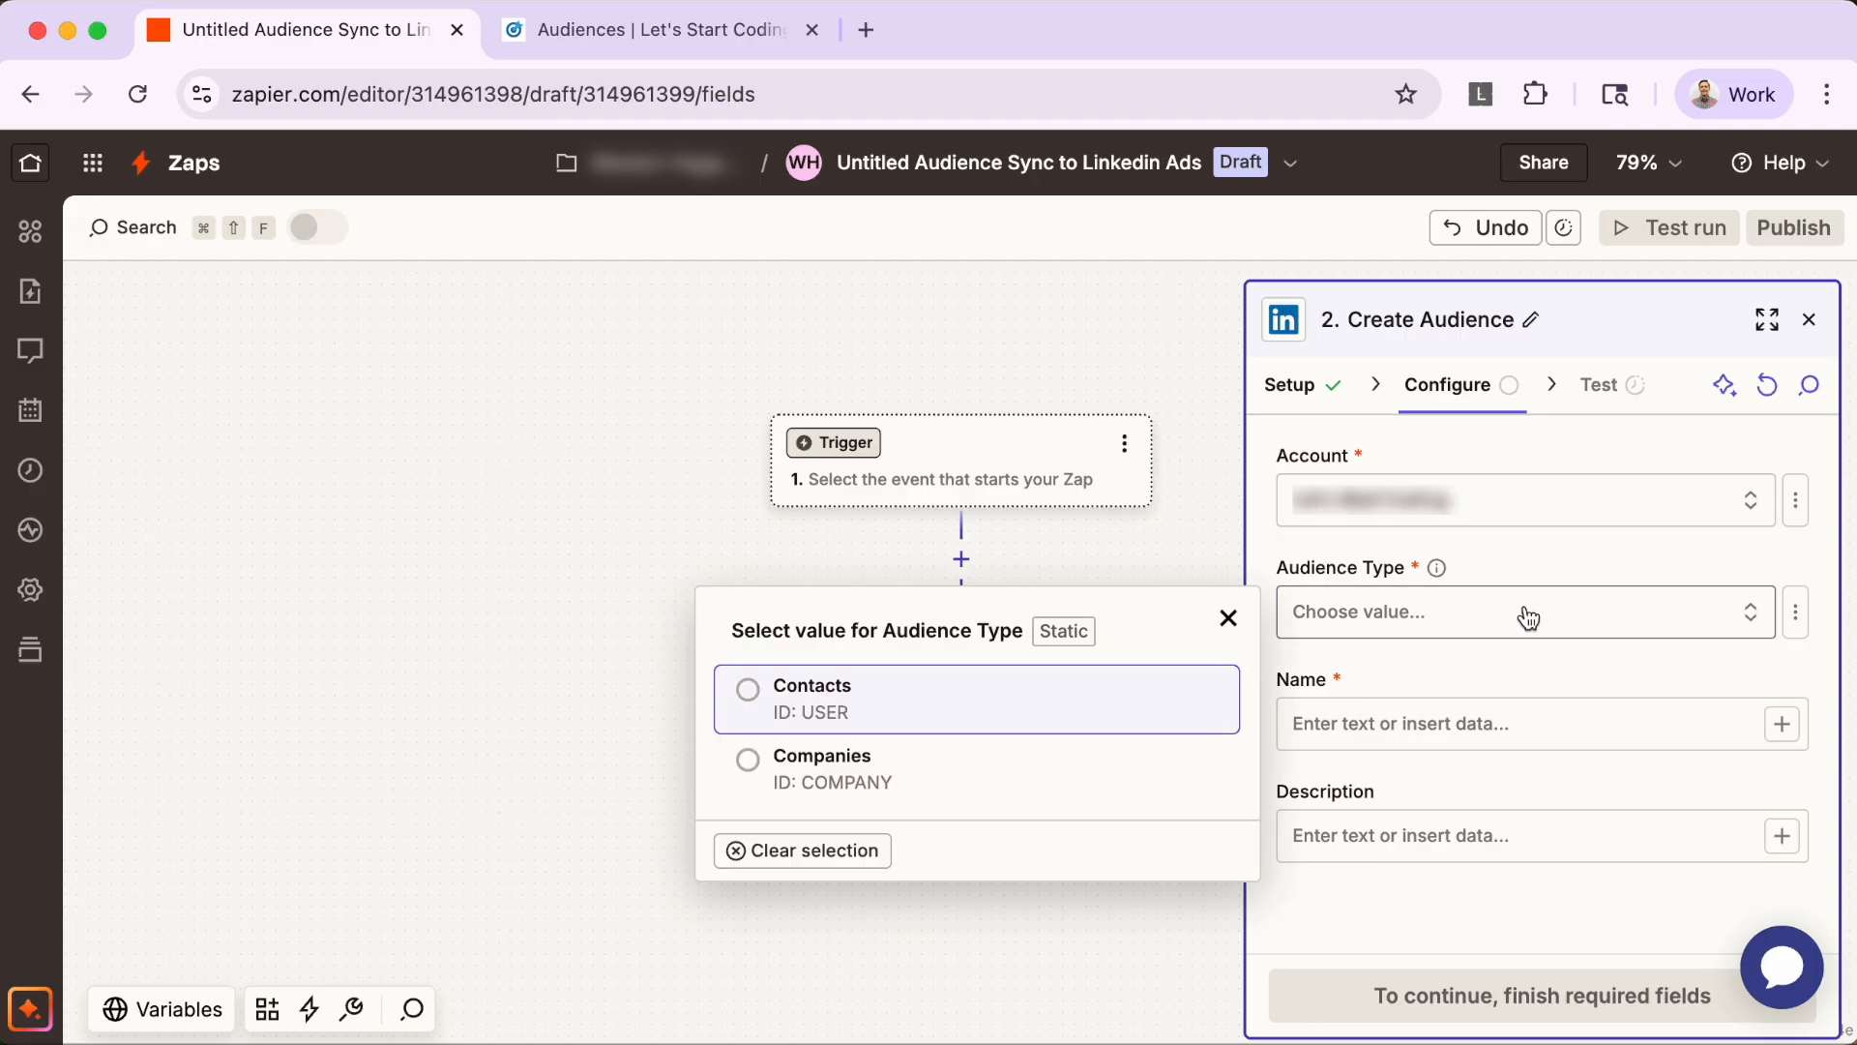
left_click(751, 693)
Step: Name the audience "All B2B website visitors - Untitled Data Sync", leave the description empty and test the step
left_click(1350, 725)
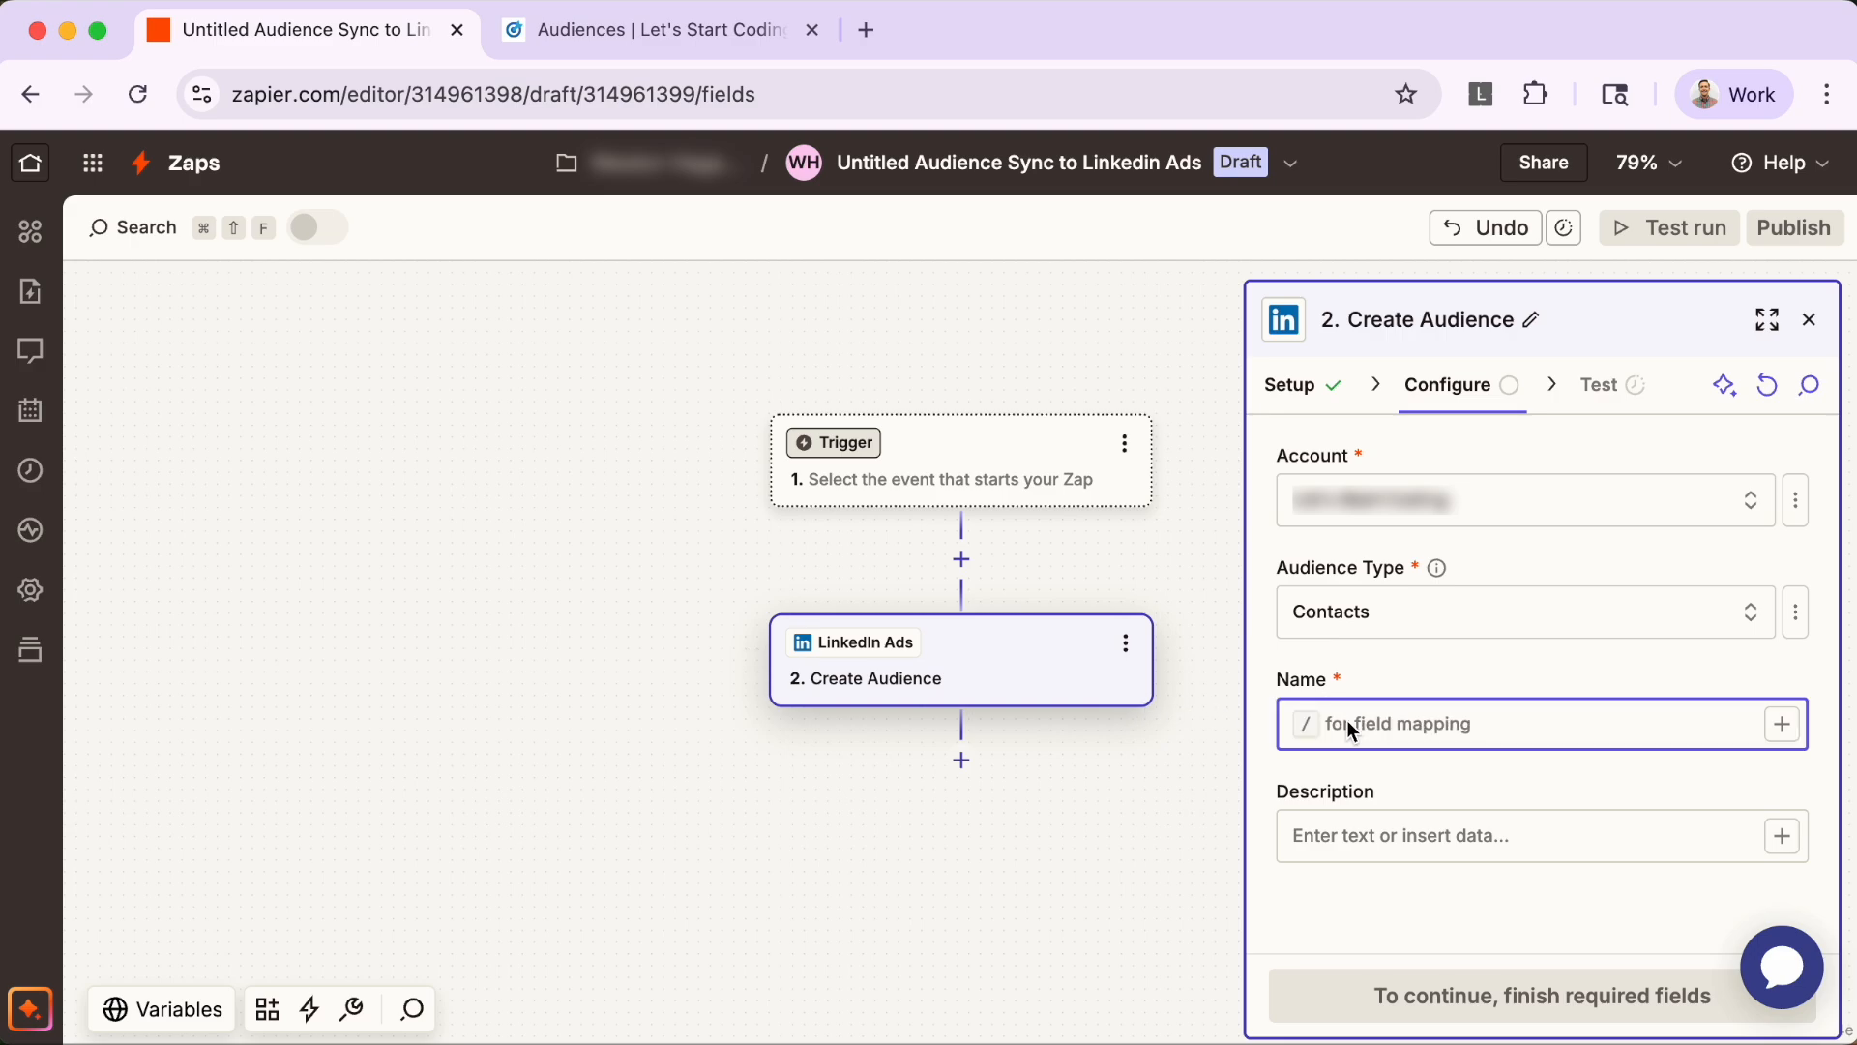
key("super+v")
type("All B2B w")
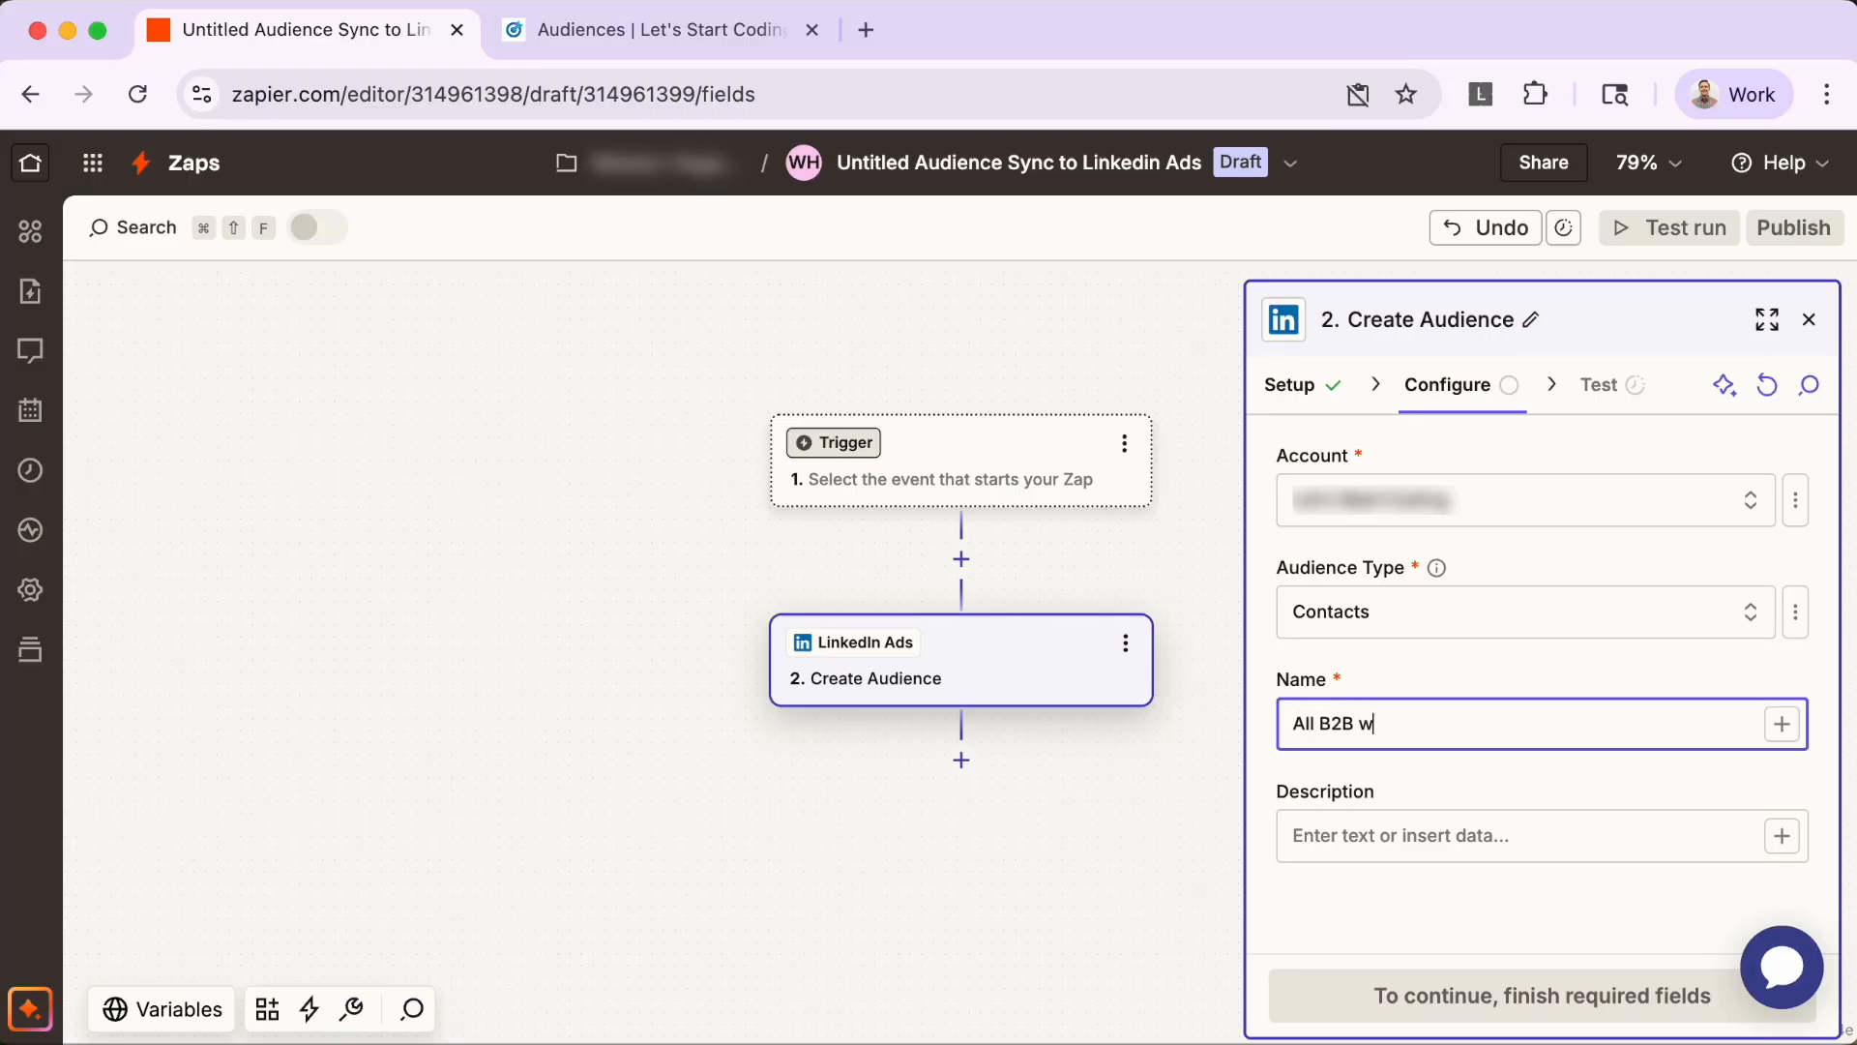
type("ebsite visitors - Untitled Data Sync")
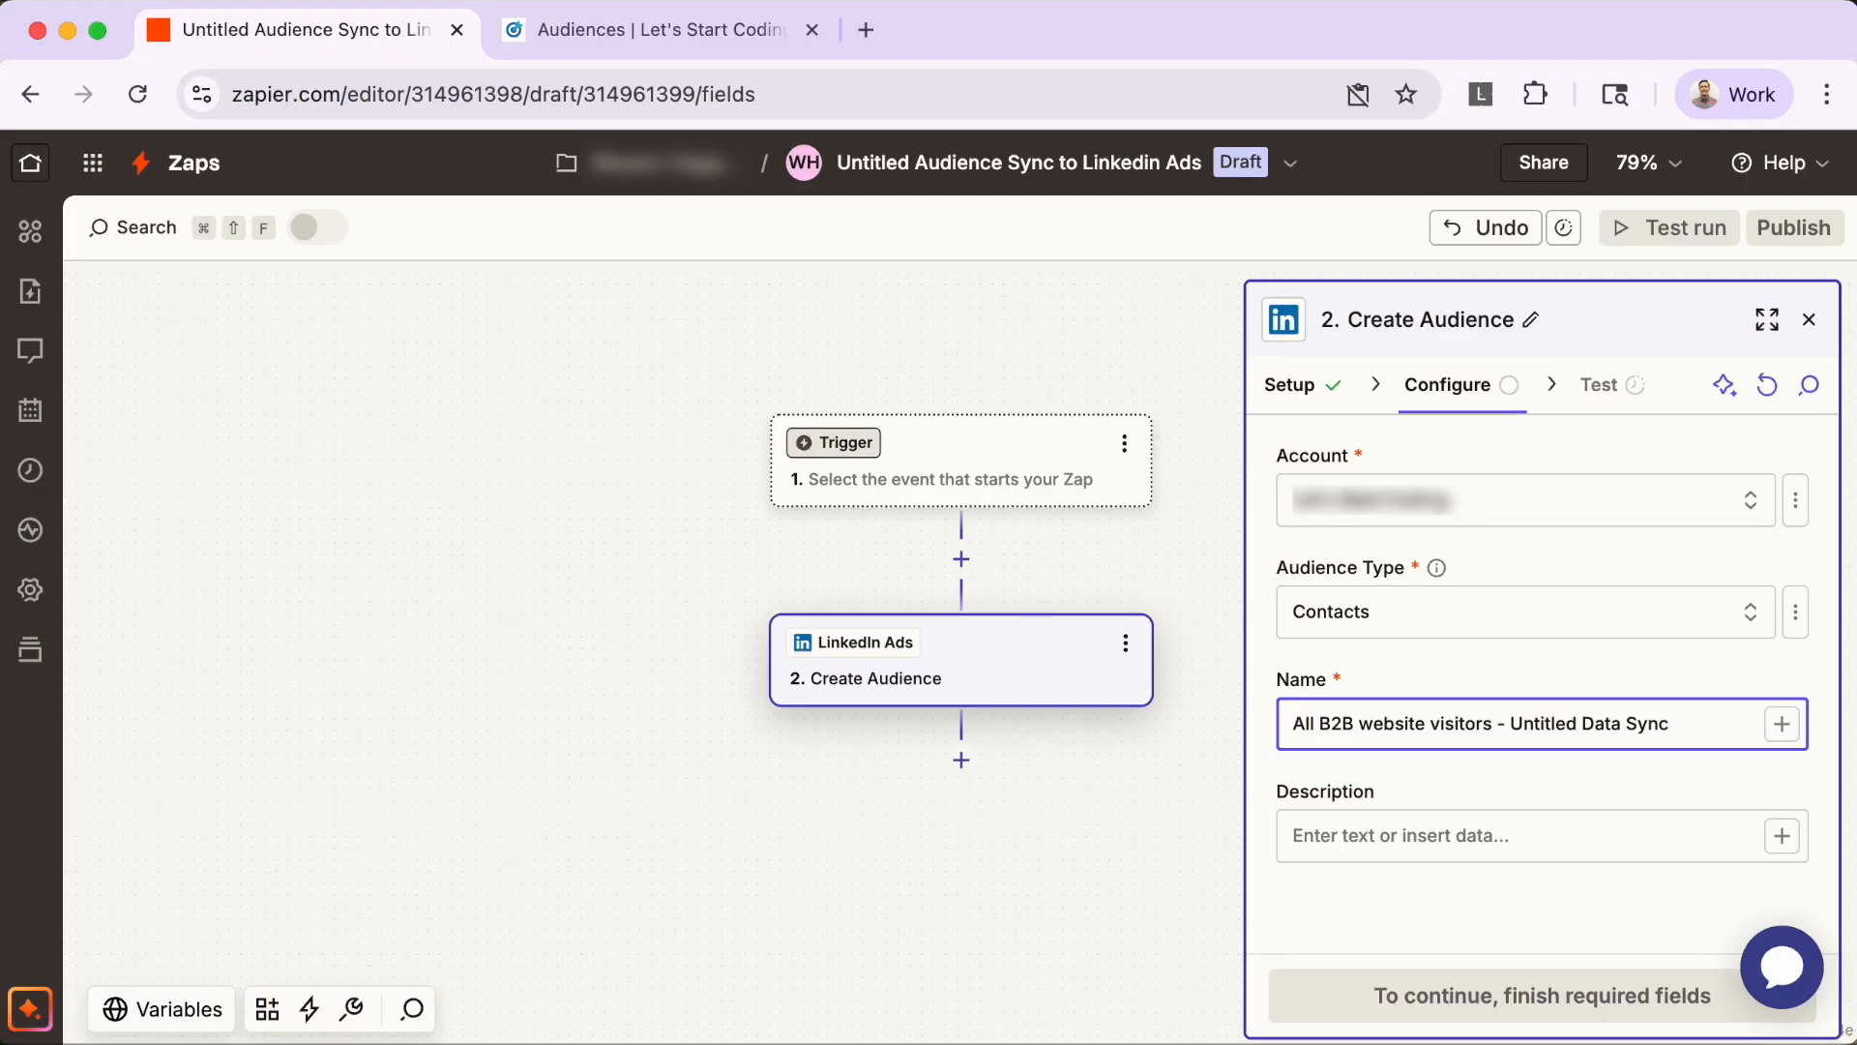
left_click(1300, 830)
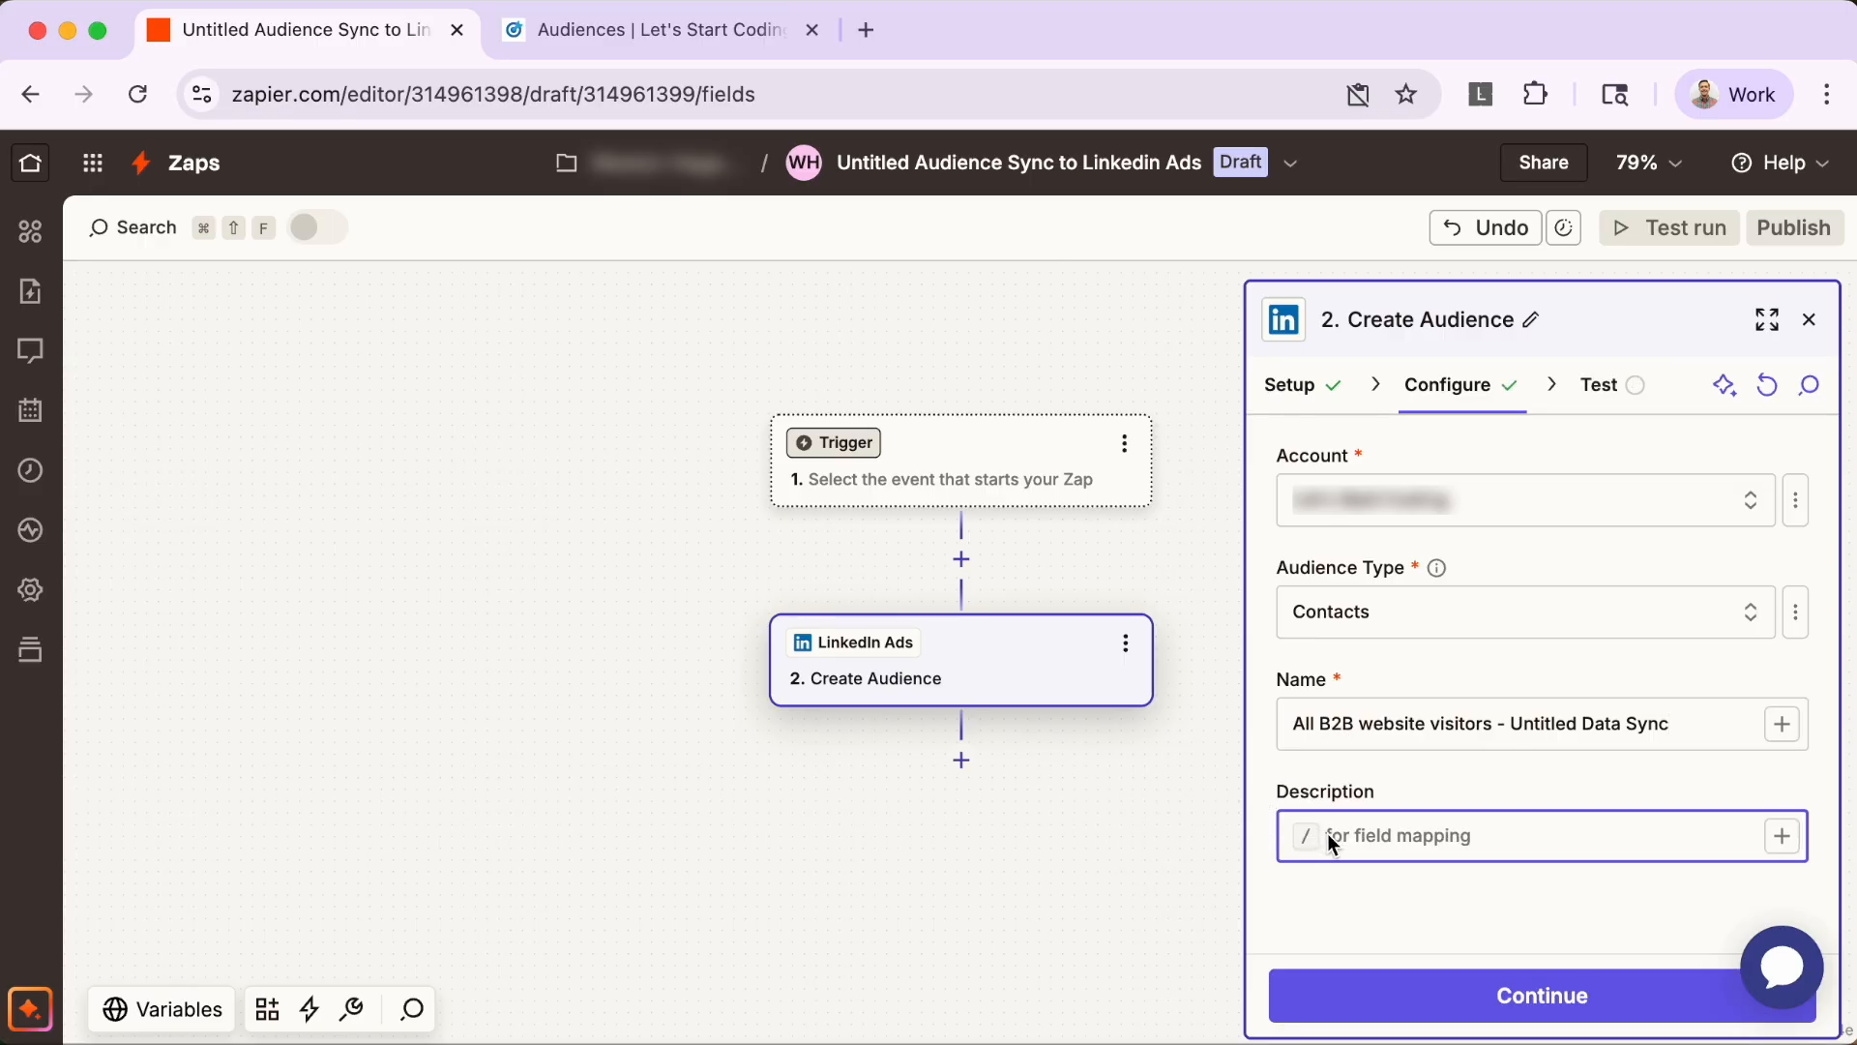
left_click(1373, 995)
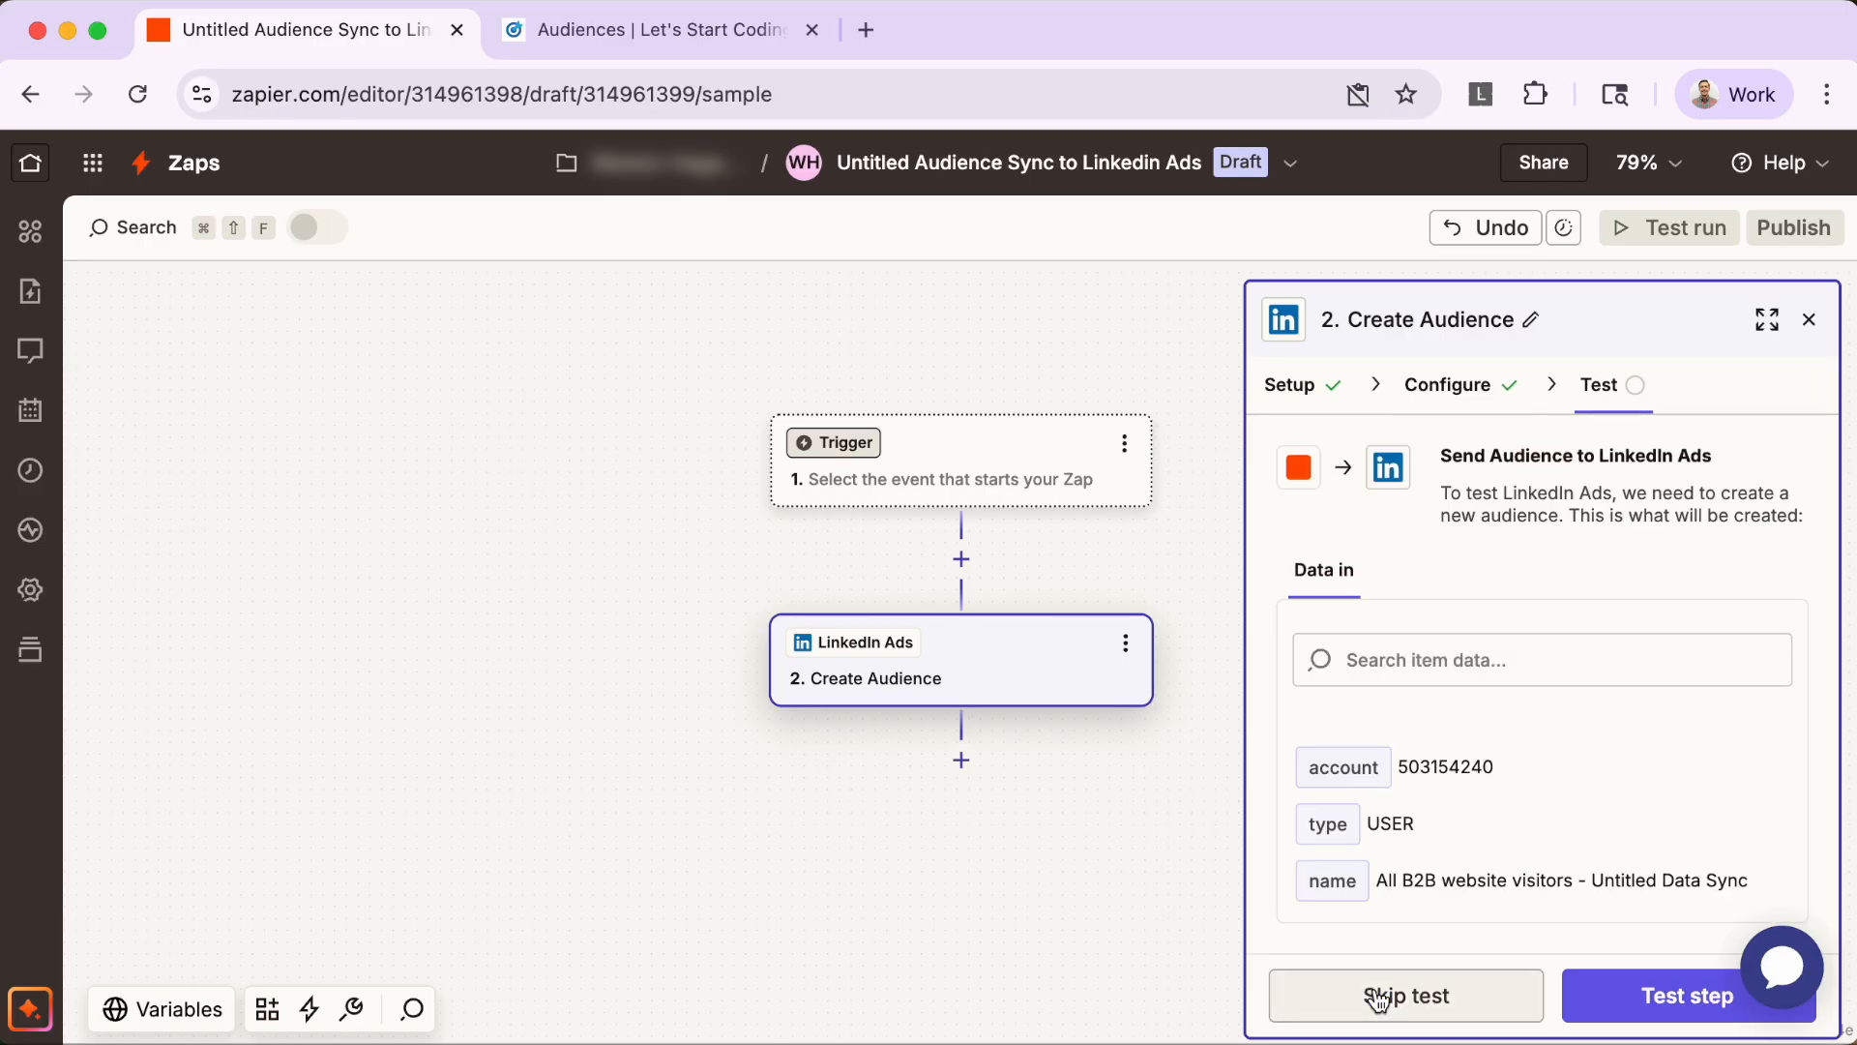
left_click(1593, 996)
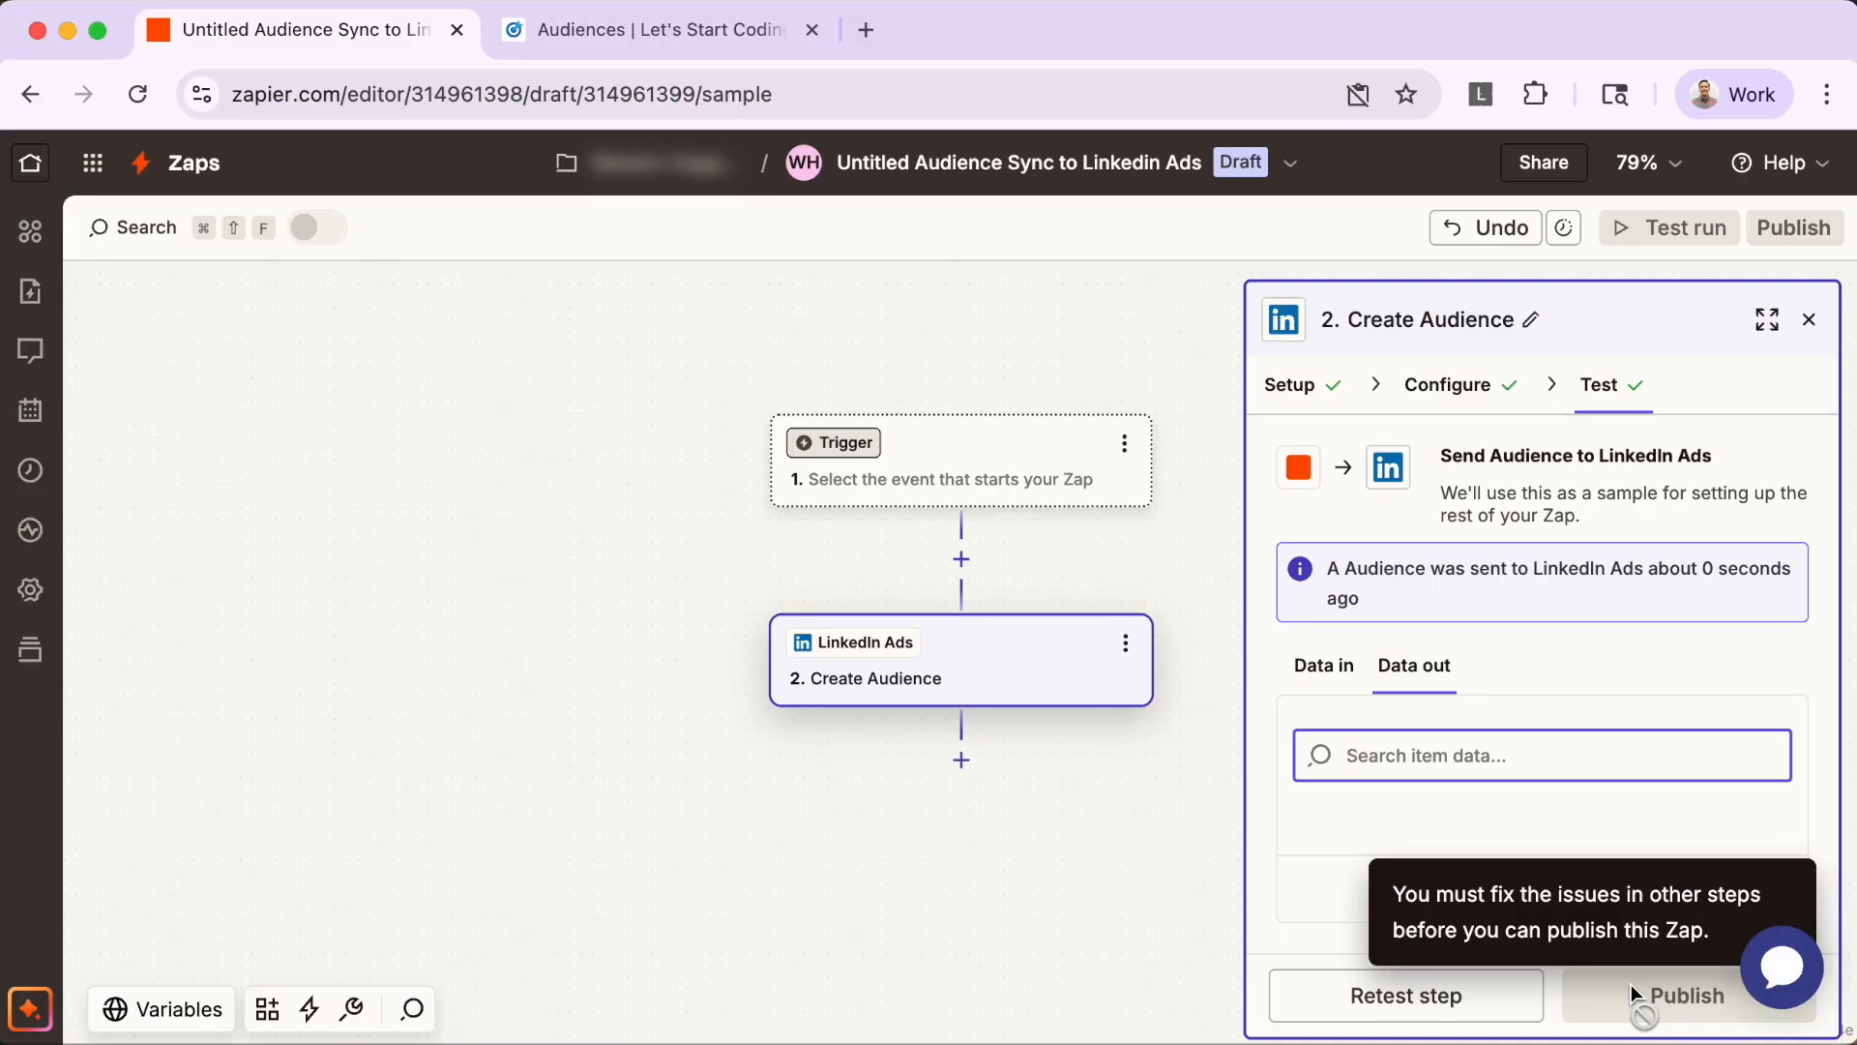
Step: Switch to LinkedIn Campaign Manager and check the ad account's matched audiences for the new audience
left_click(770, 37)
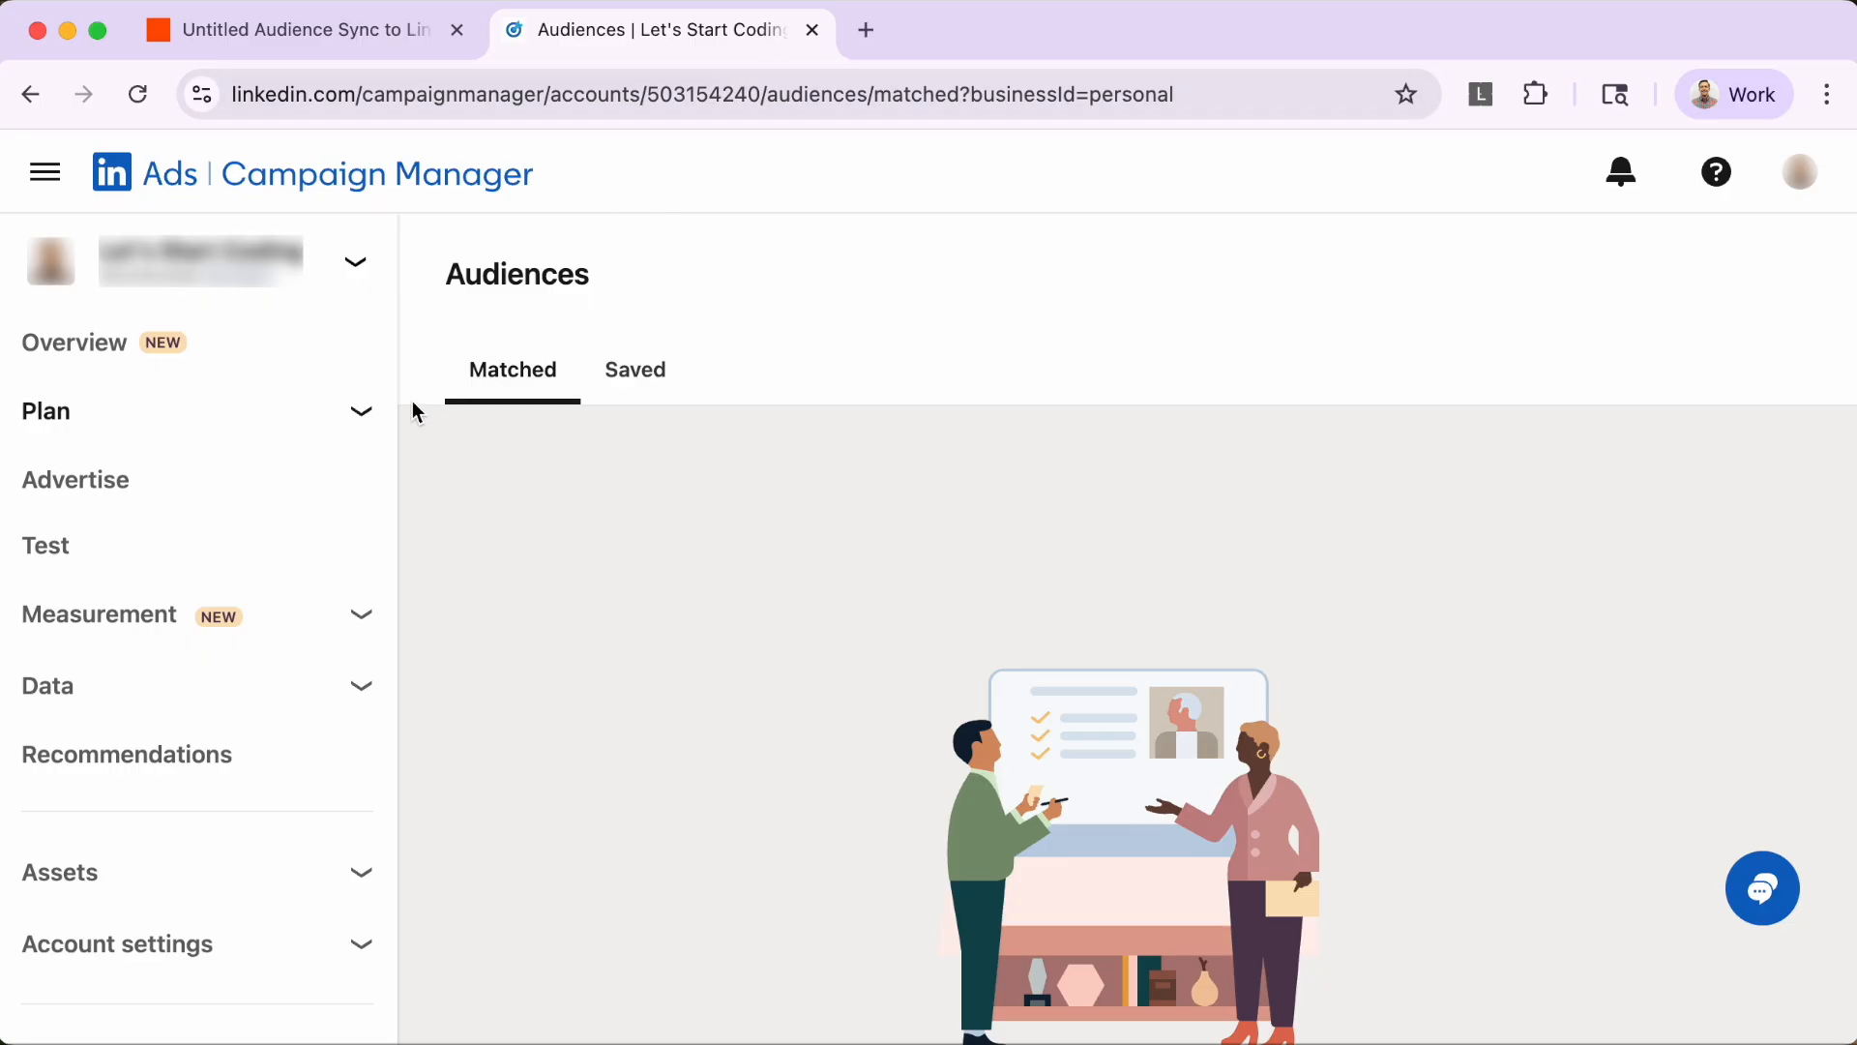
left_click(364, 419)
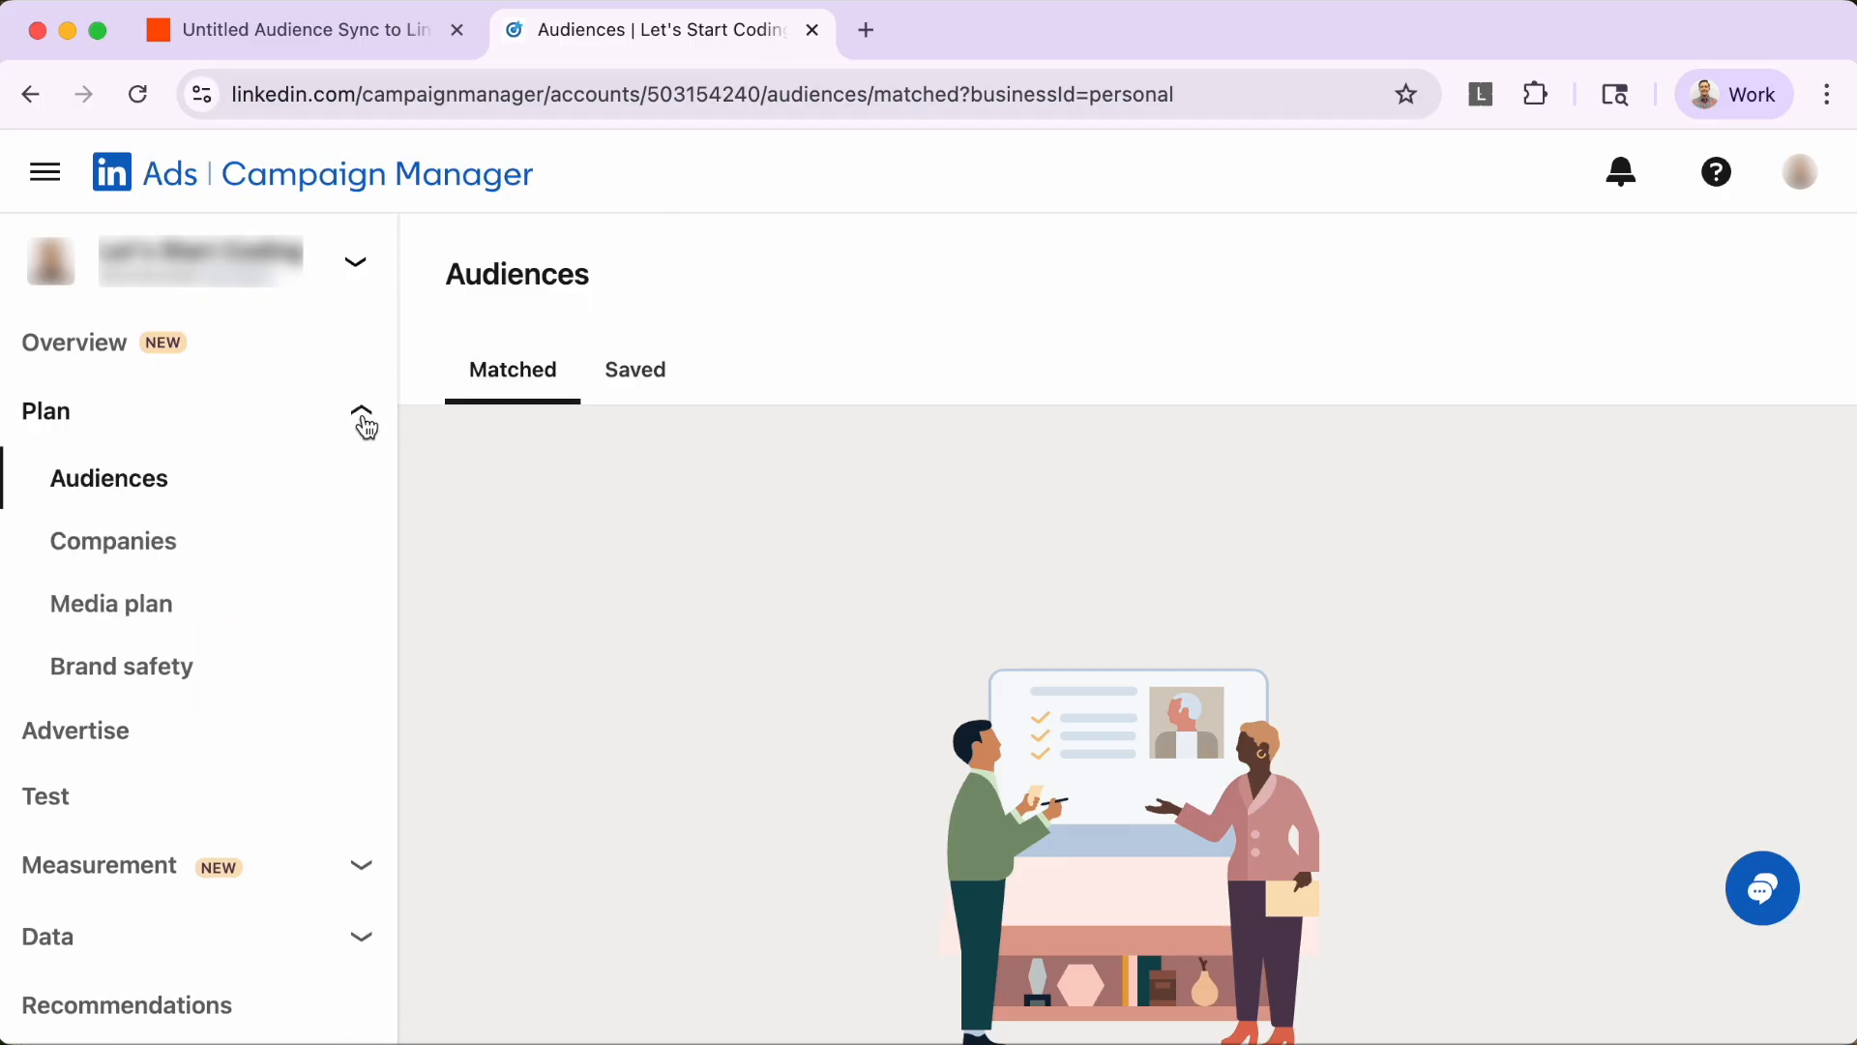
left_click(176, 489)
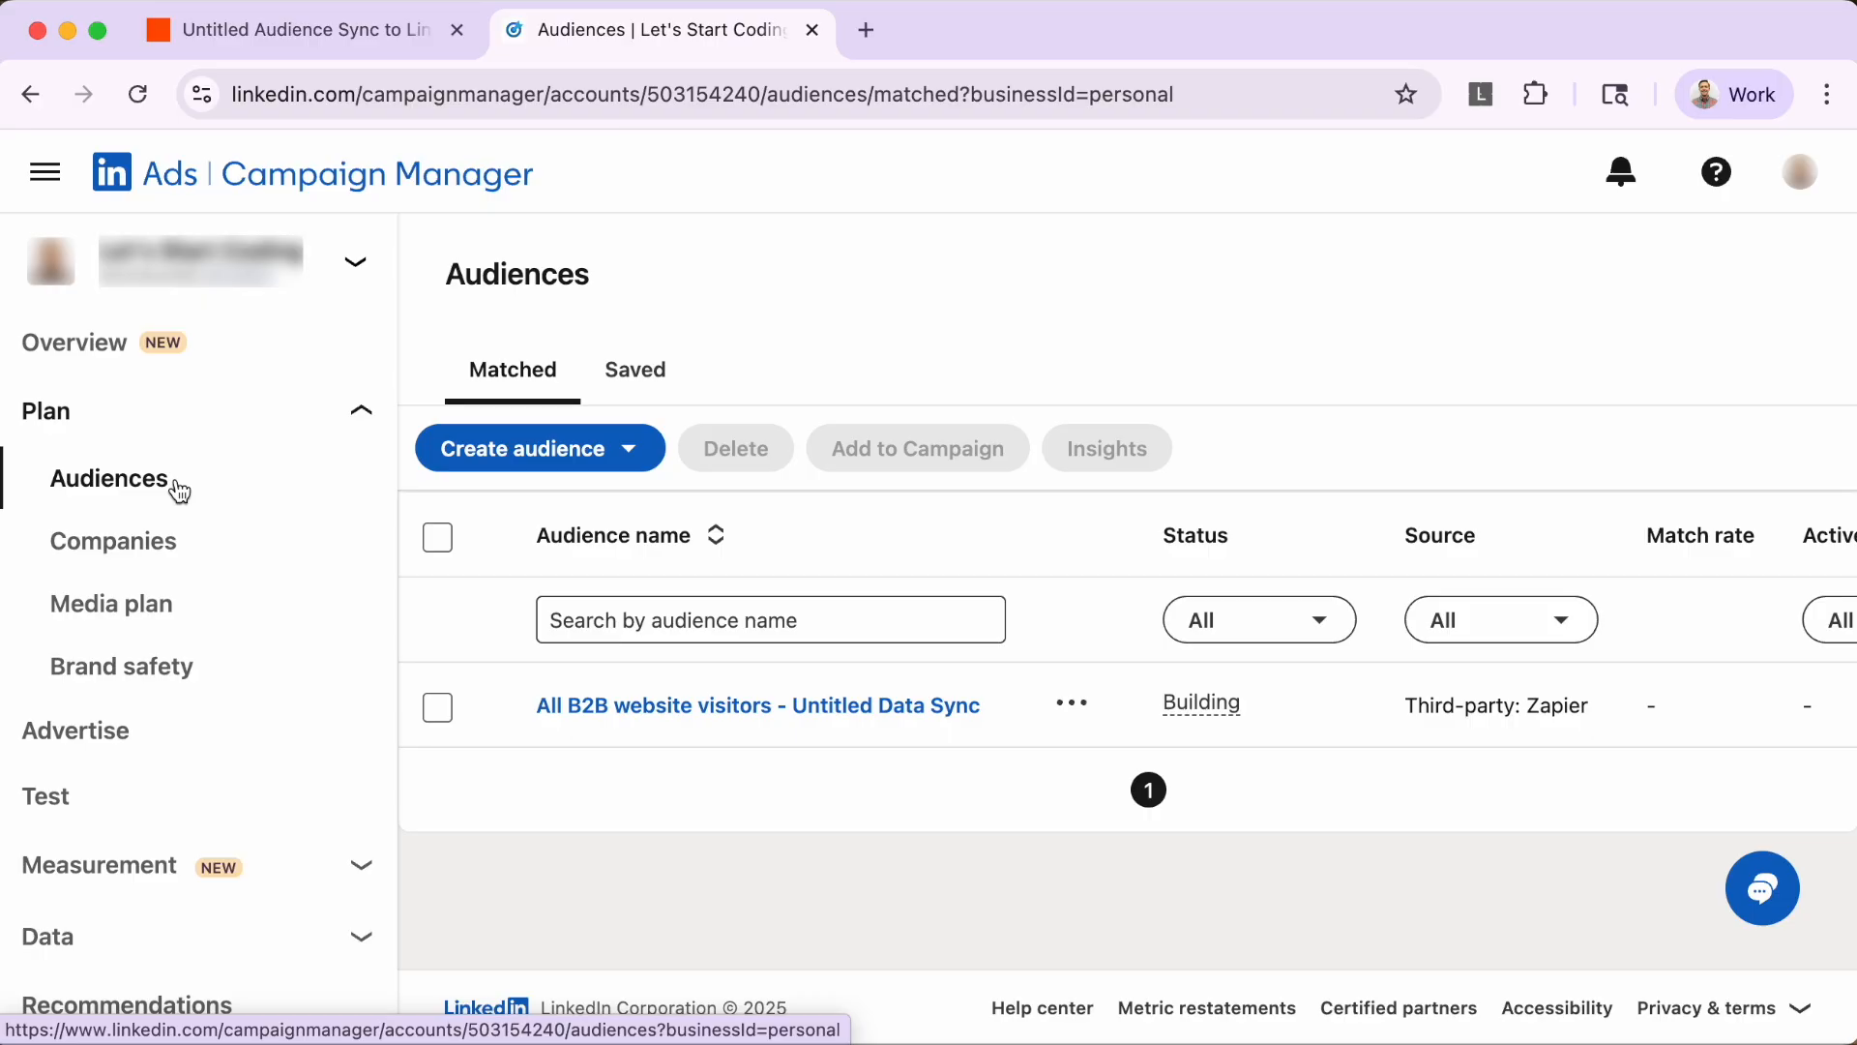
Step: Return to the Zapier editor and change the LinkedIn Ads step's action event to Add Contact to Audience
left_click(362, 33)
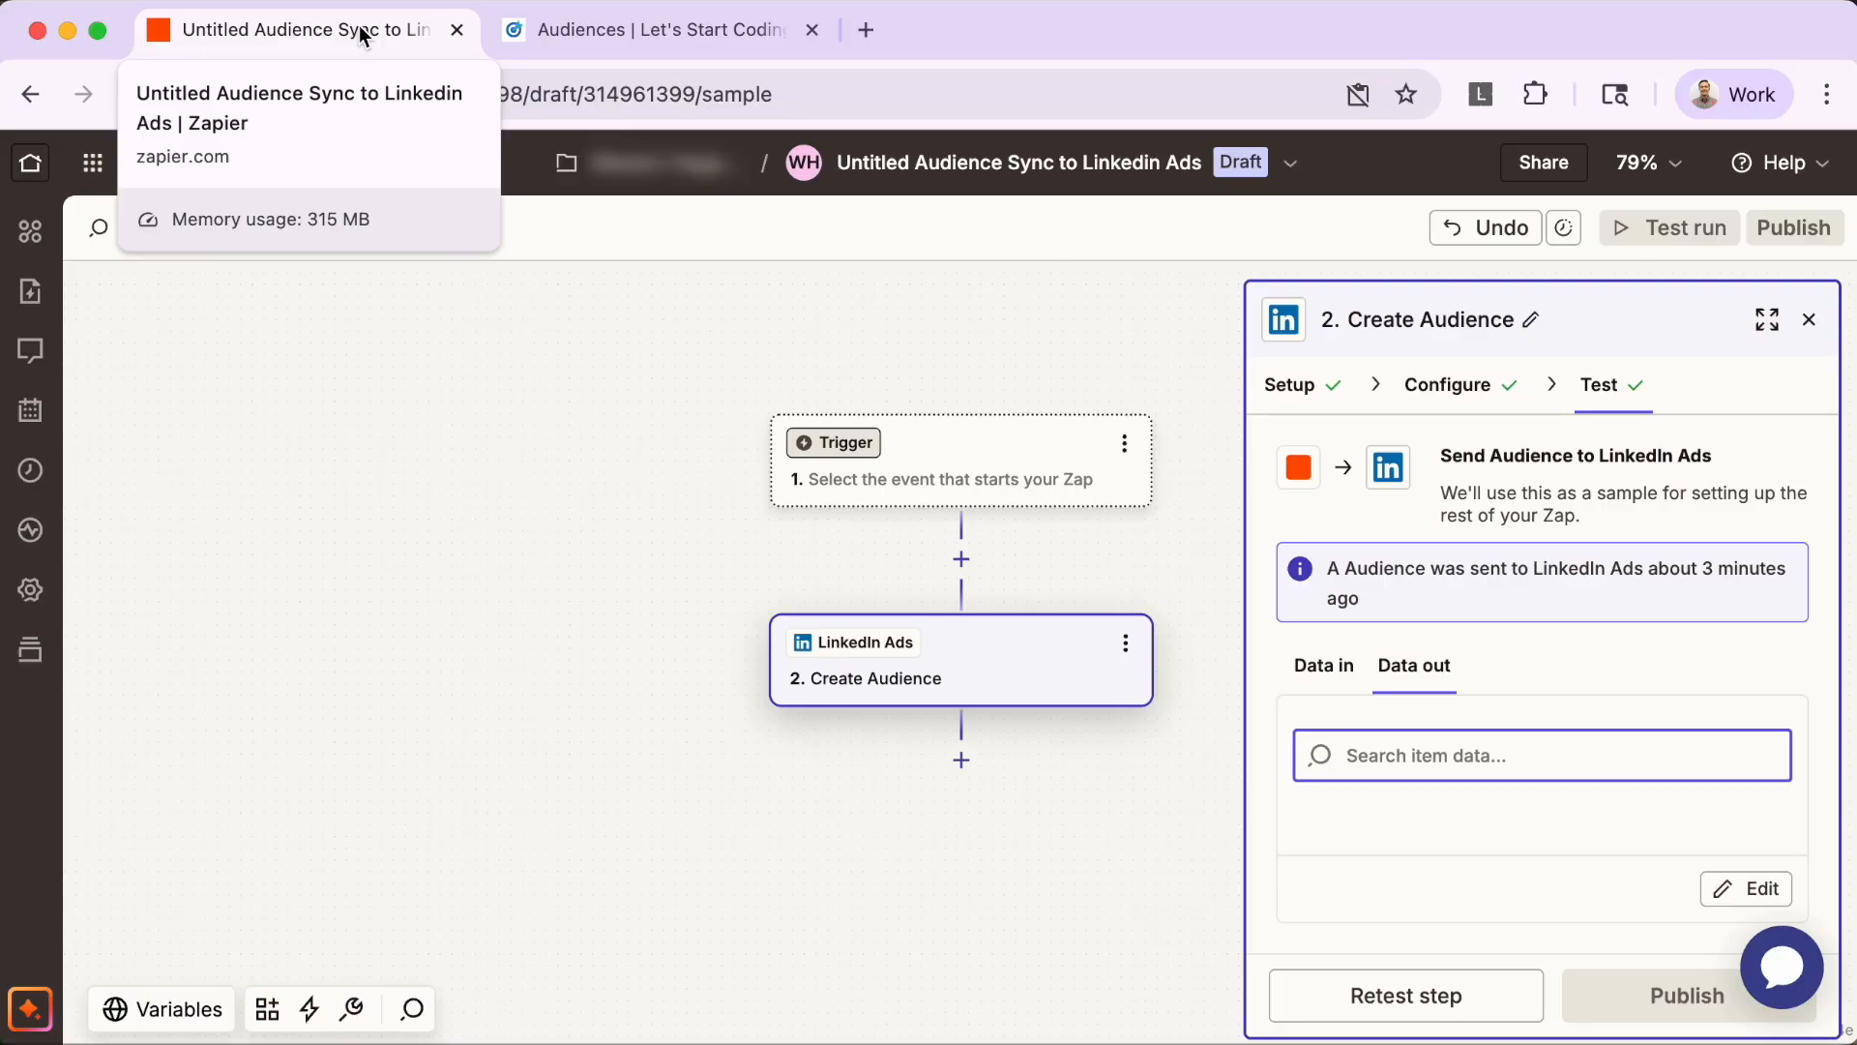
left_click(983, 652)
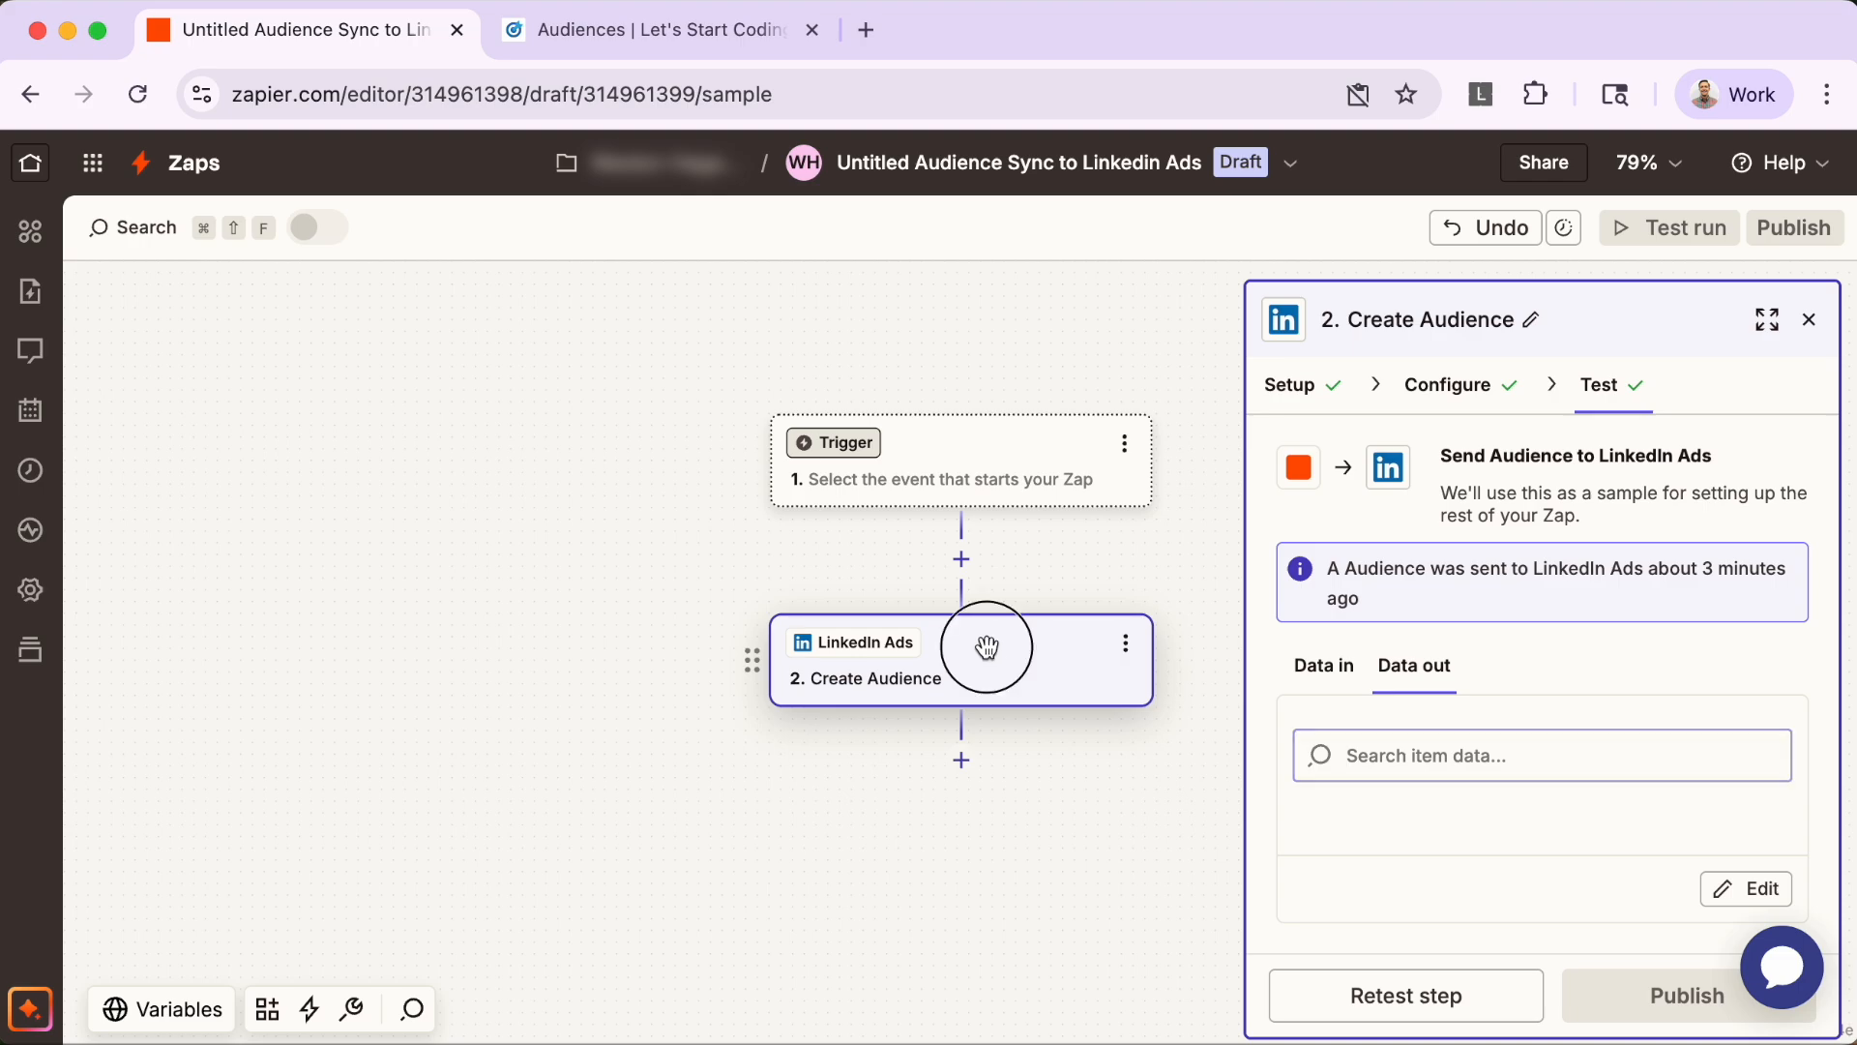
left_click(1301, 392)
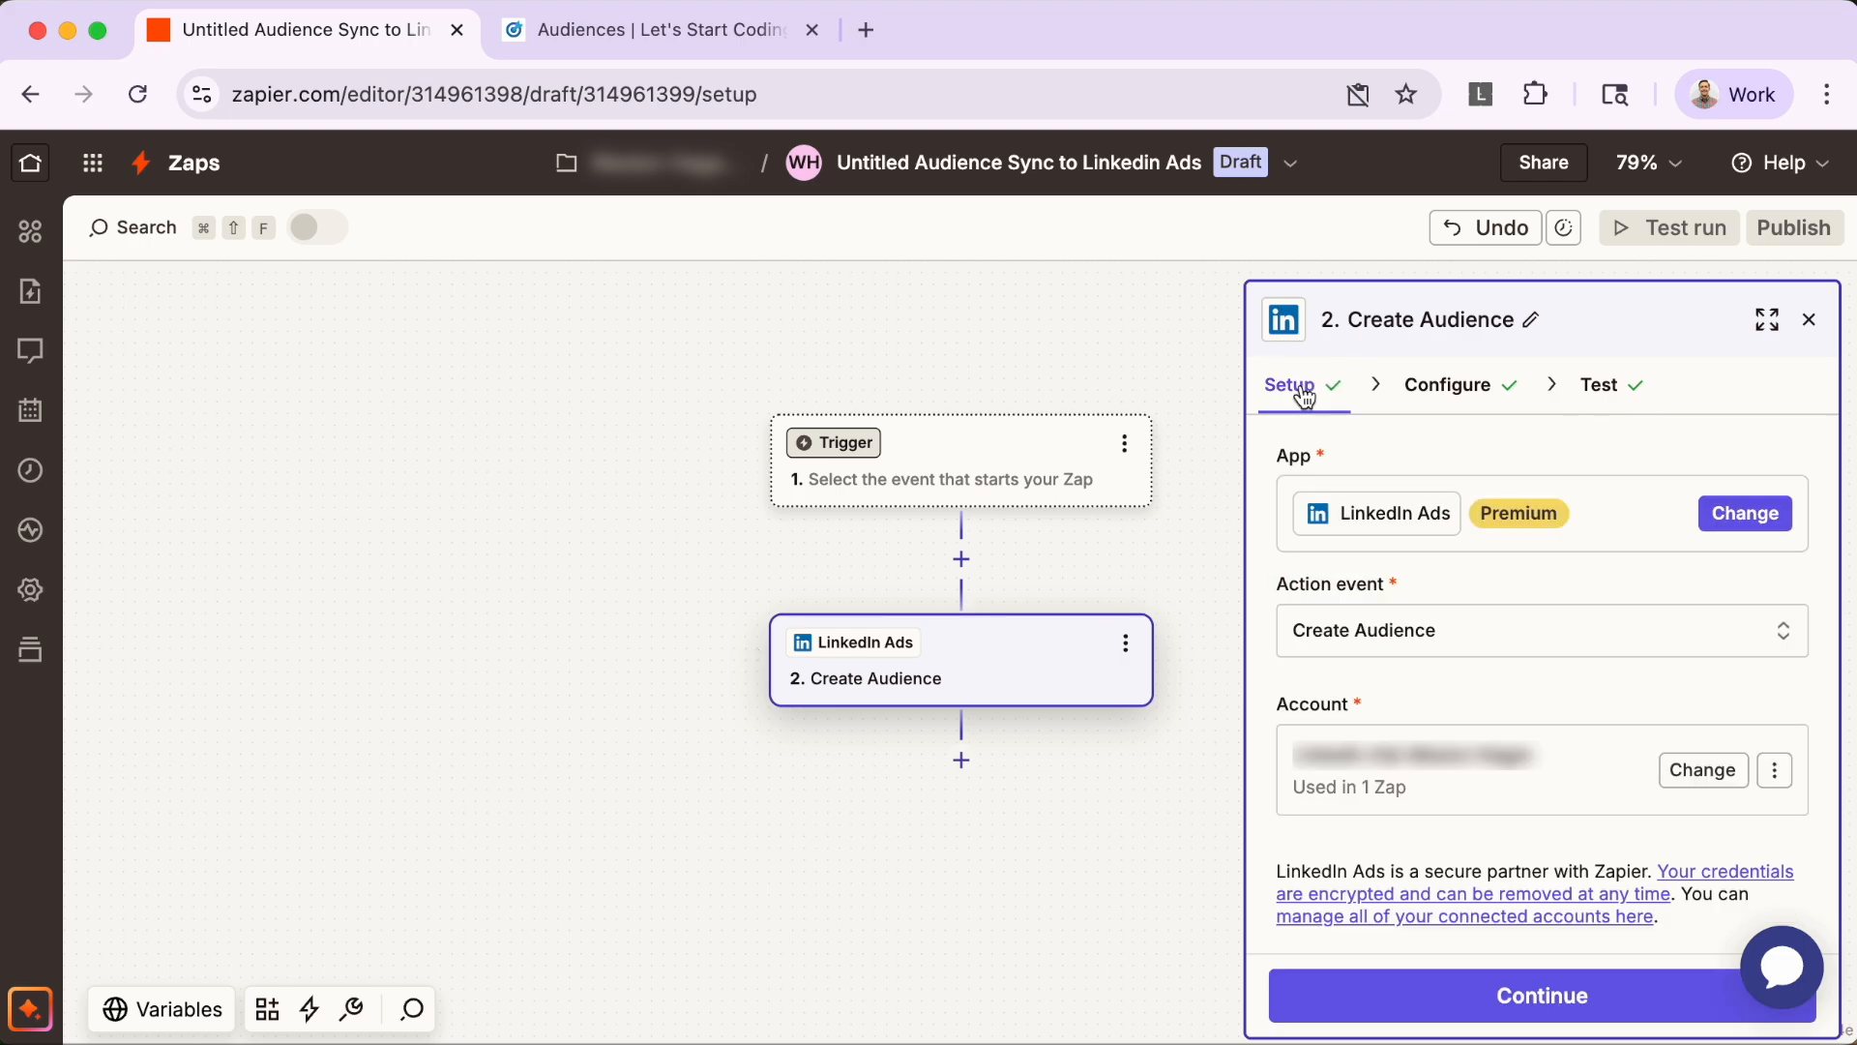
left_click(1476, 638)
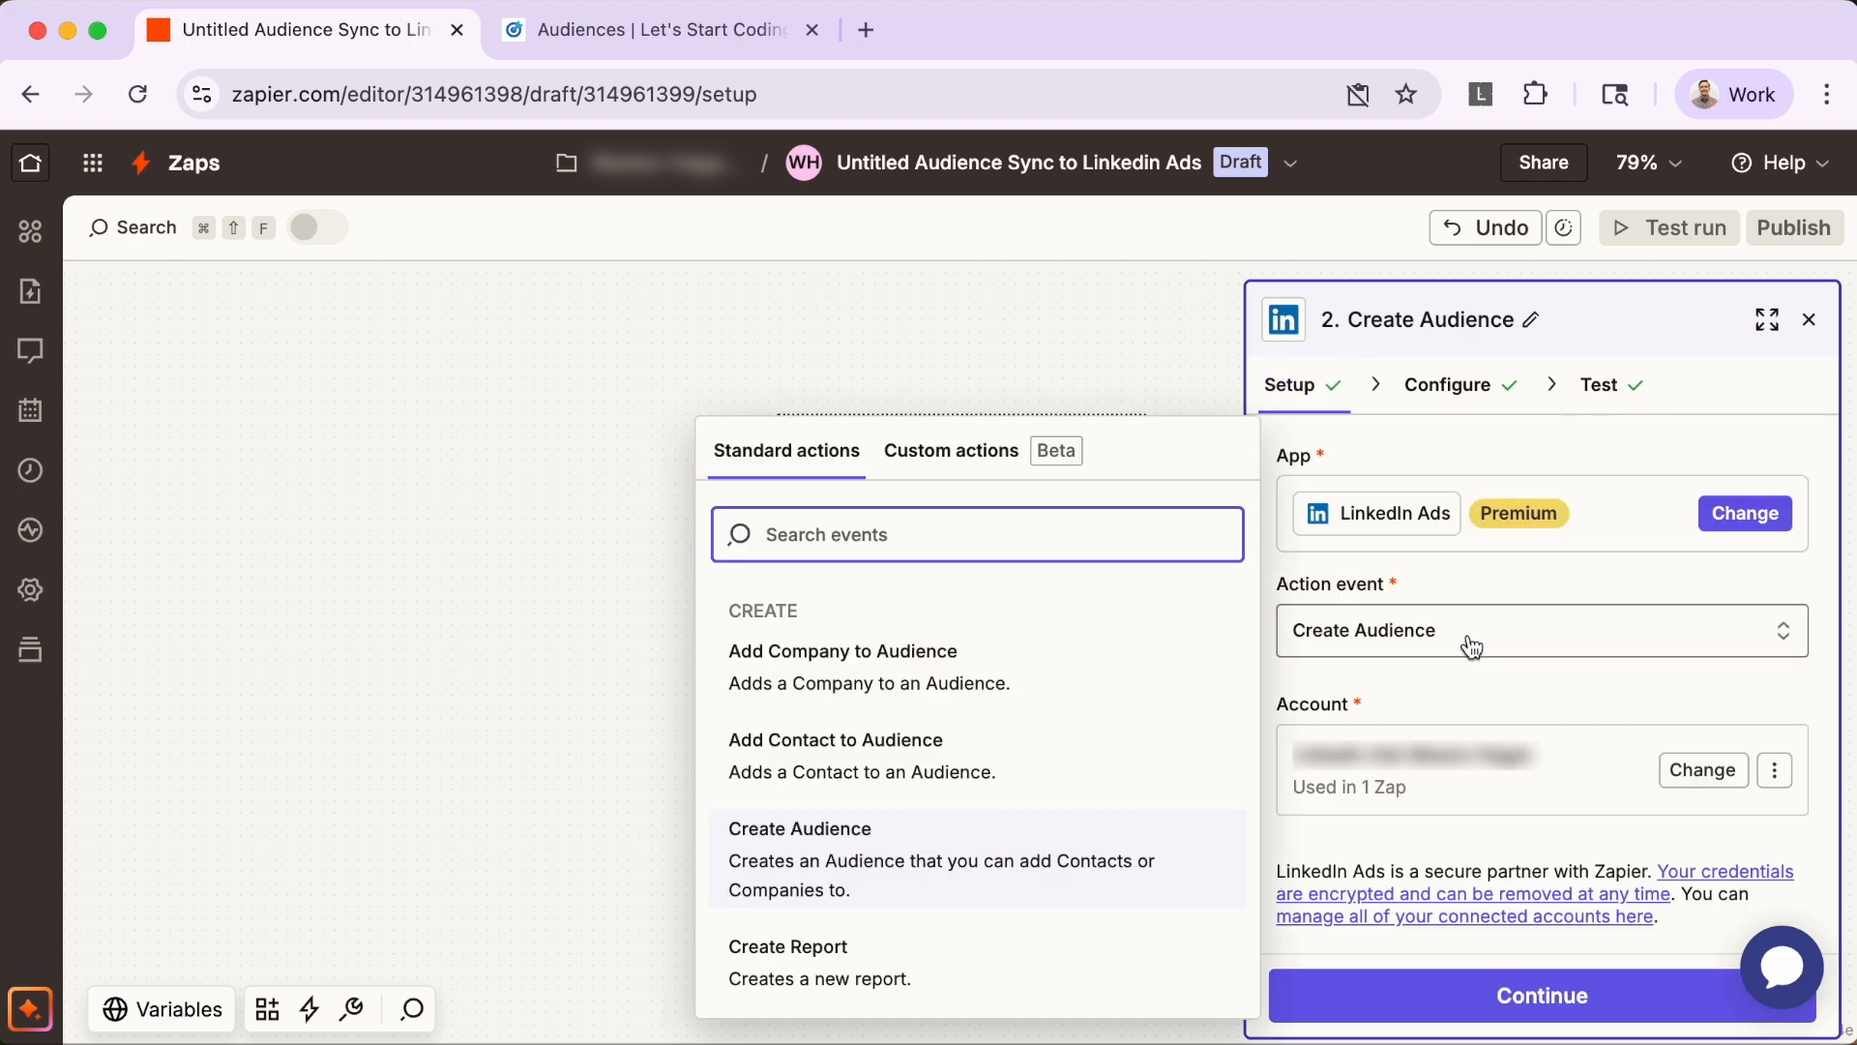
left_click(1067, 762)
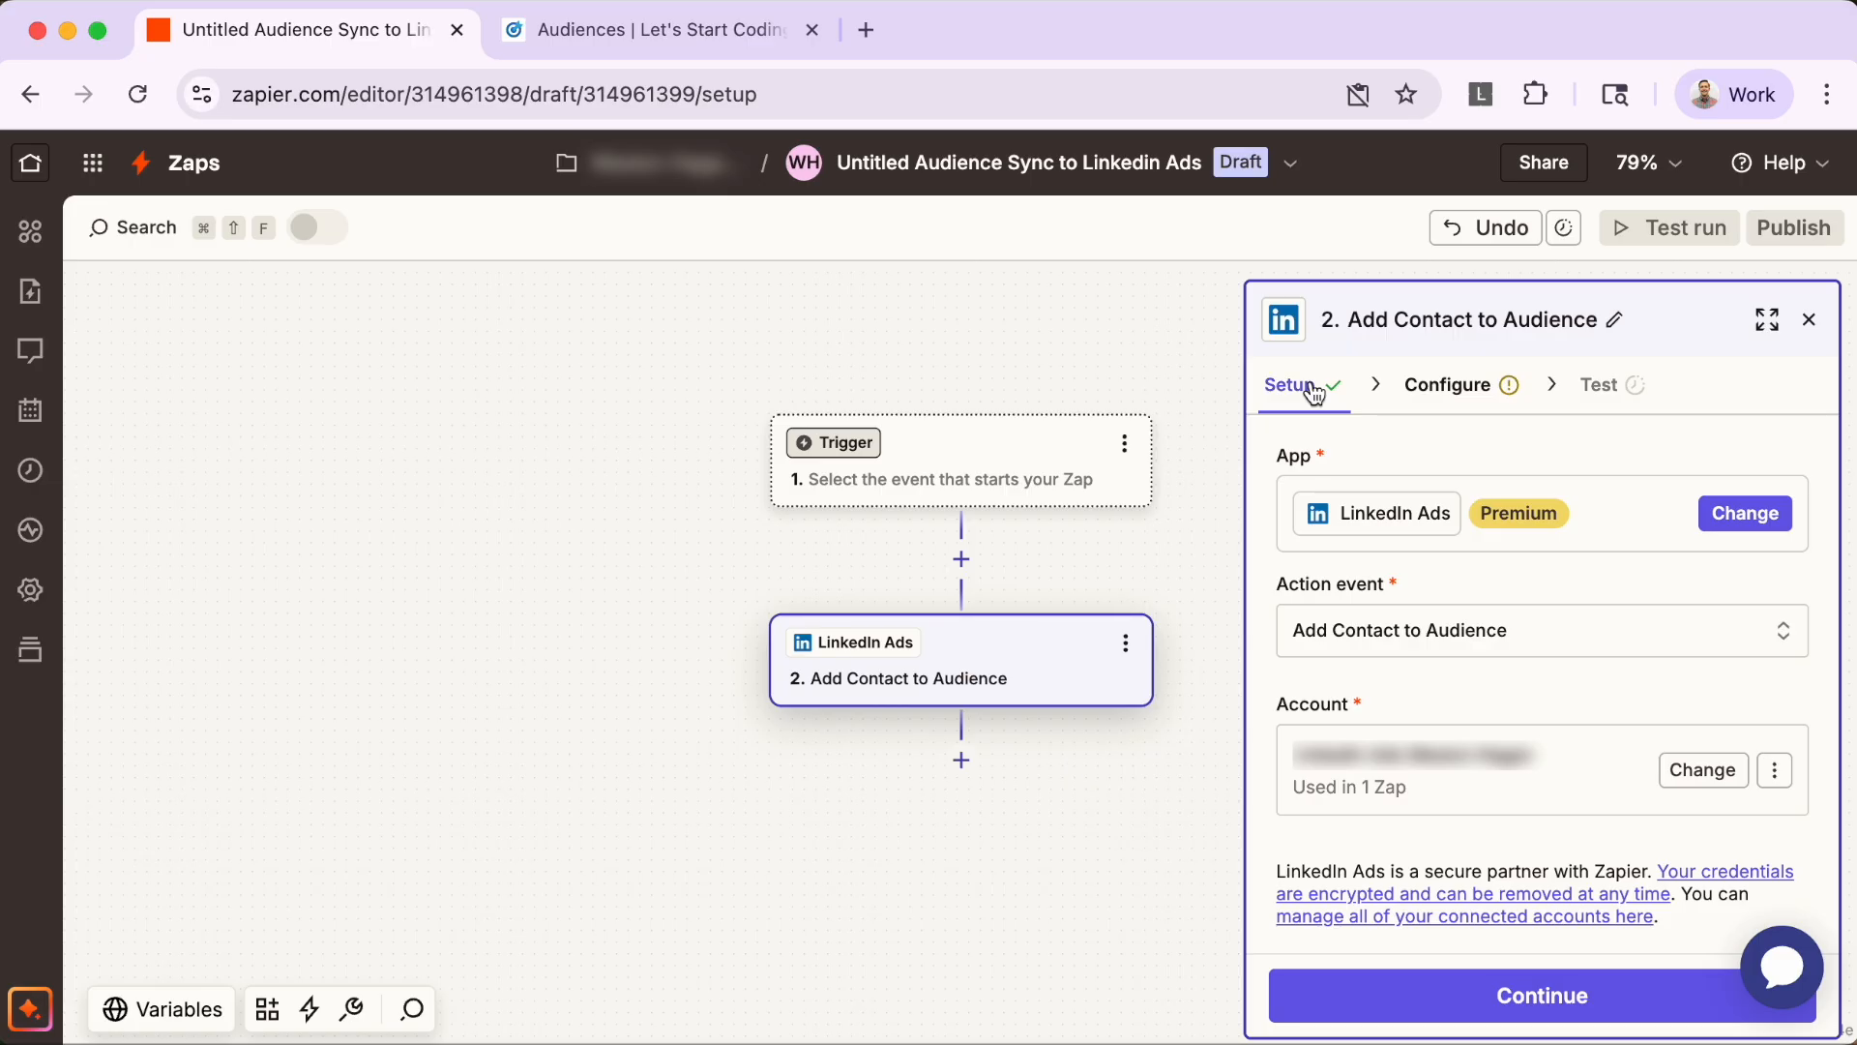
Step: Set the trigger to Google Sheets with the New or Updated Spreadsheet Row event and connect the Google Sheets account
left_click(1031, 468)
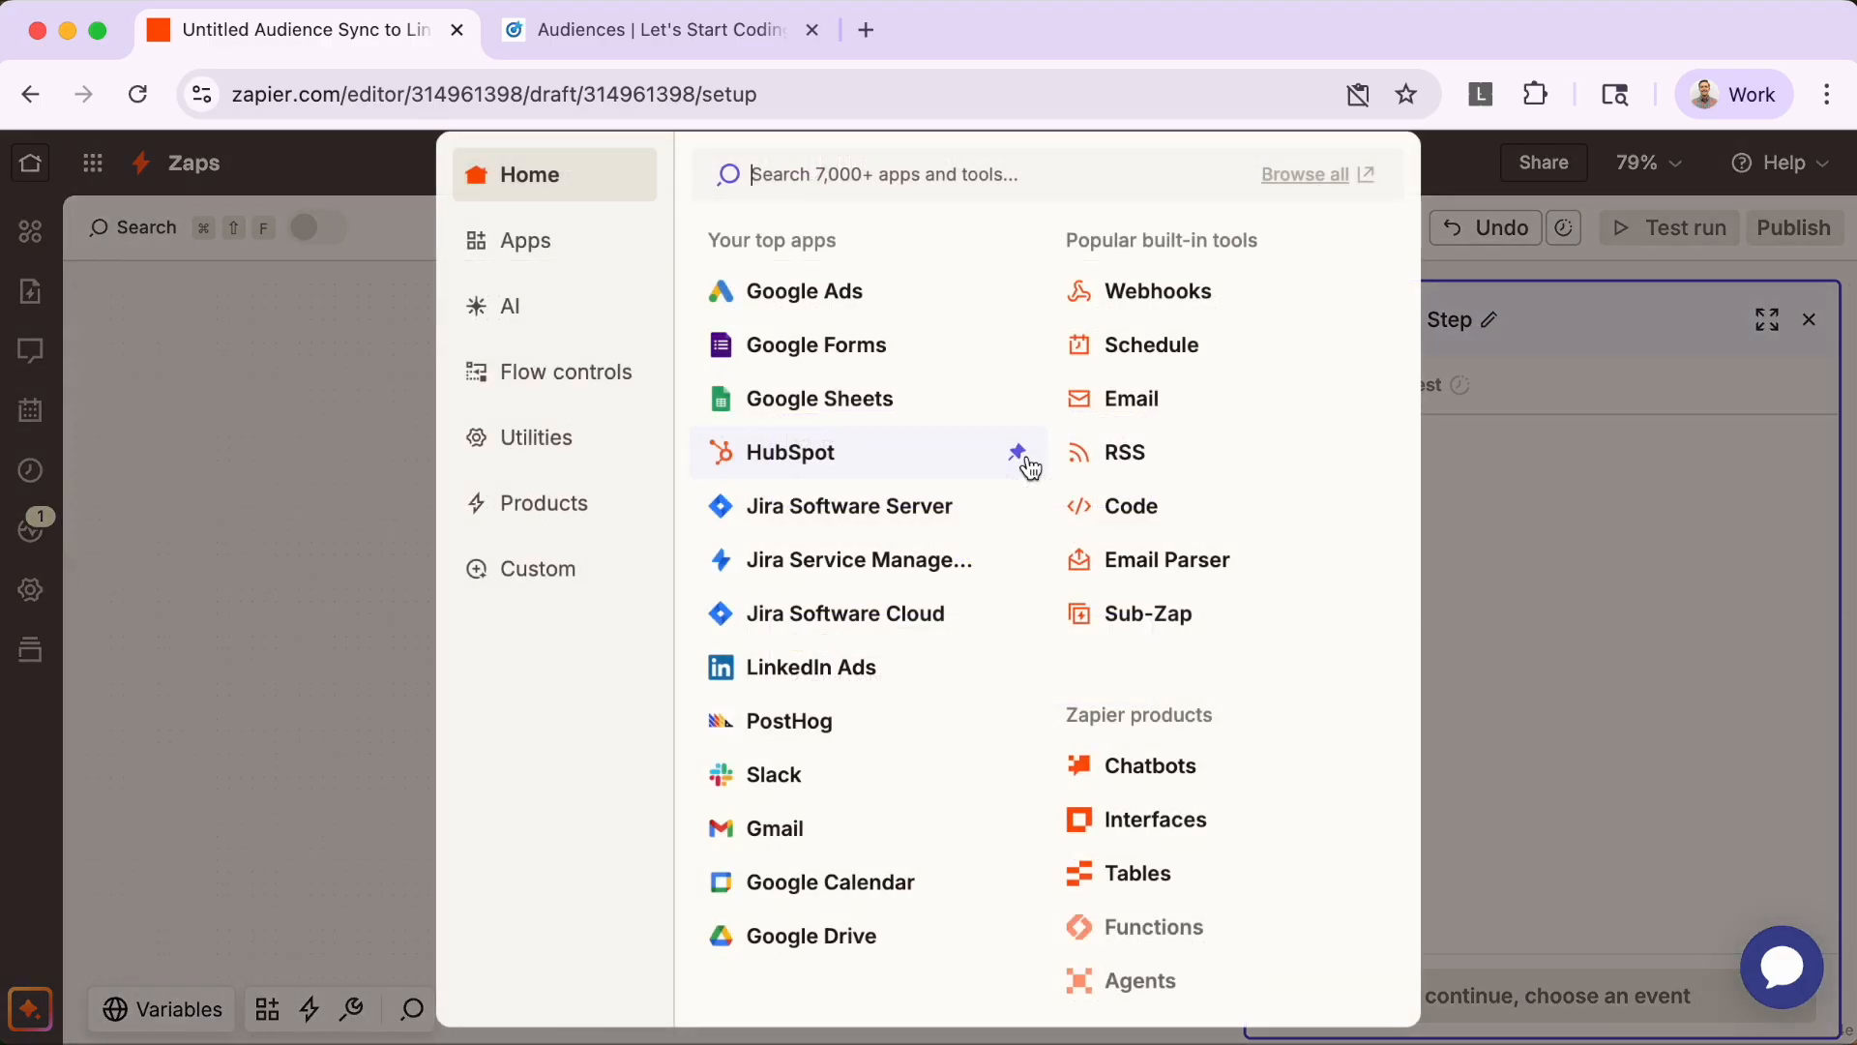
left_click(931, 411)
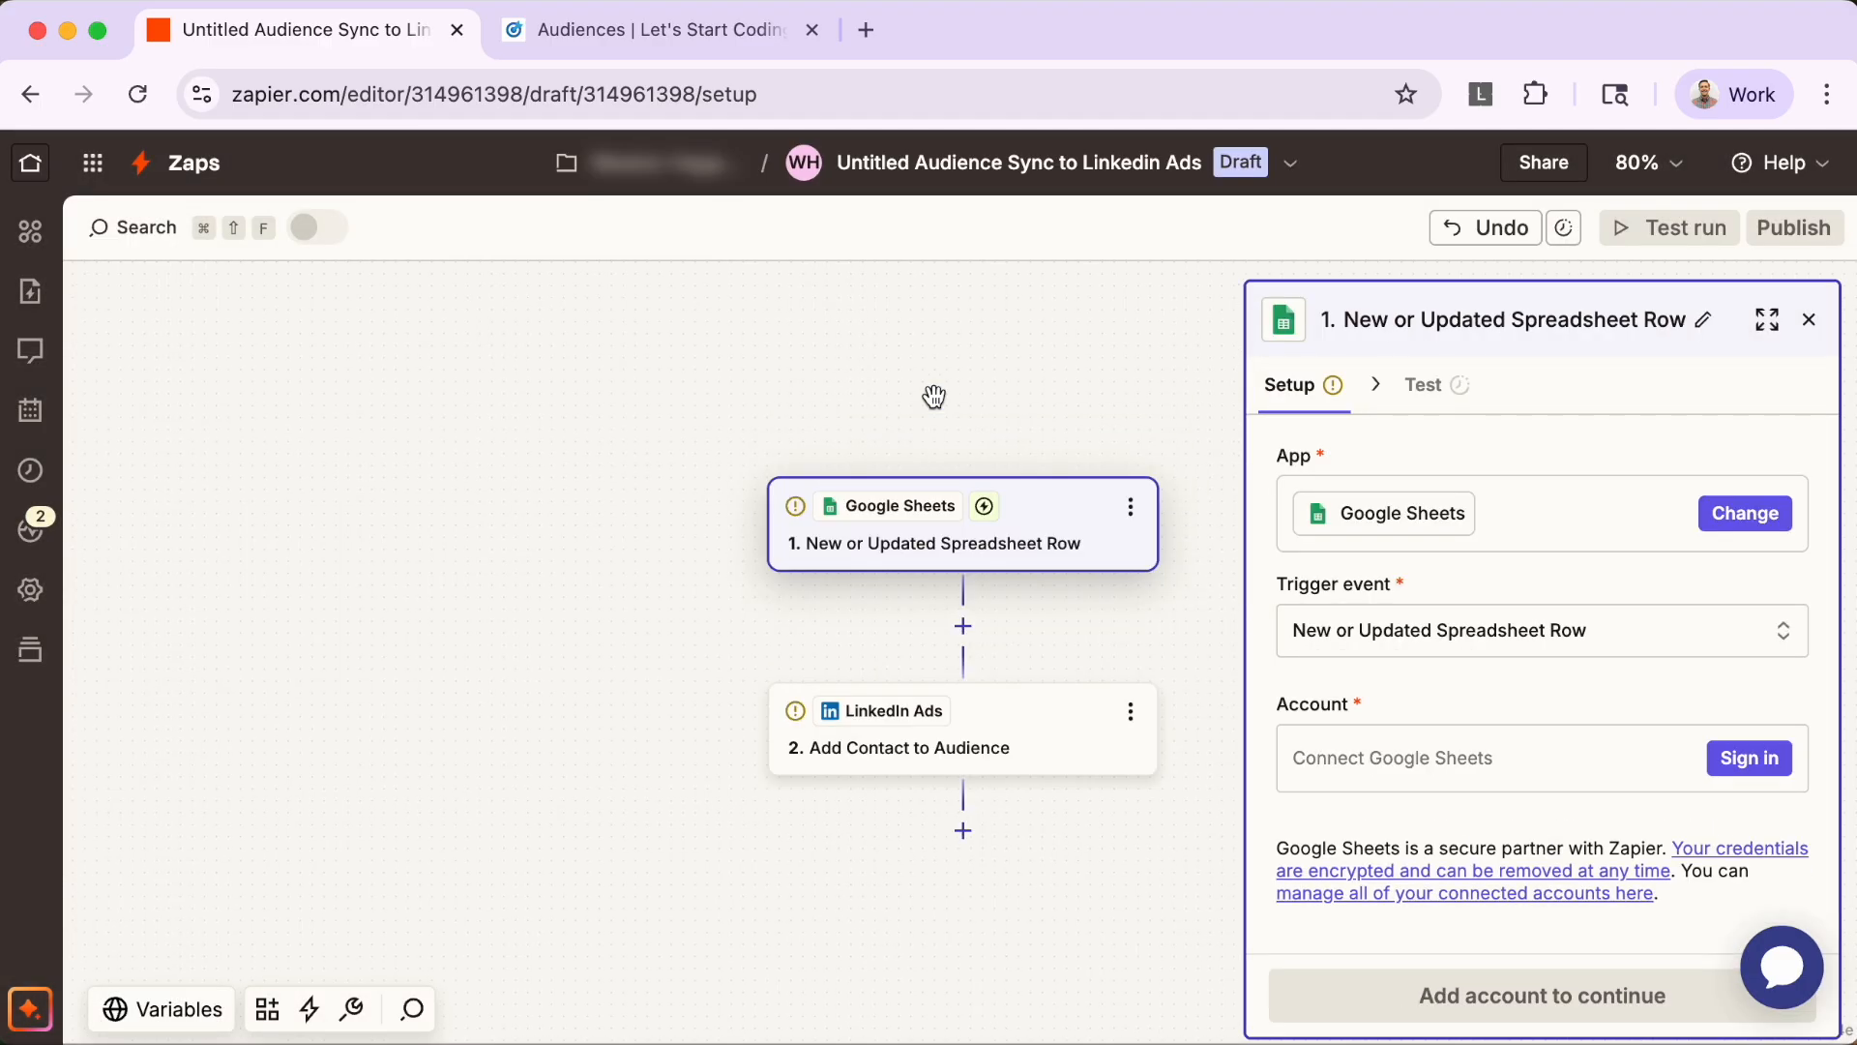
left_click(1402, 629)
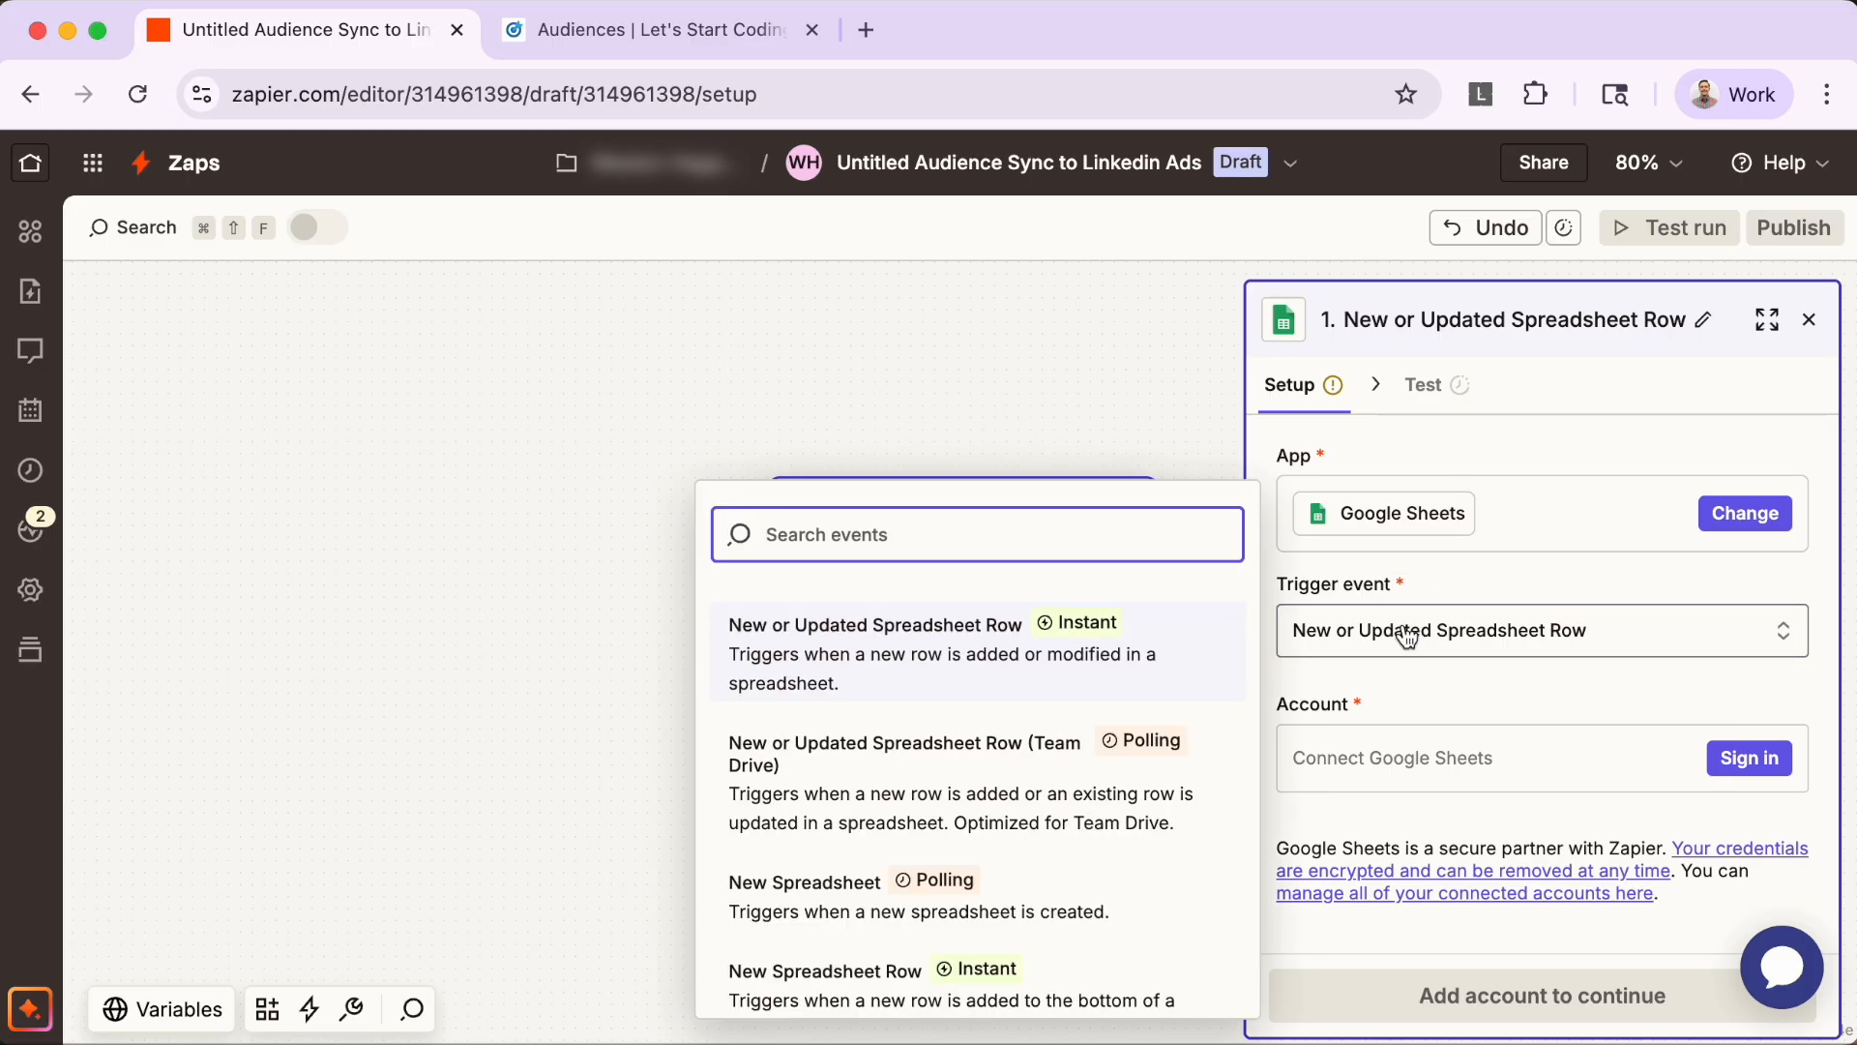
left_click(1128, 654)
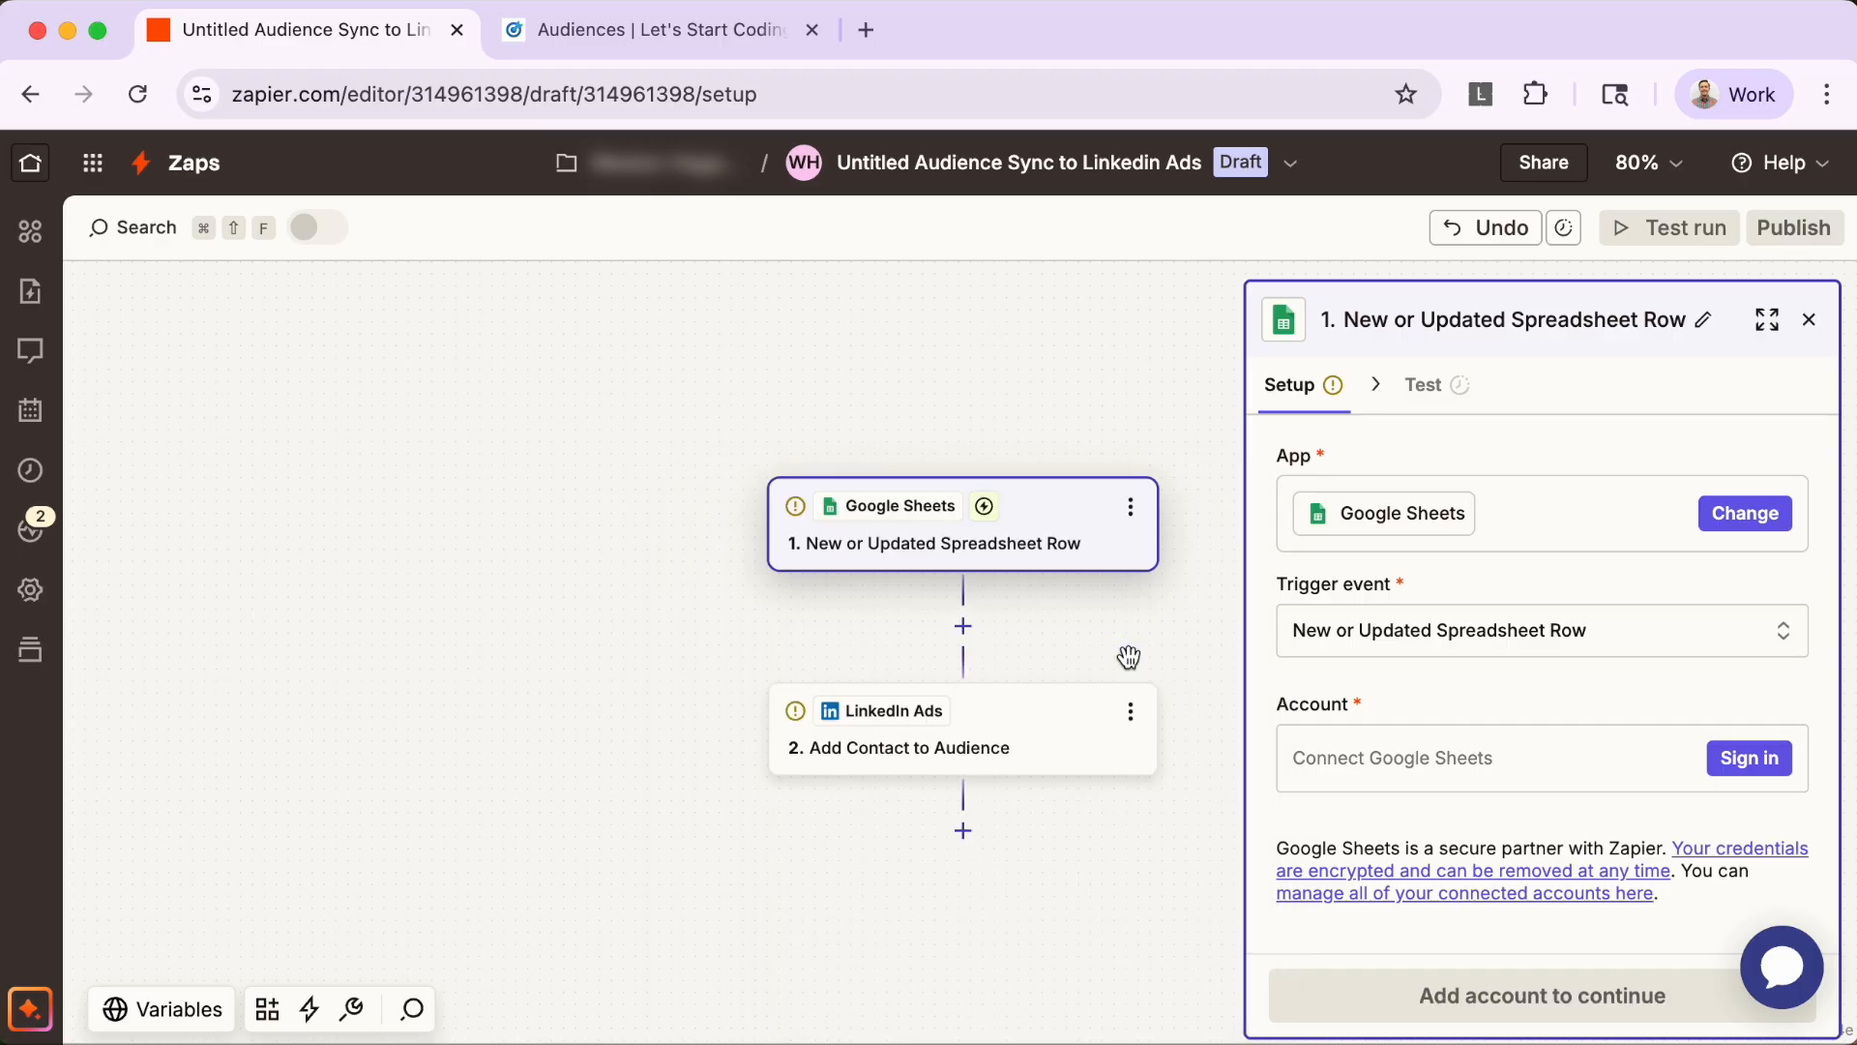
left_click(1744, 762)
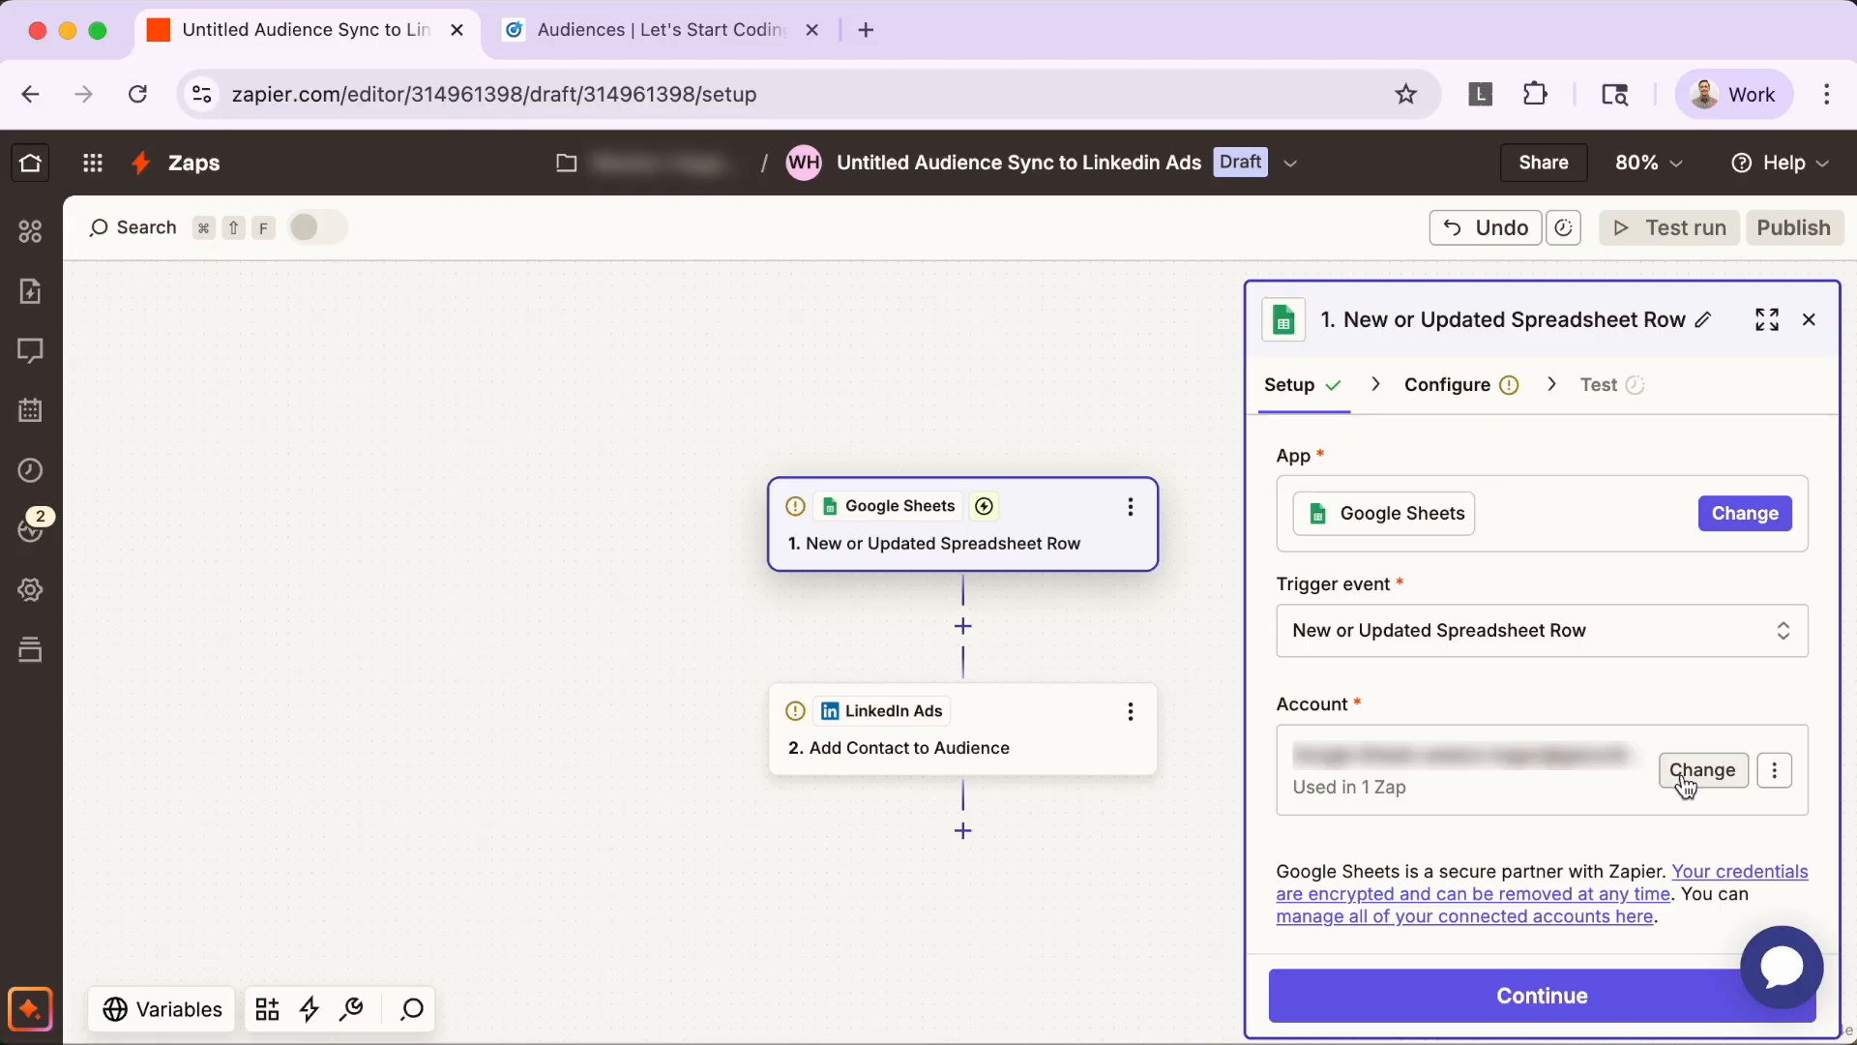
left_click(1656, 990)
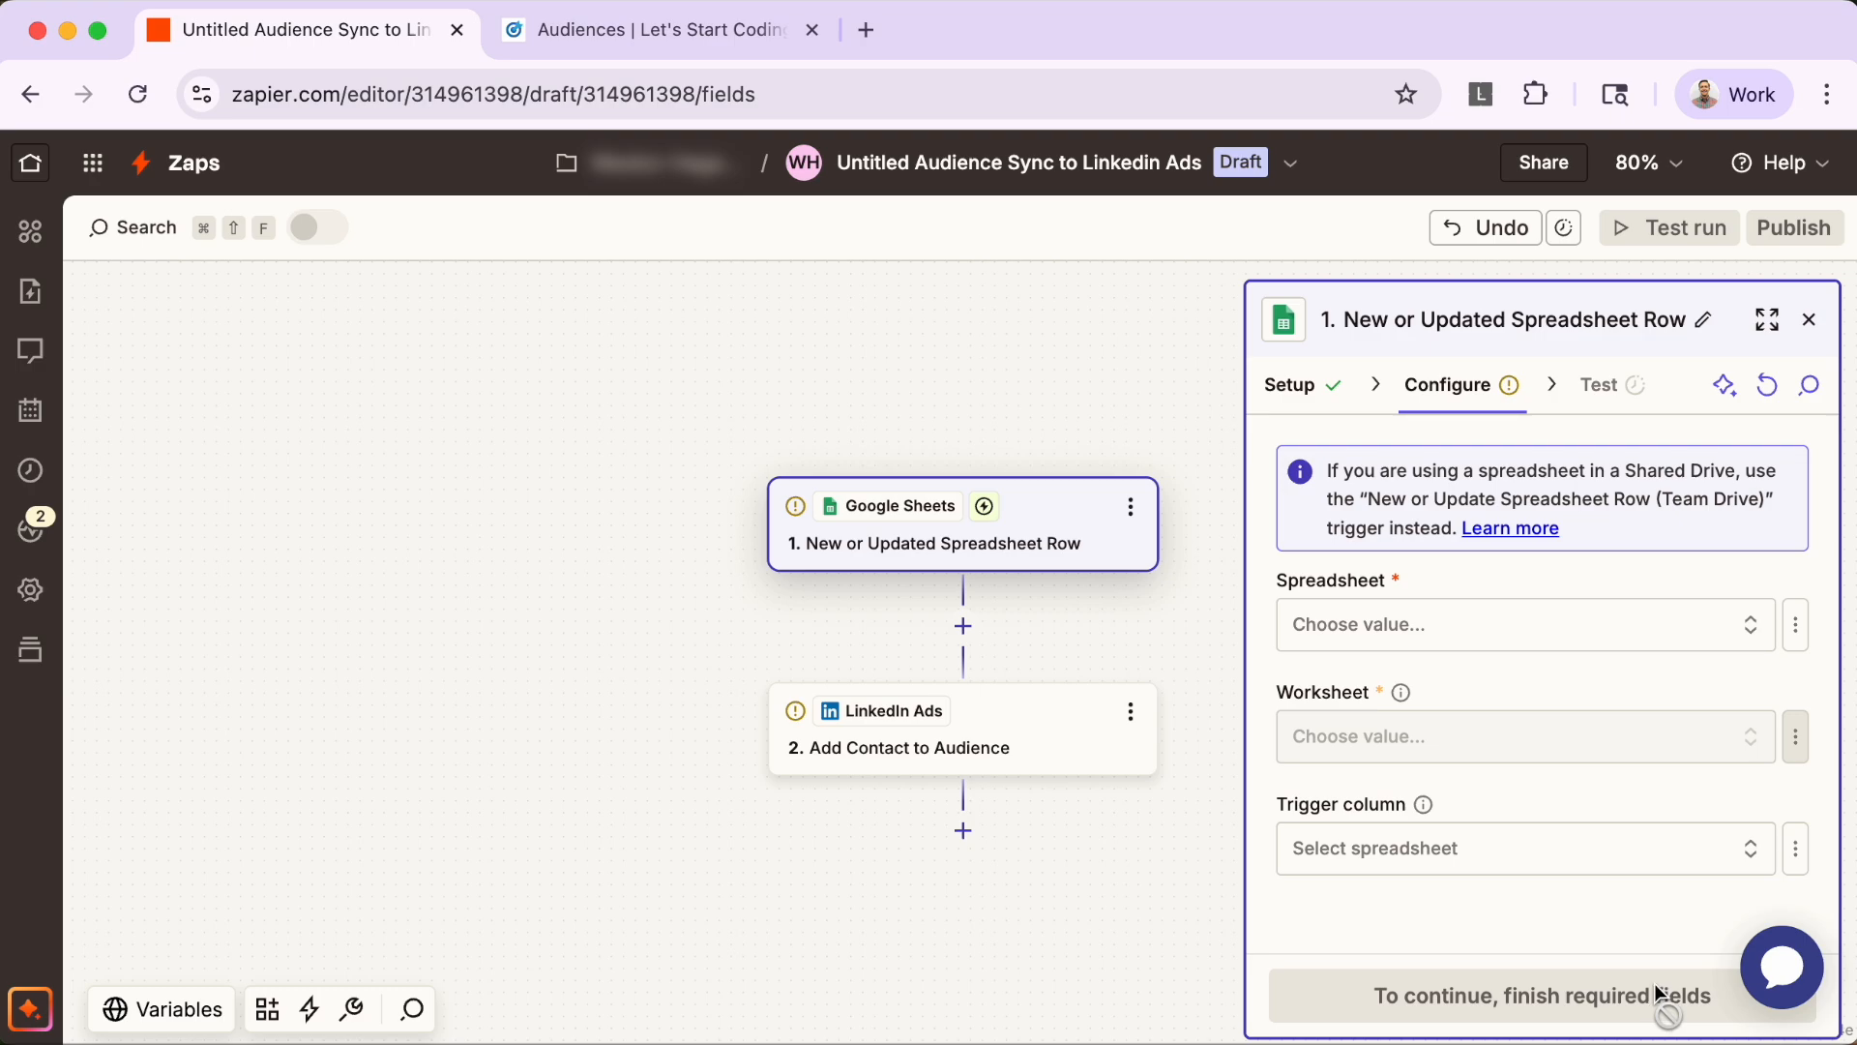
Step: Set the trigger's spreadsheet to Untitled Demo Data Google Sheet and worksheet to B2B Profiles, and review a test record
left_click(1741, 635)
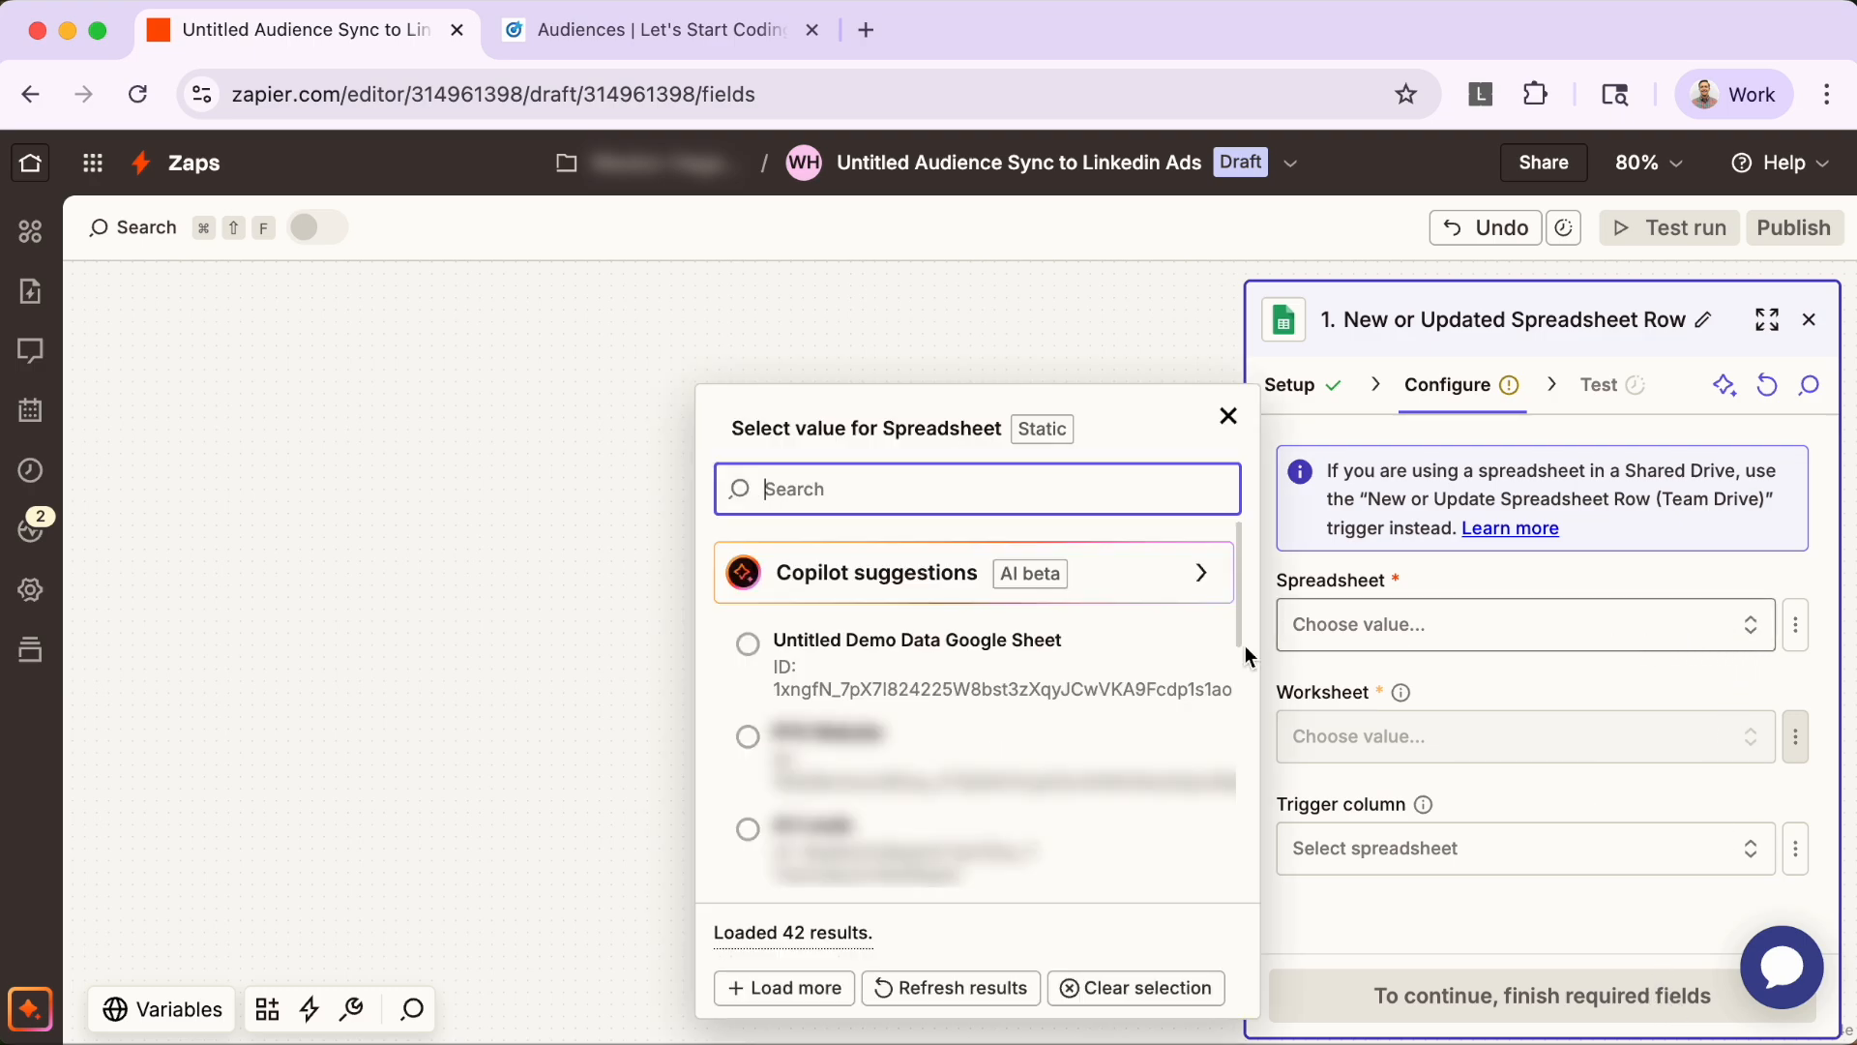
left_click(748, 643)
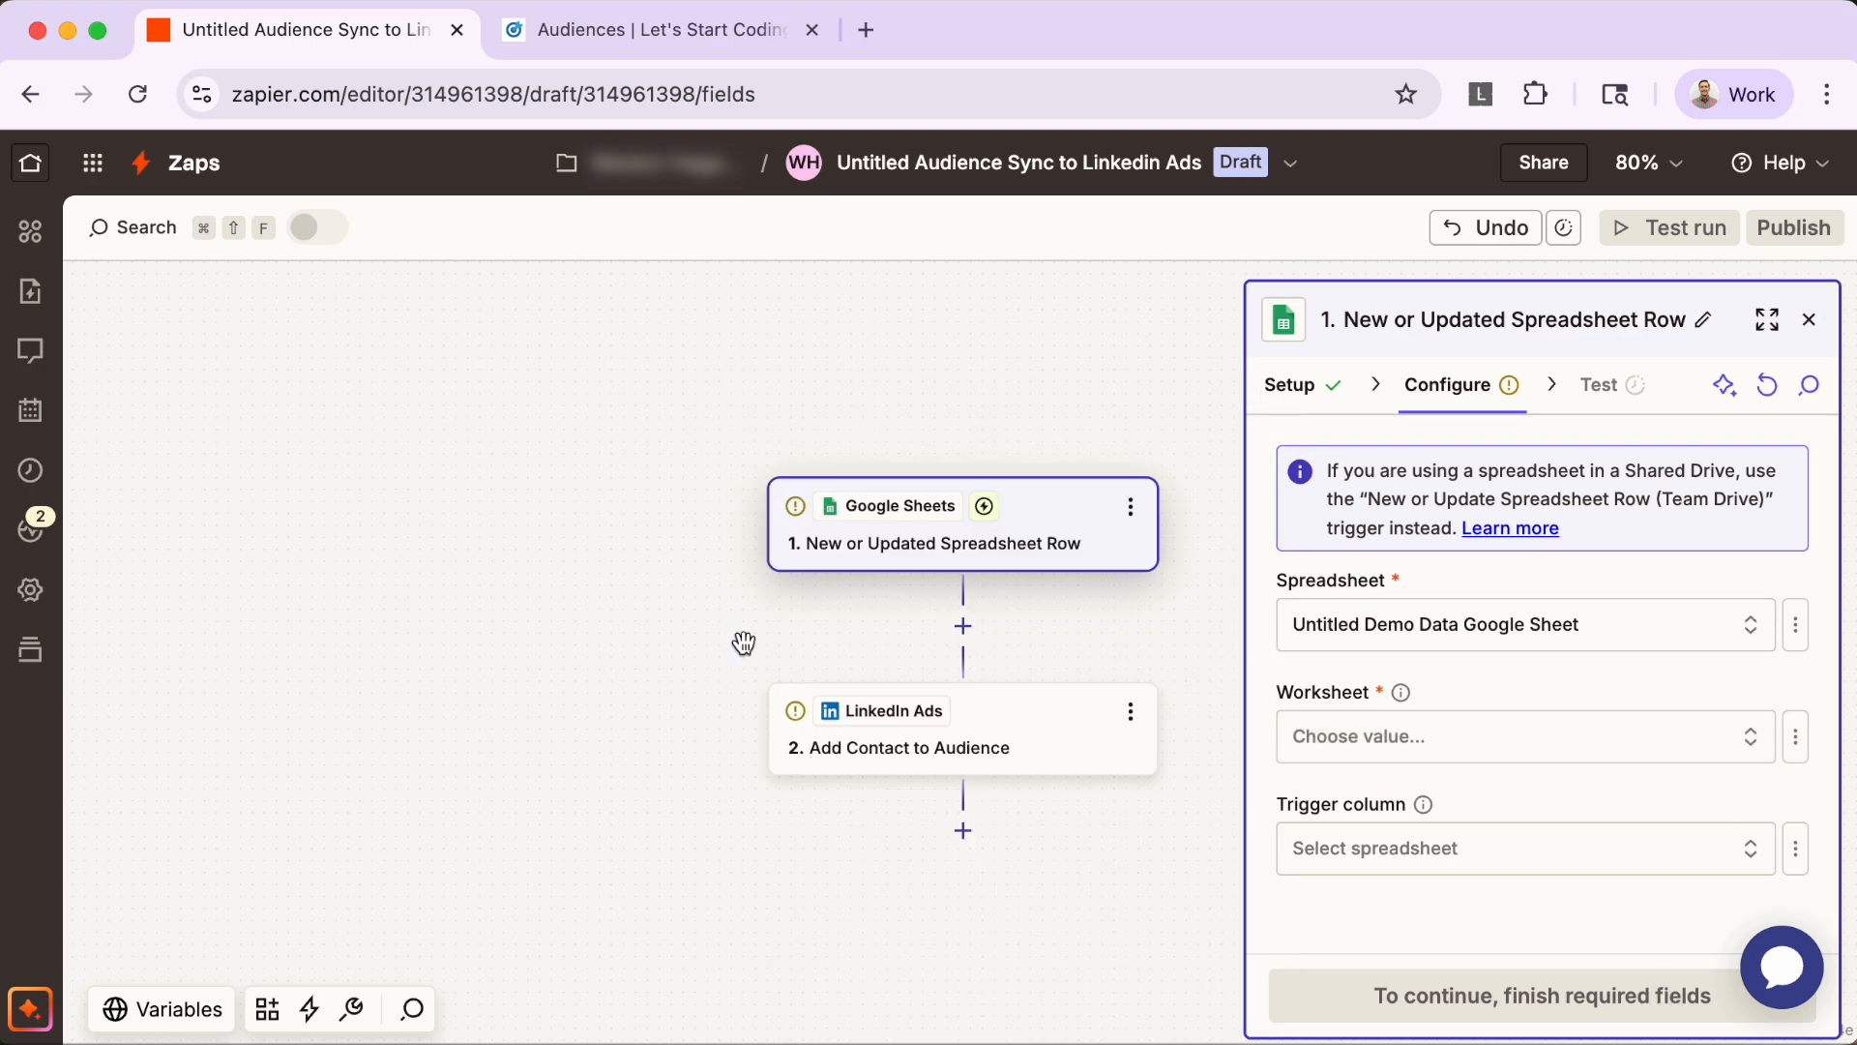
left_click(1509, 745)
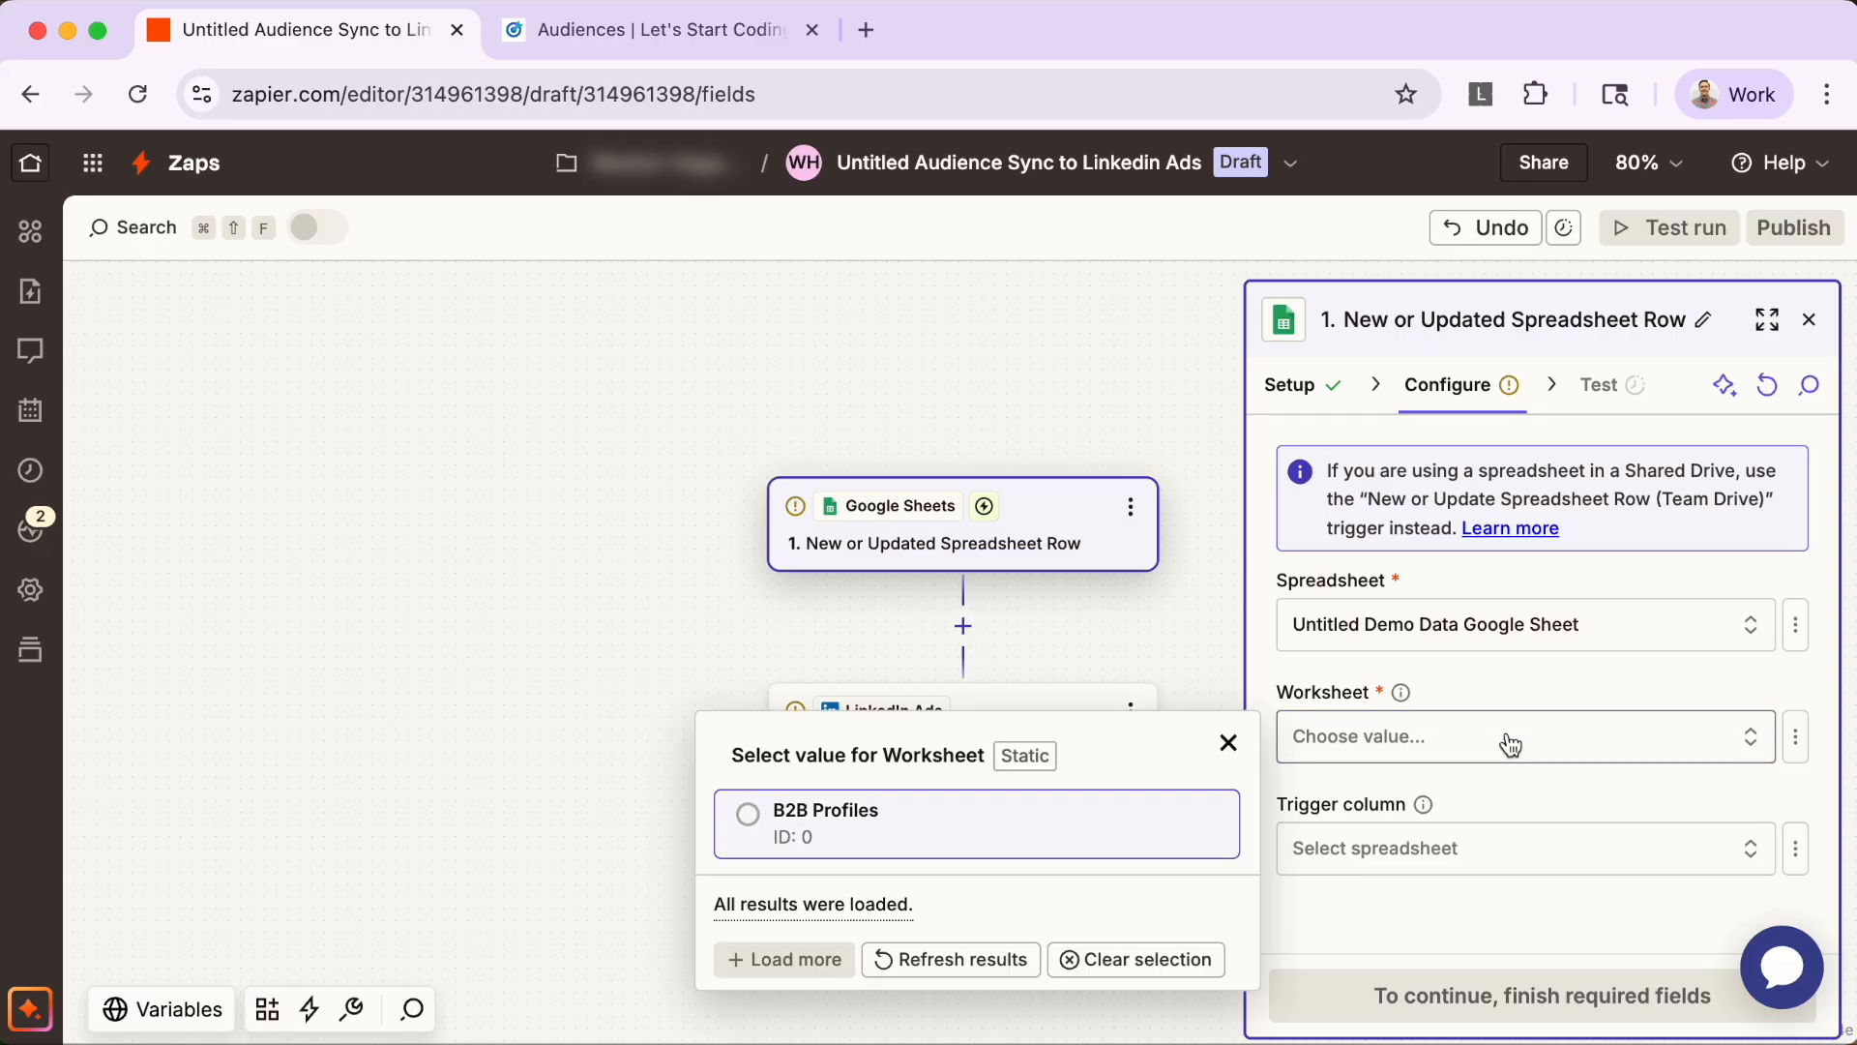
left_click(747, 813)
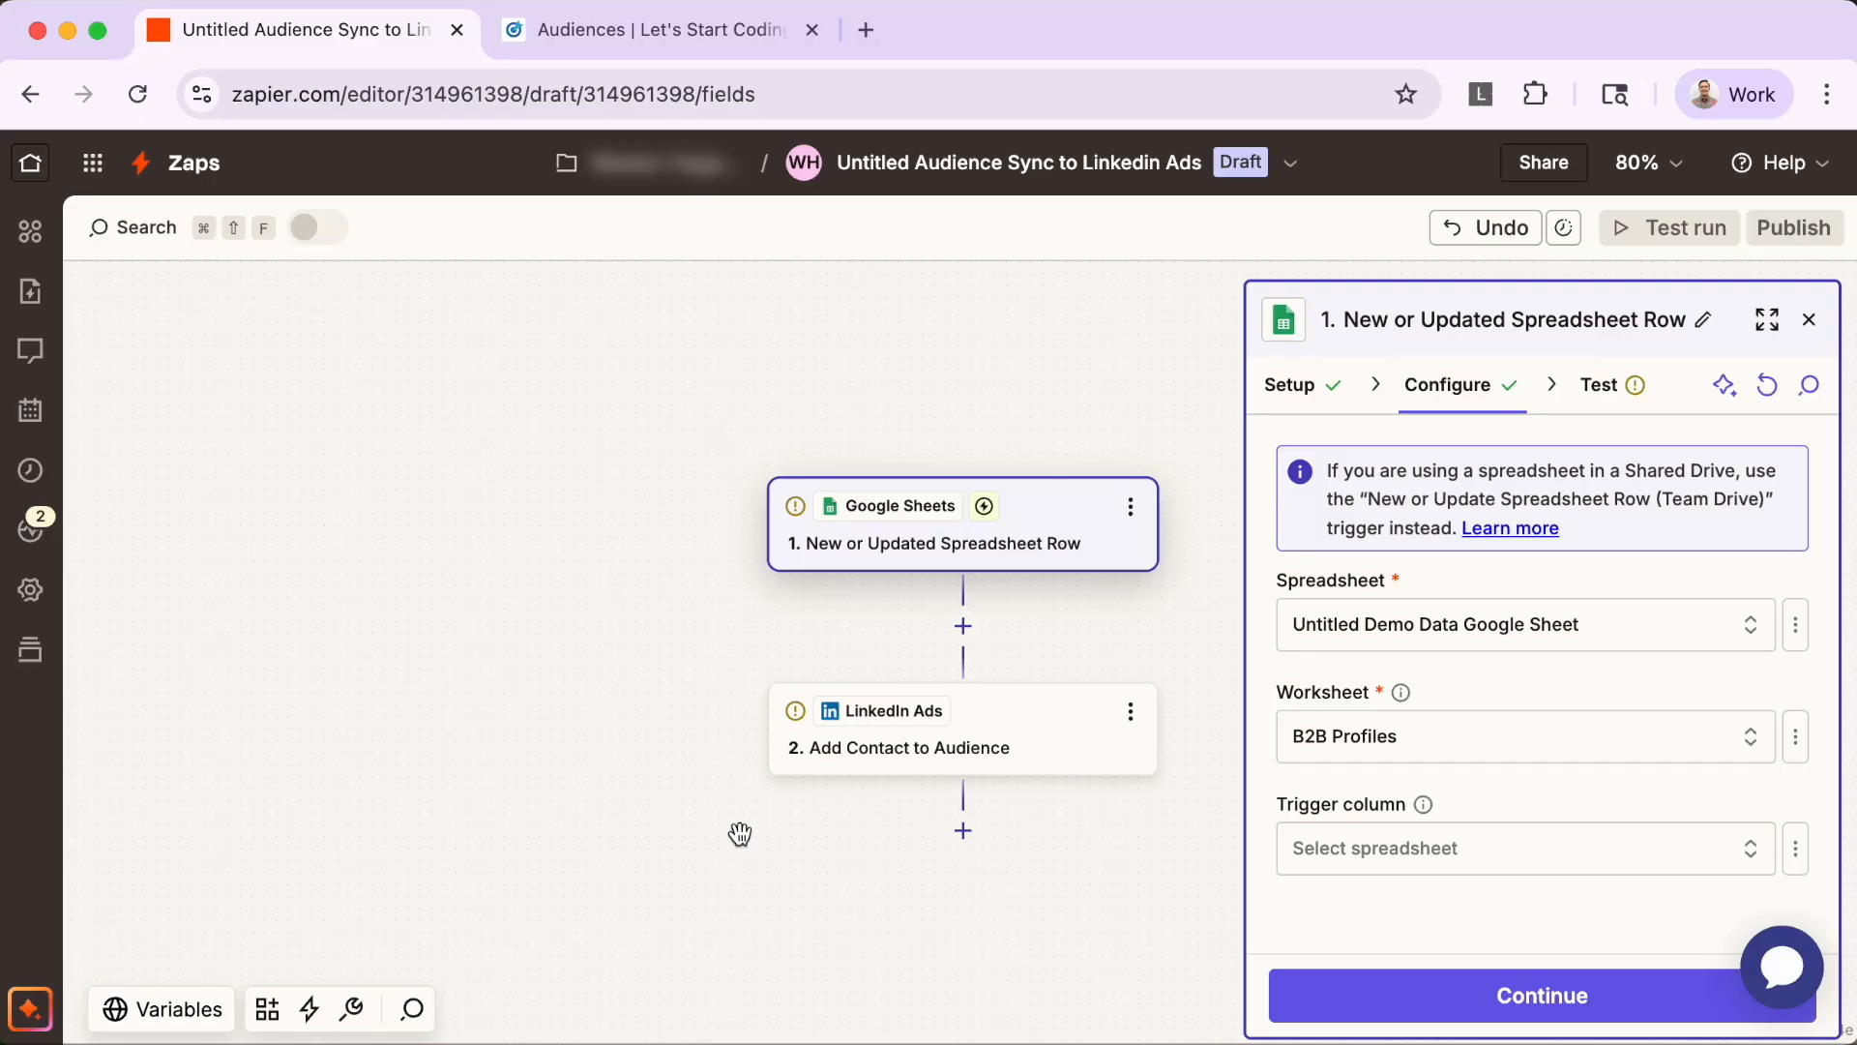
left_click(1335, 985)
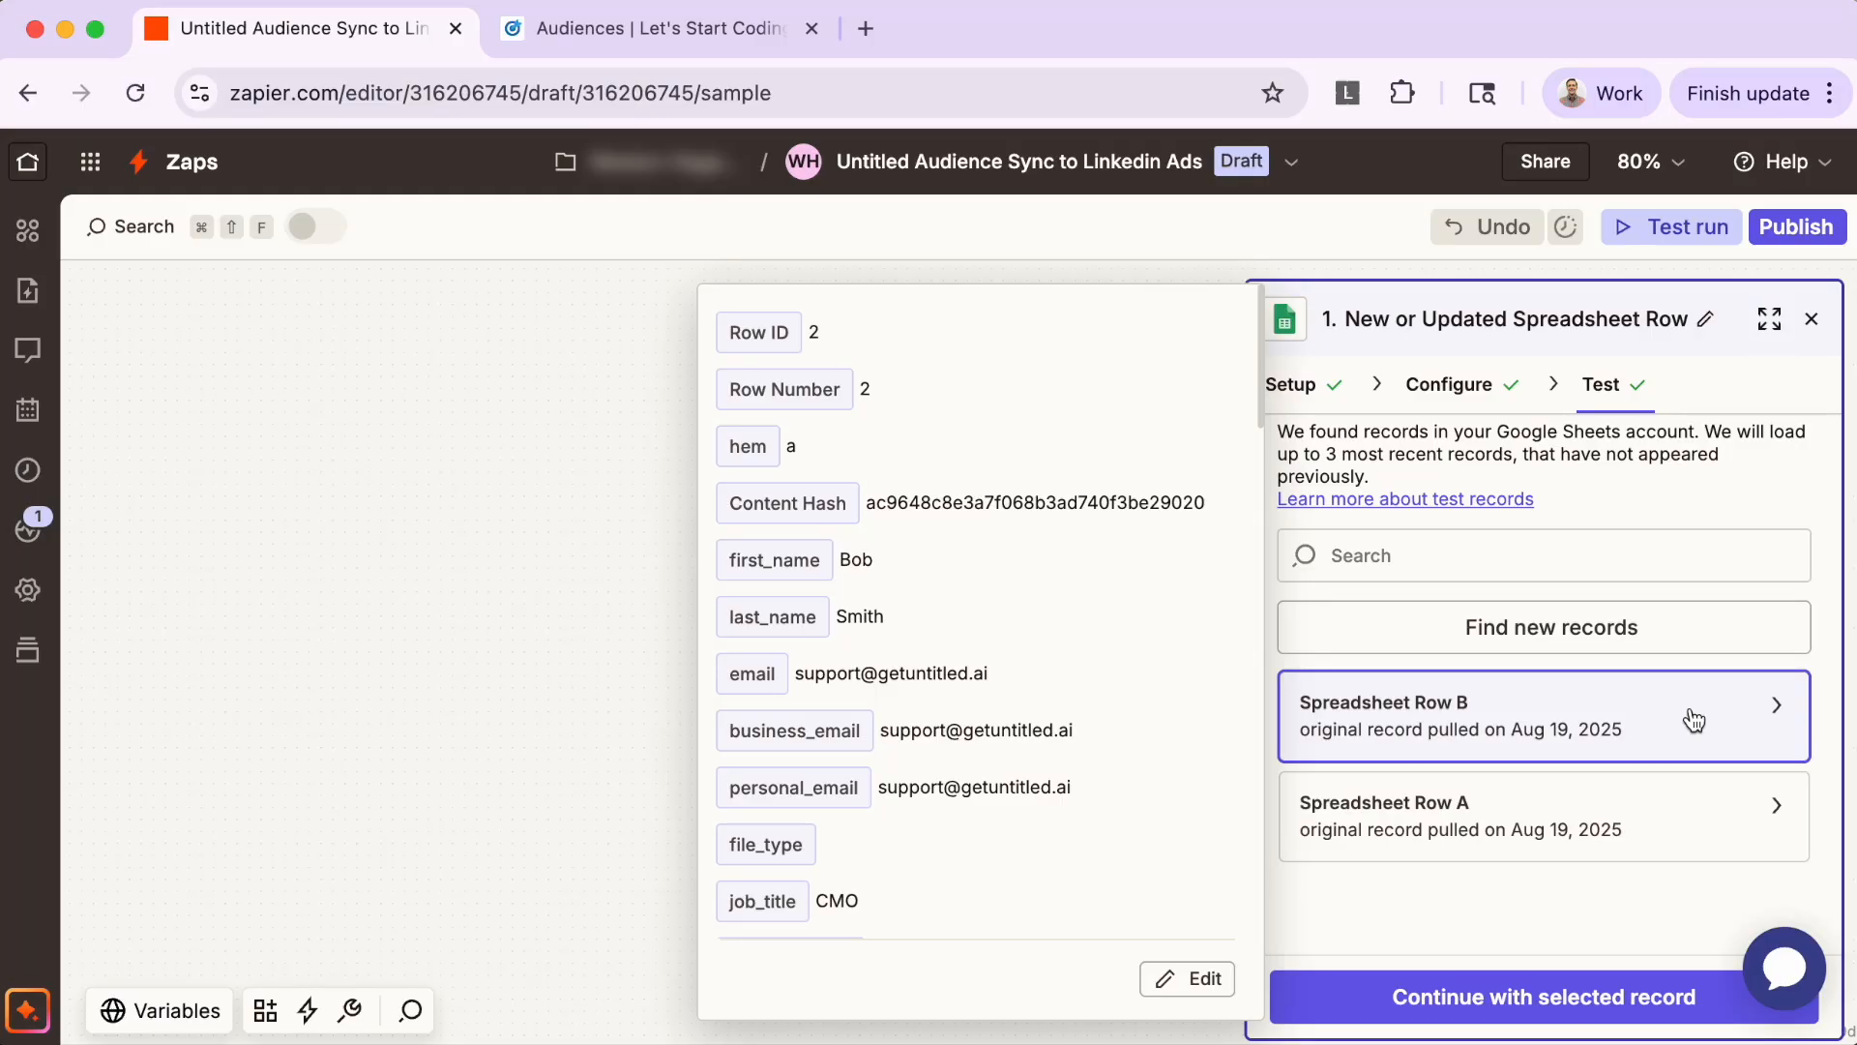
left_click(586, 662)
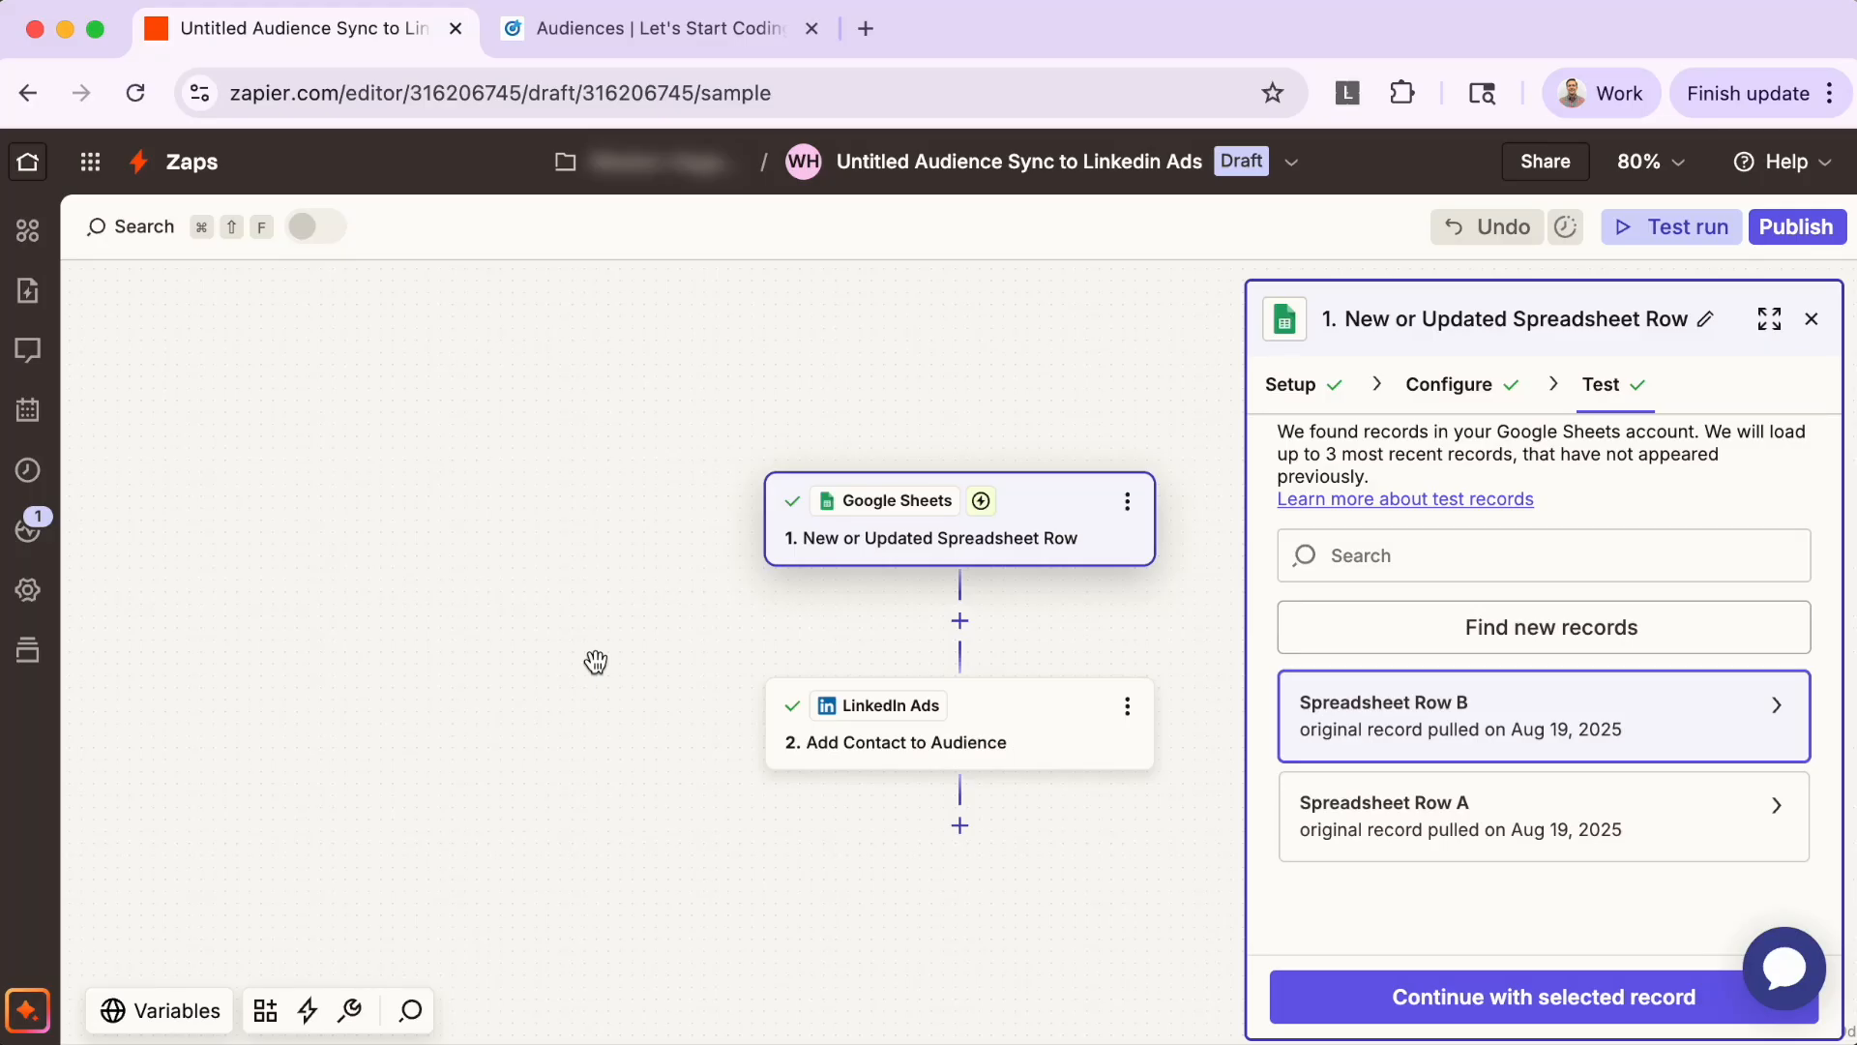
Step: Insert a Formatter by Zapier step between the trigger and the LinkedIn Ads action, using the Text event
left_click(960, 620)
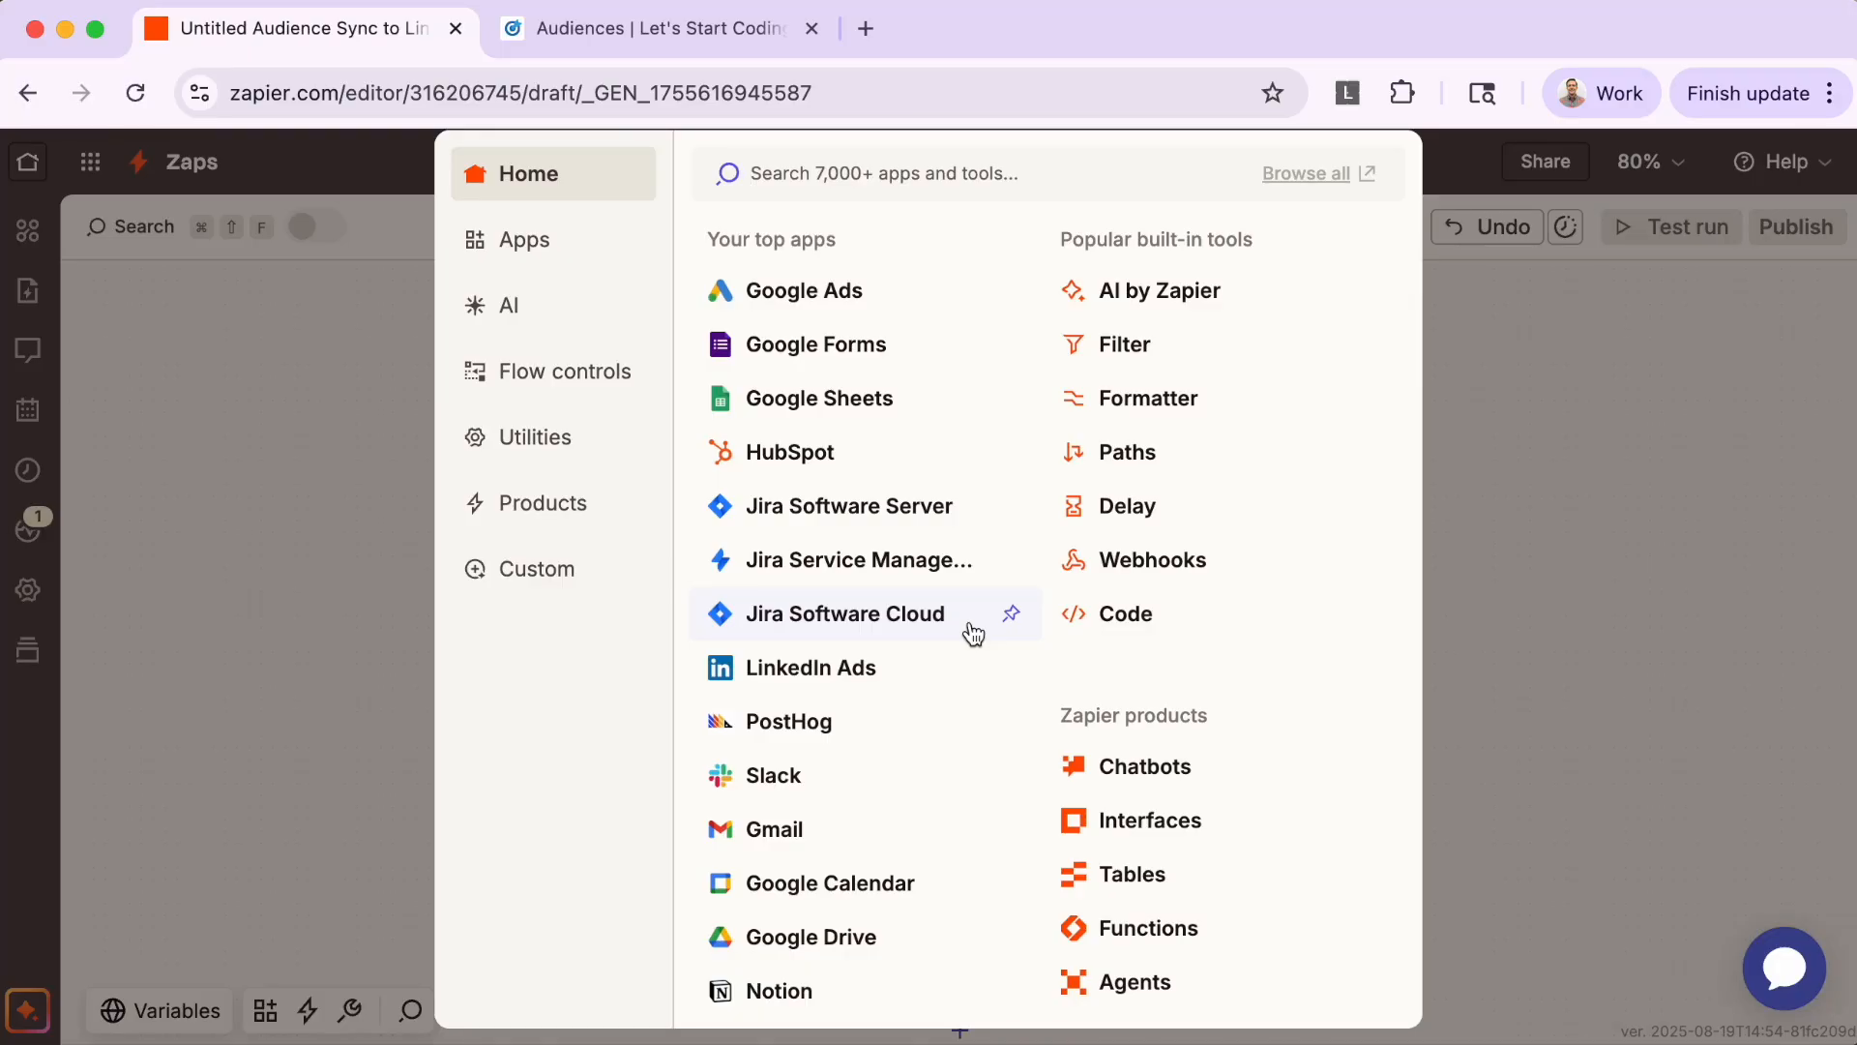
type("formatter")
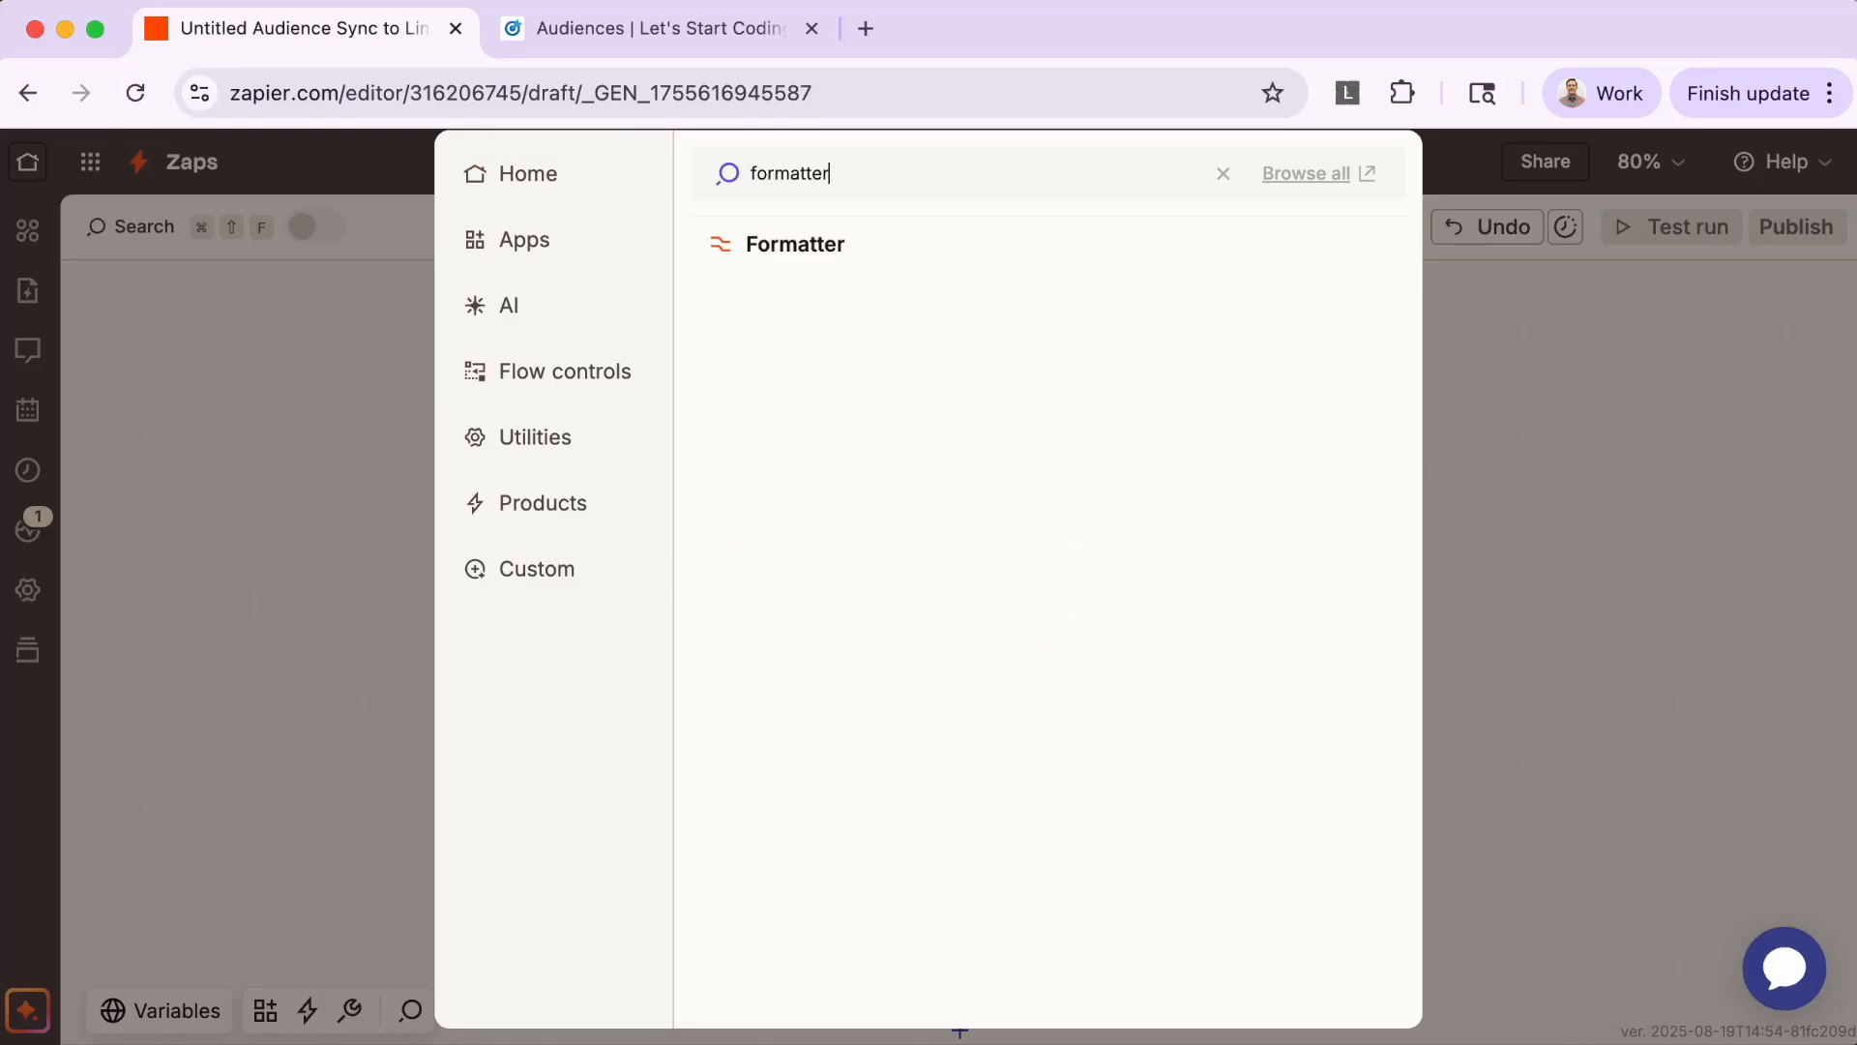
left_click(941, 249)
left_click(1354, 646)
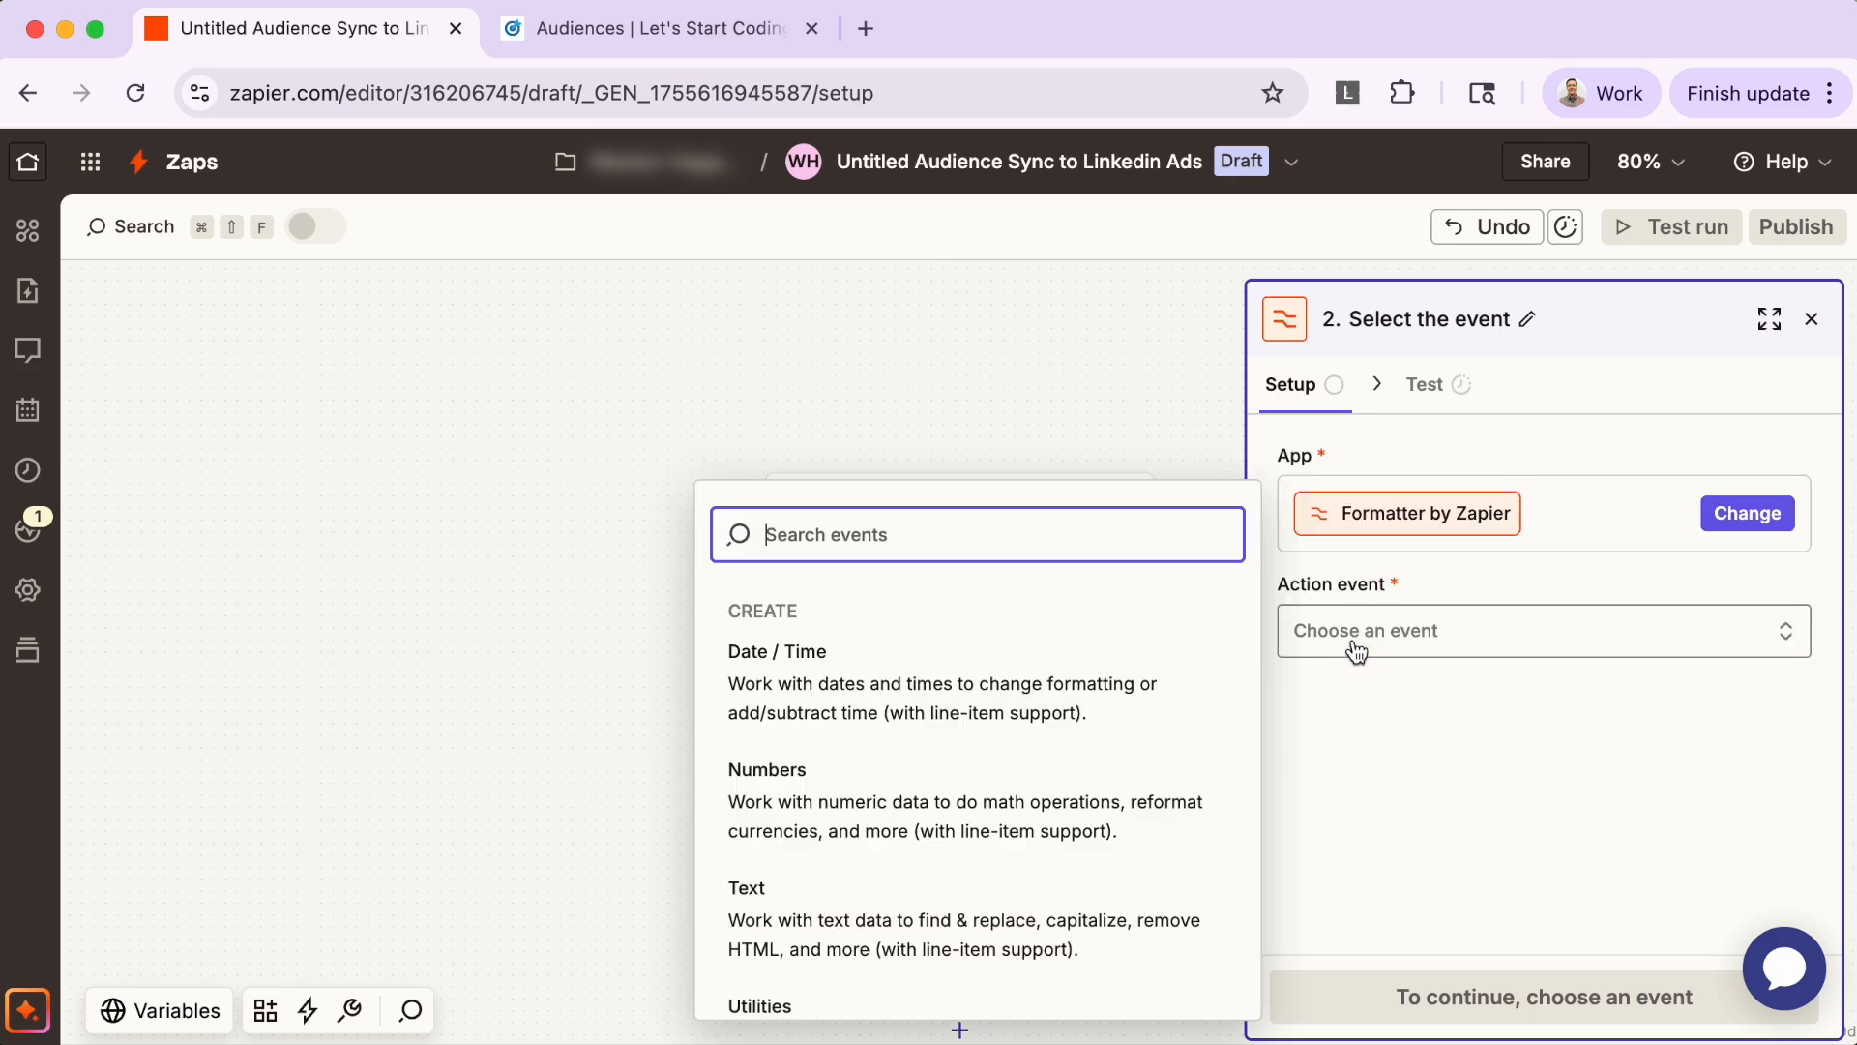
type("text")
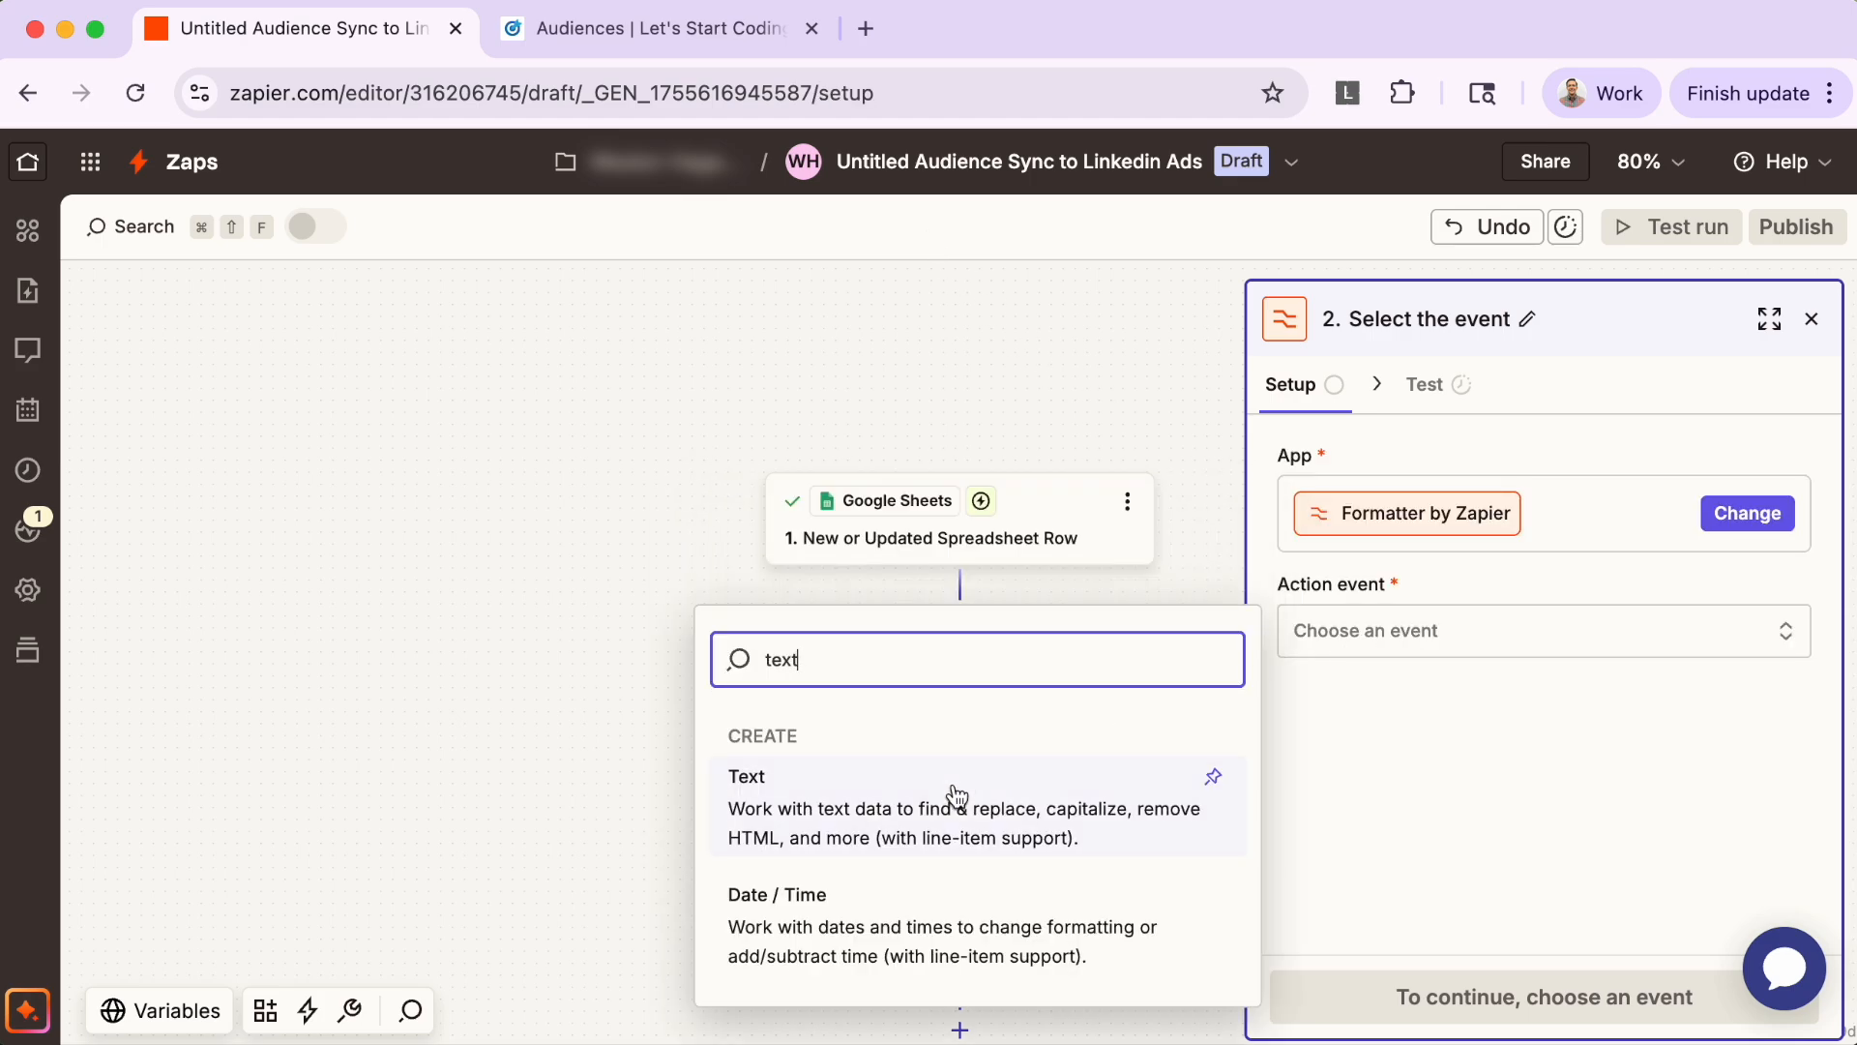
left_click(960, 791)
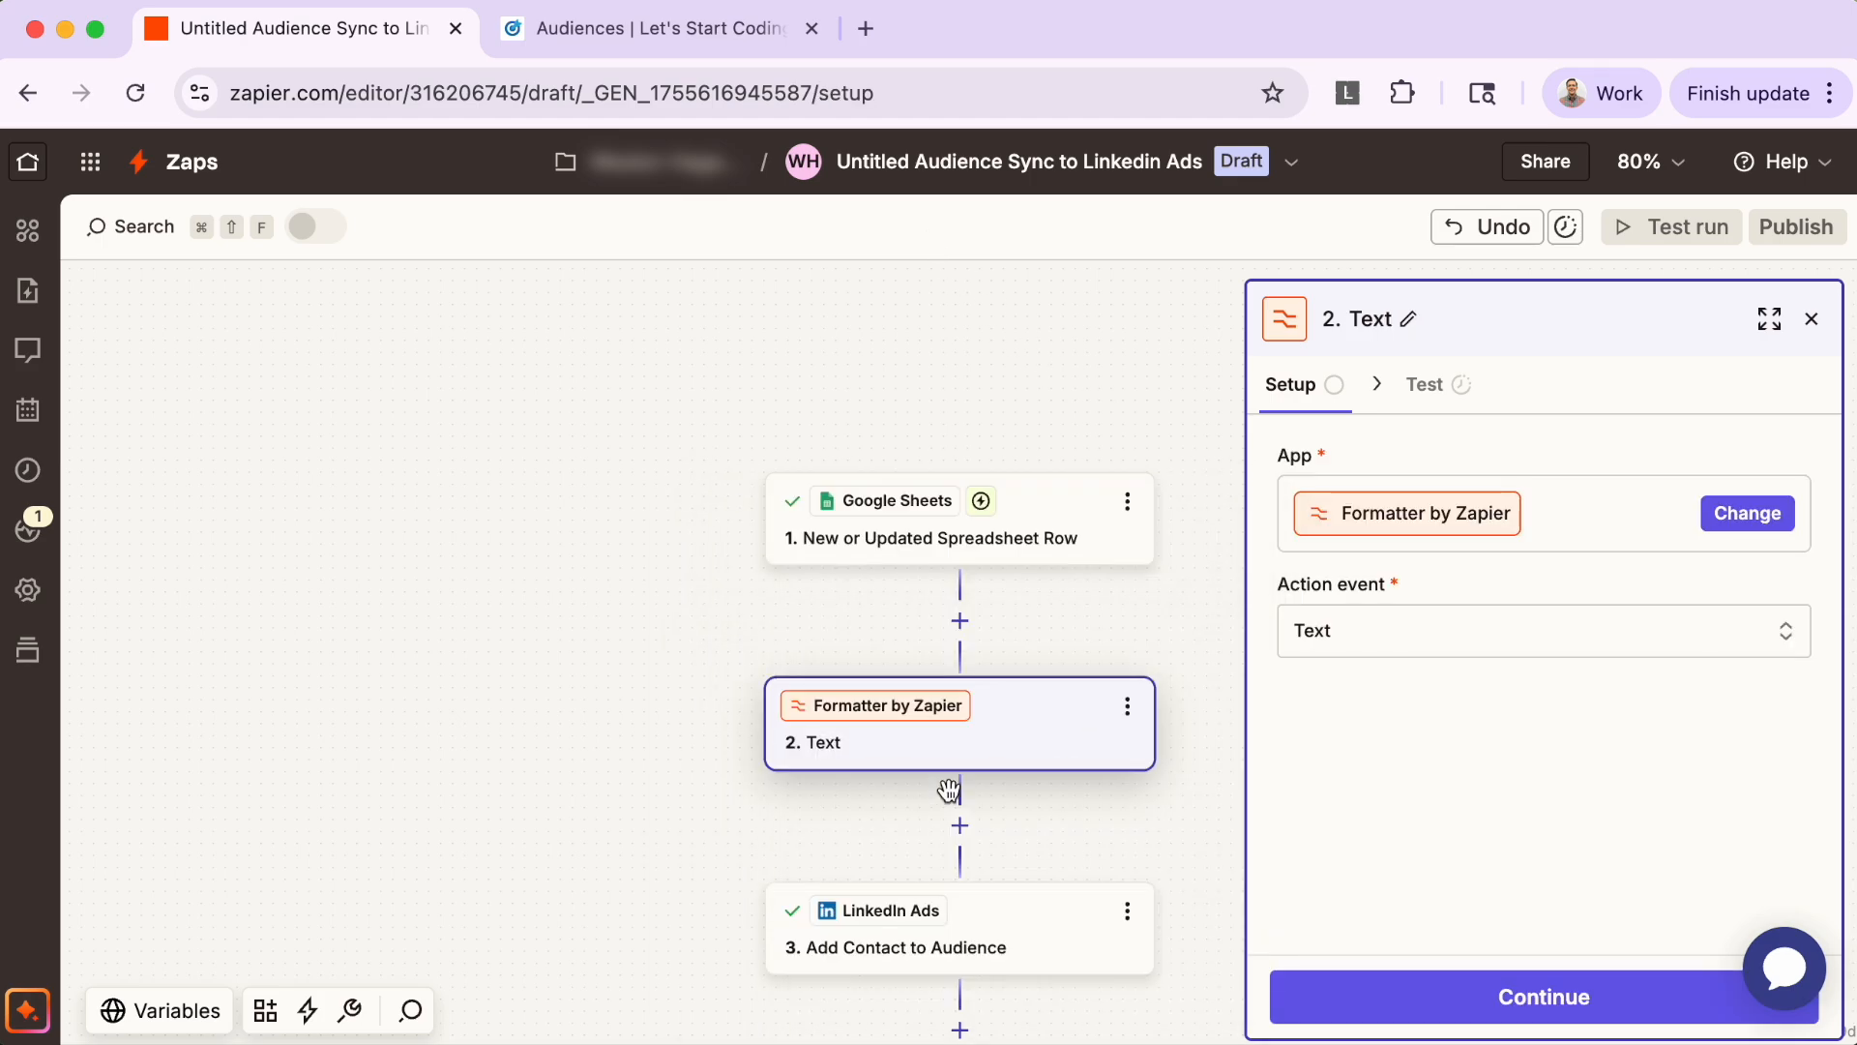
Step: Set the Formatter step's transform to Spreadsheet-Style Formula
left_click(1470, 995)
left_click(1729, 519)
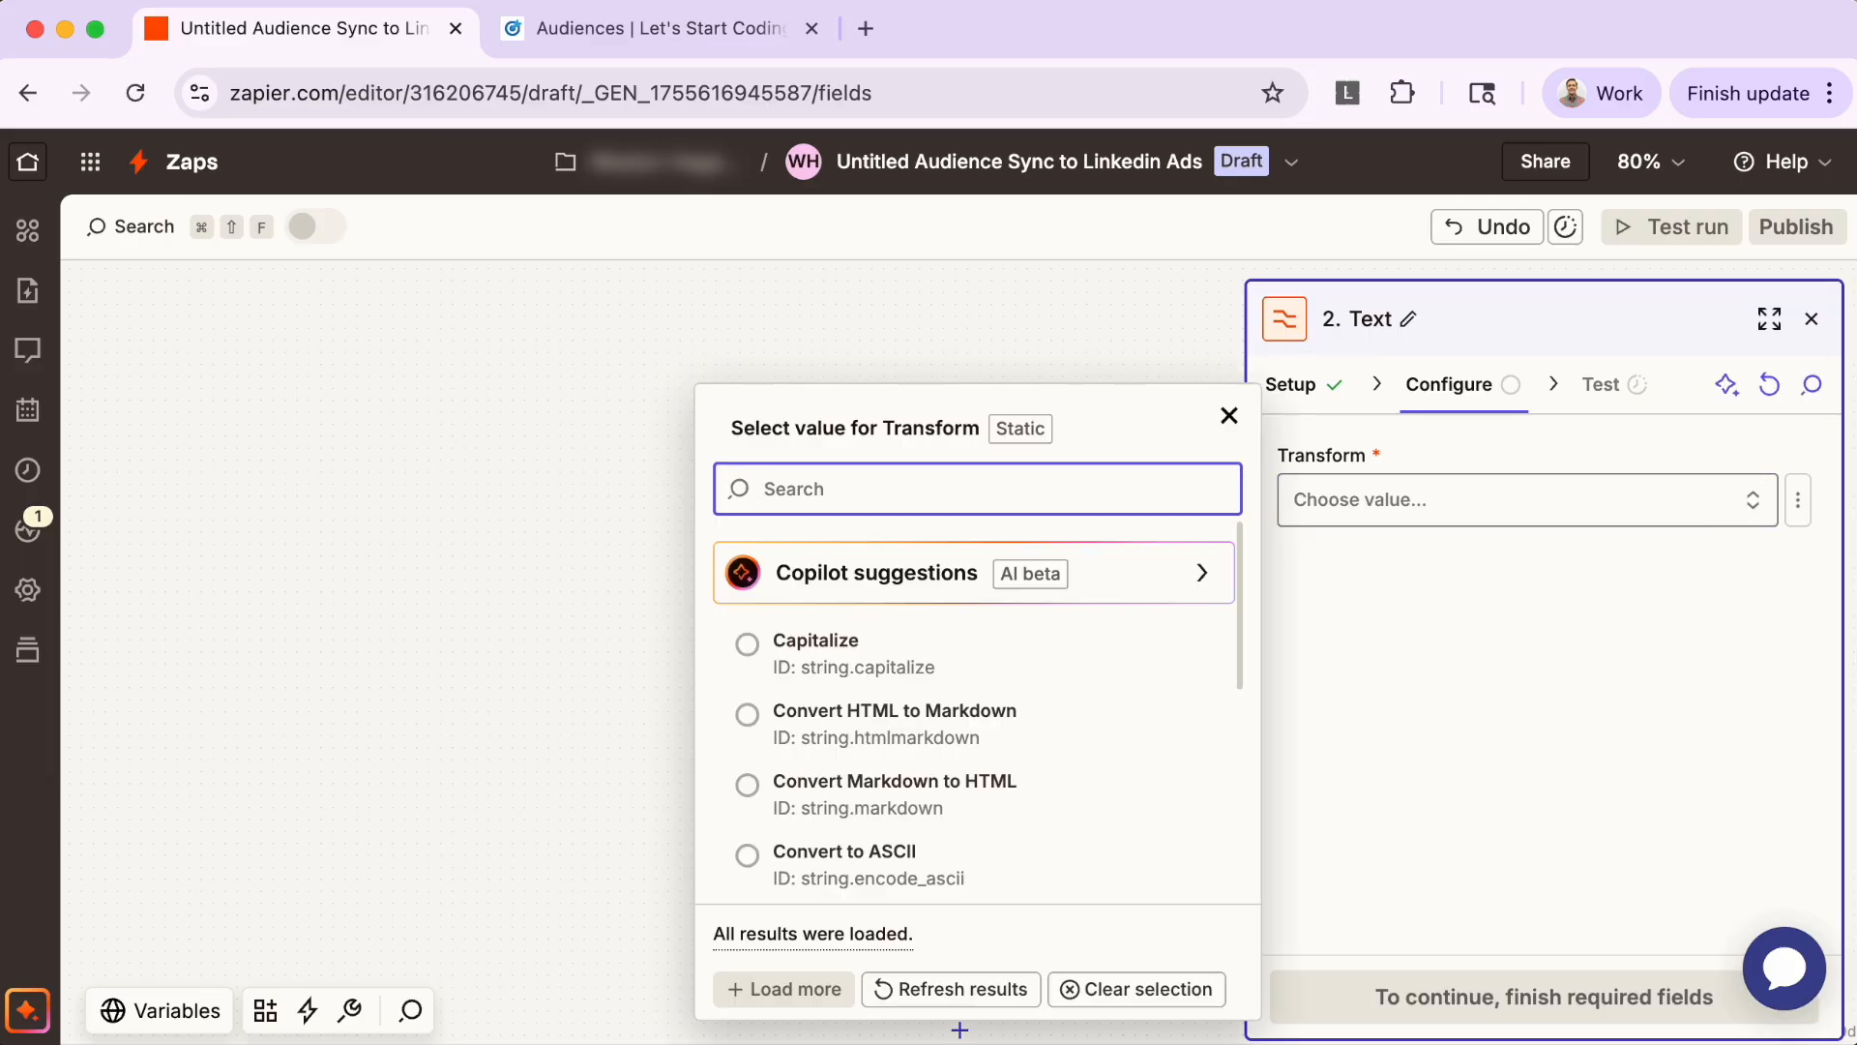
type("spread")
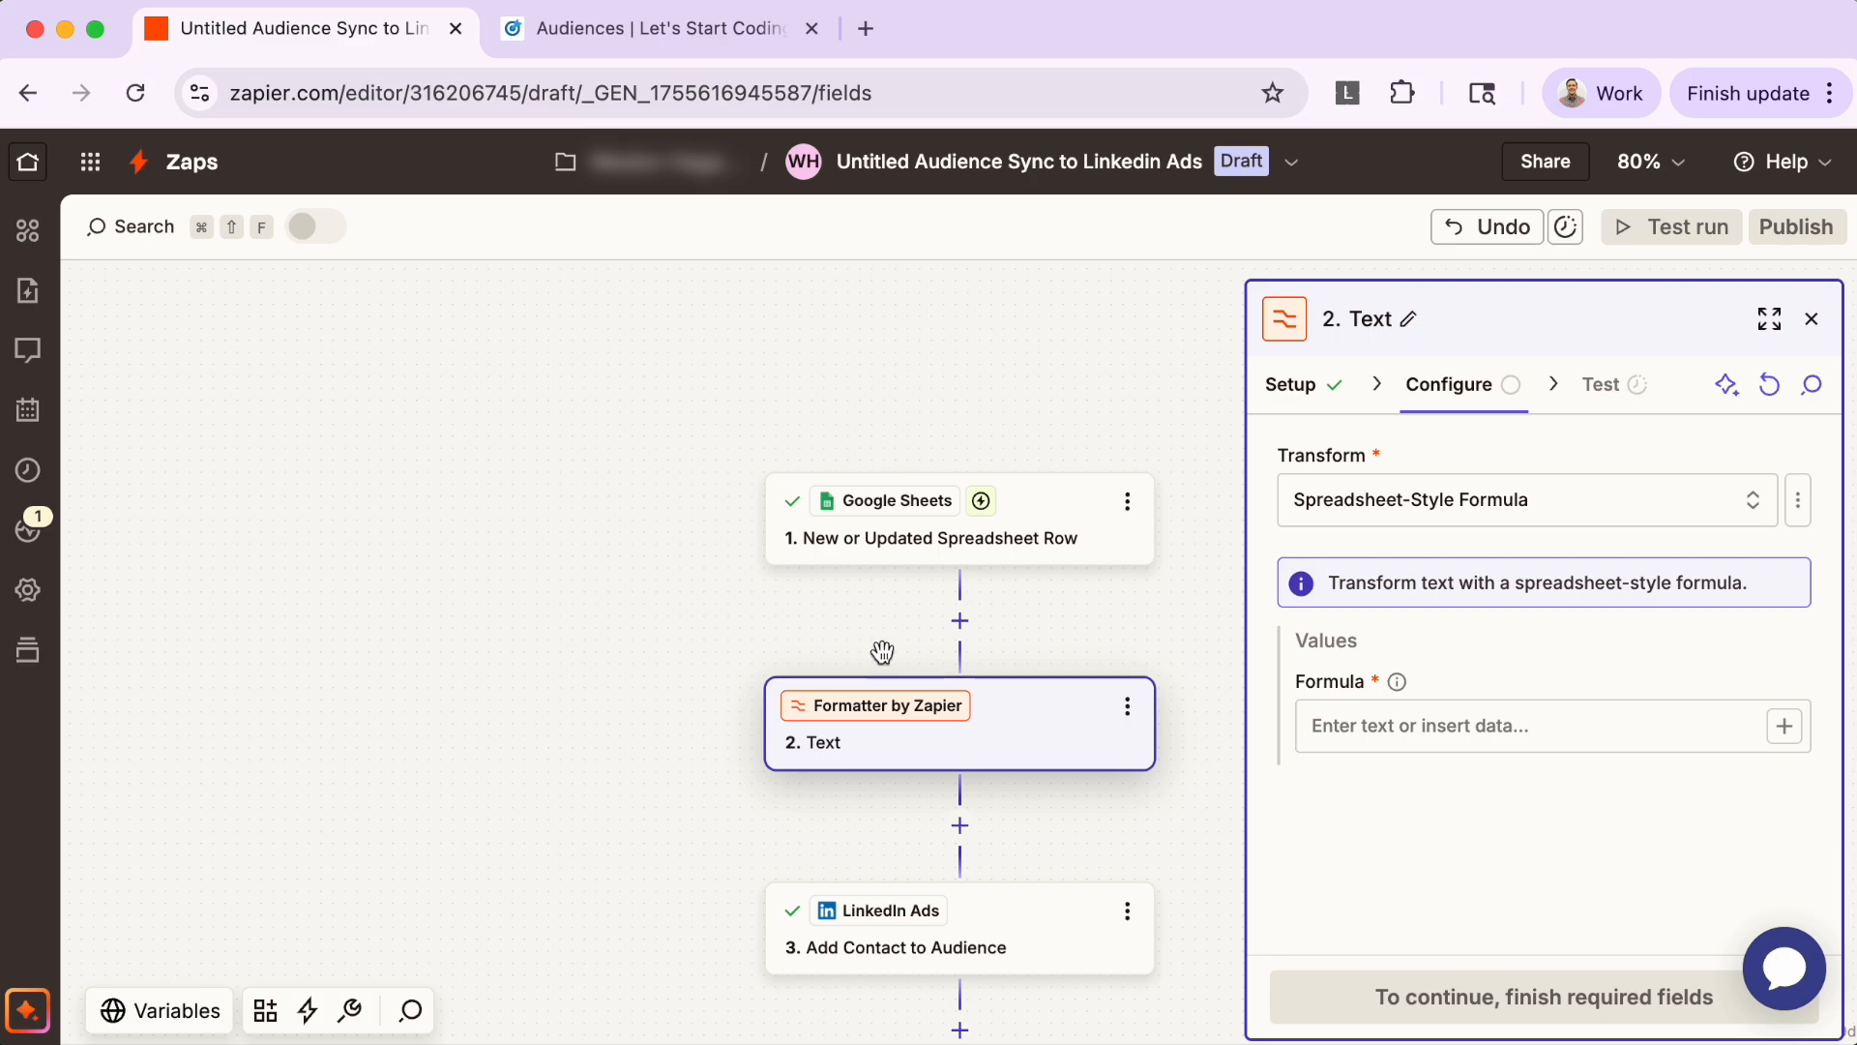
Step: Start the formula with If(not(isblank("email")),"email", inserting the Google Sheets email field for both values inside the quotation marks
left_click(1317, 749)
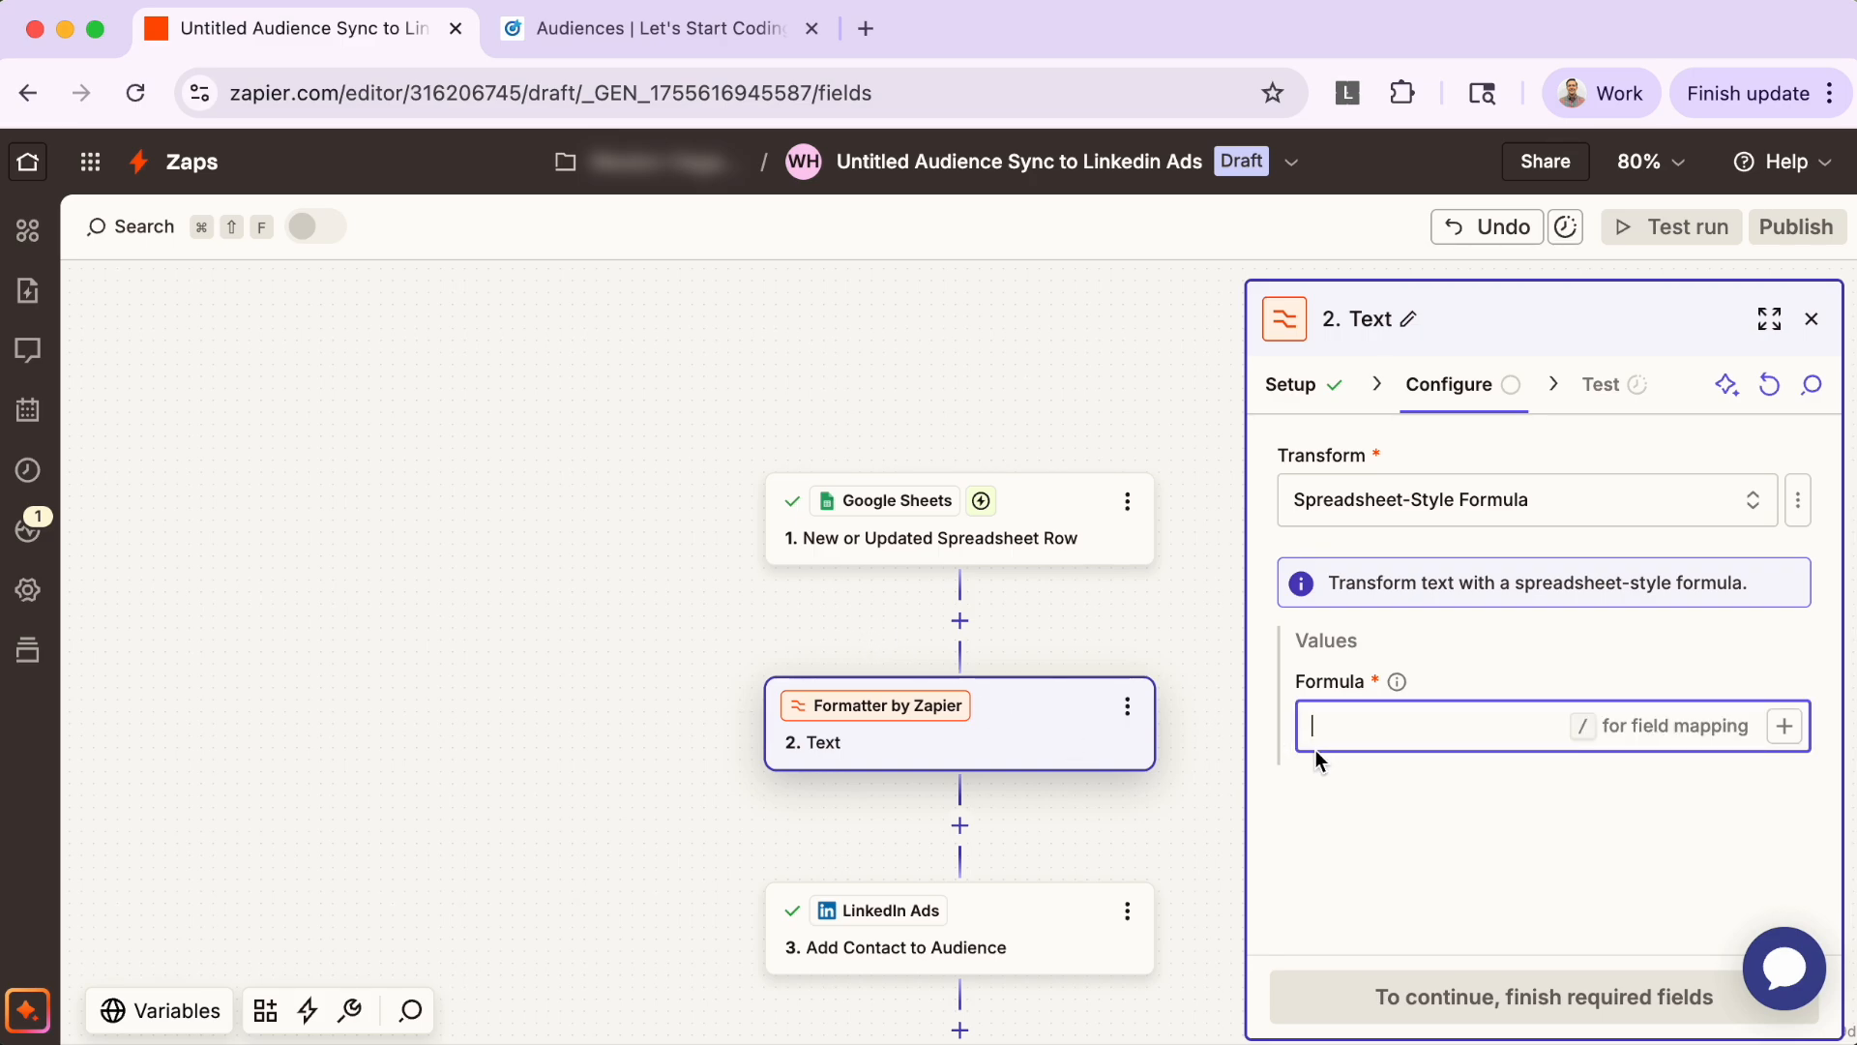
type("If(not(isblank(")
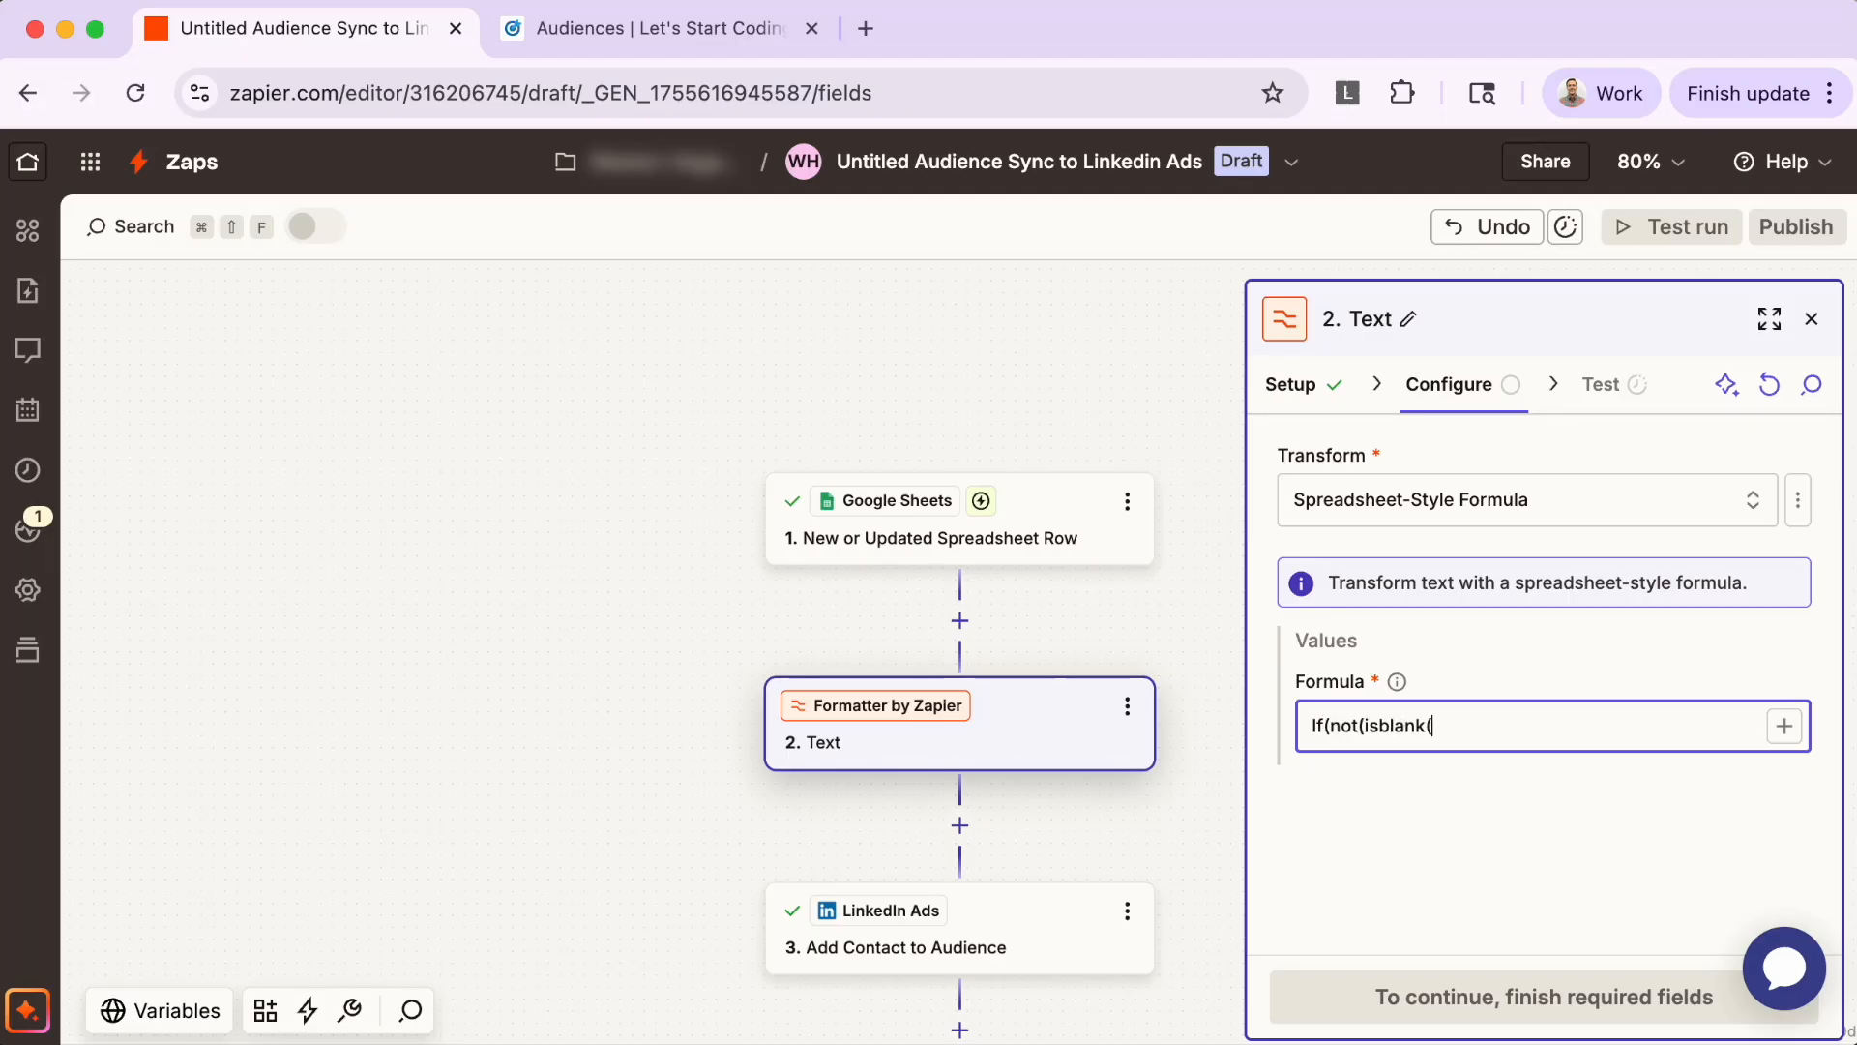
type("\"")
left_click(1784, 726)
type("email")
left_click(954, 597)
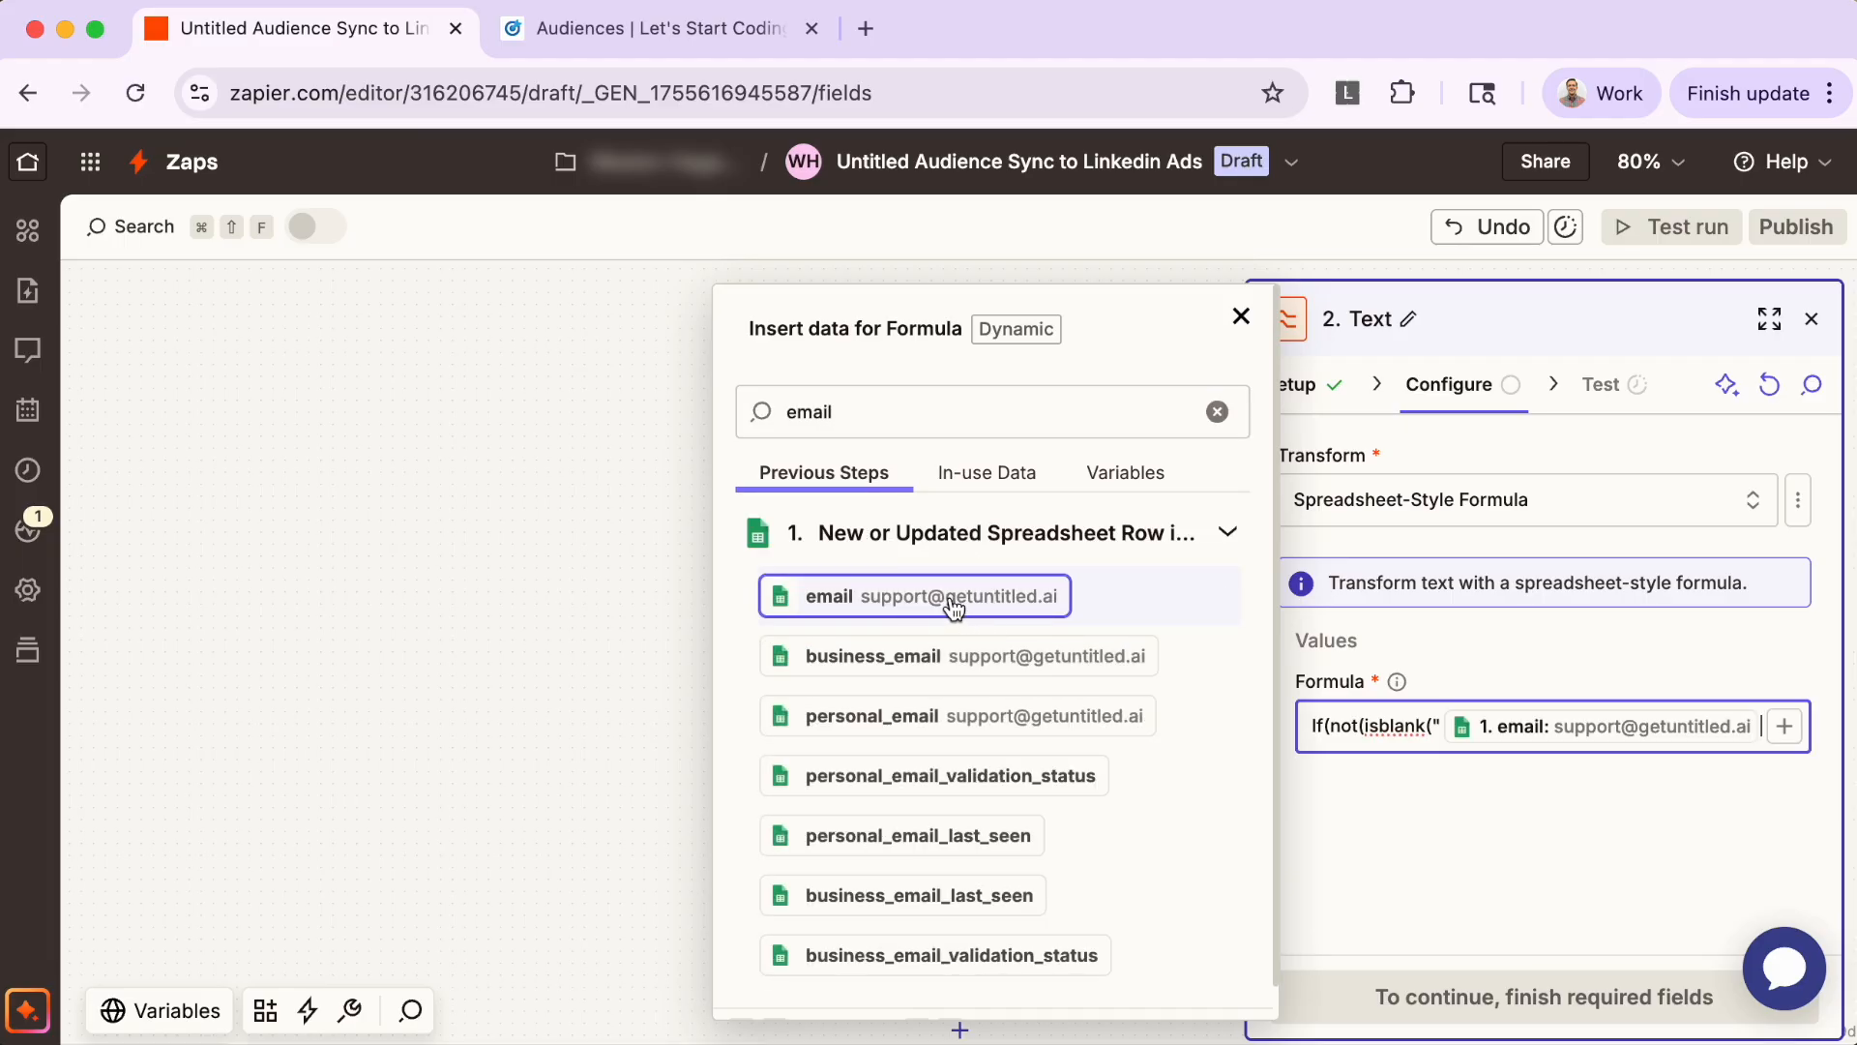
type("\")),\"")
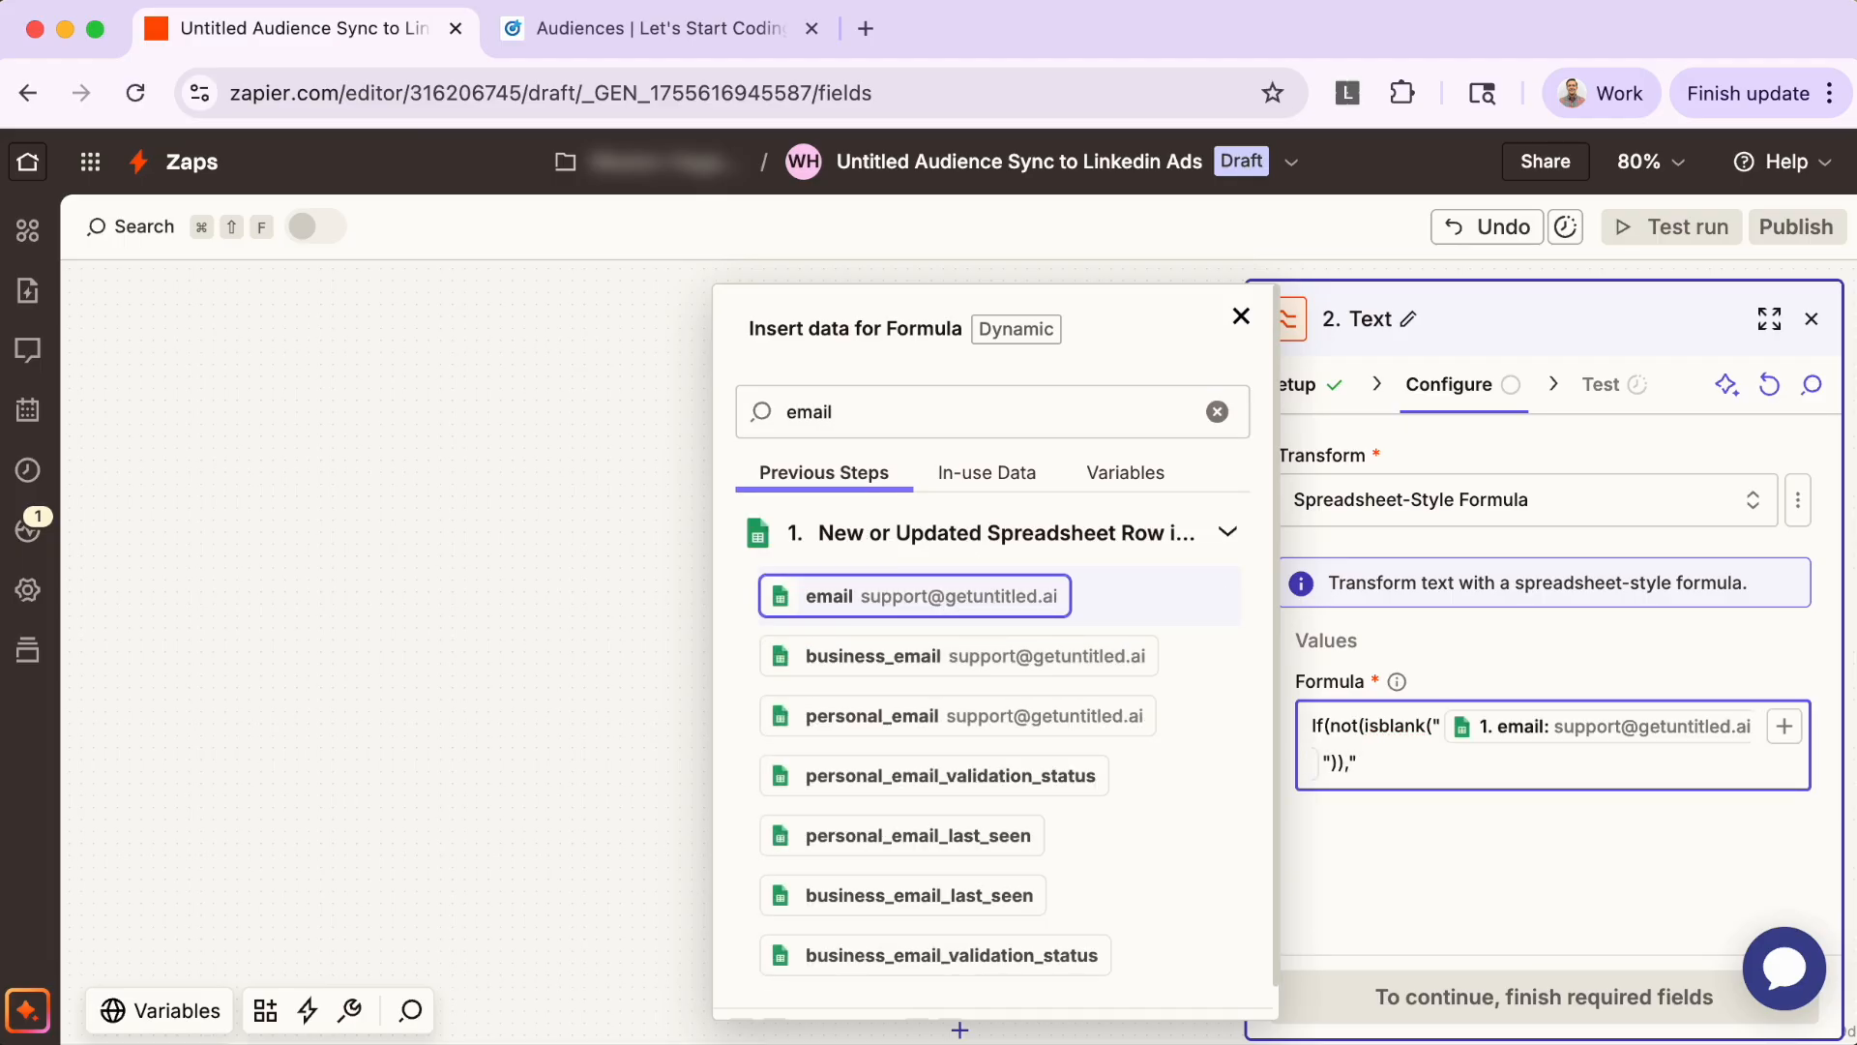
left_click(920, 613)
type("\"")
Step: Complete the formula with a nested IF(NOT(ISBLANK())) that returns the mapped personal_email field, falling back to the mapped business_email field
type(",IF")
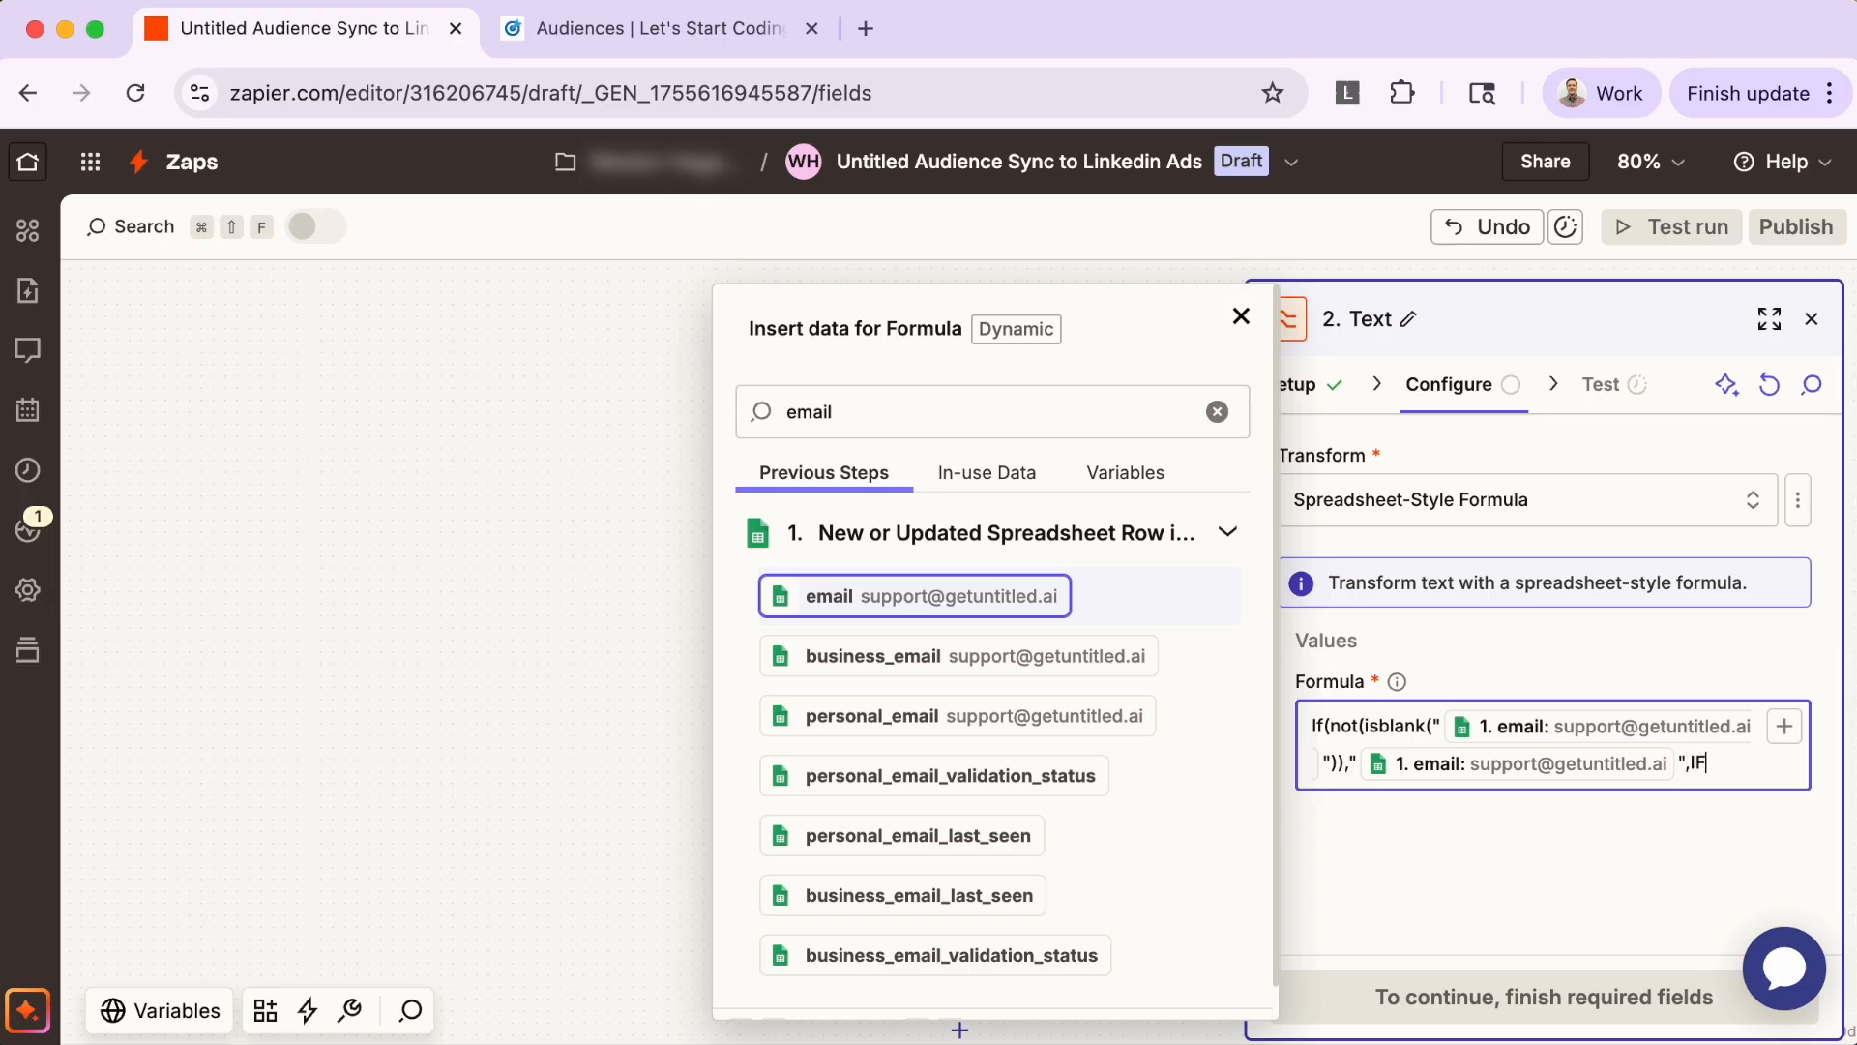
type("(NOT(ISBLANK")
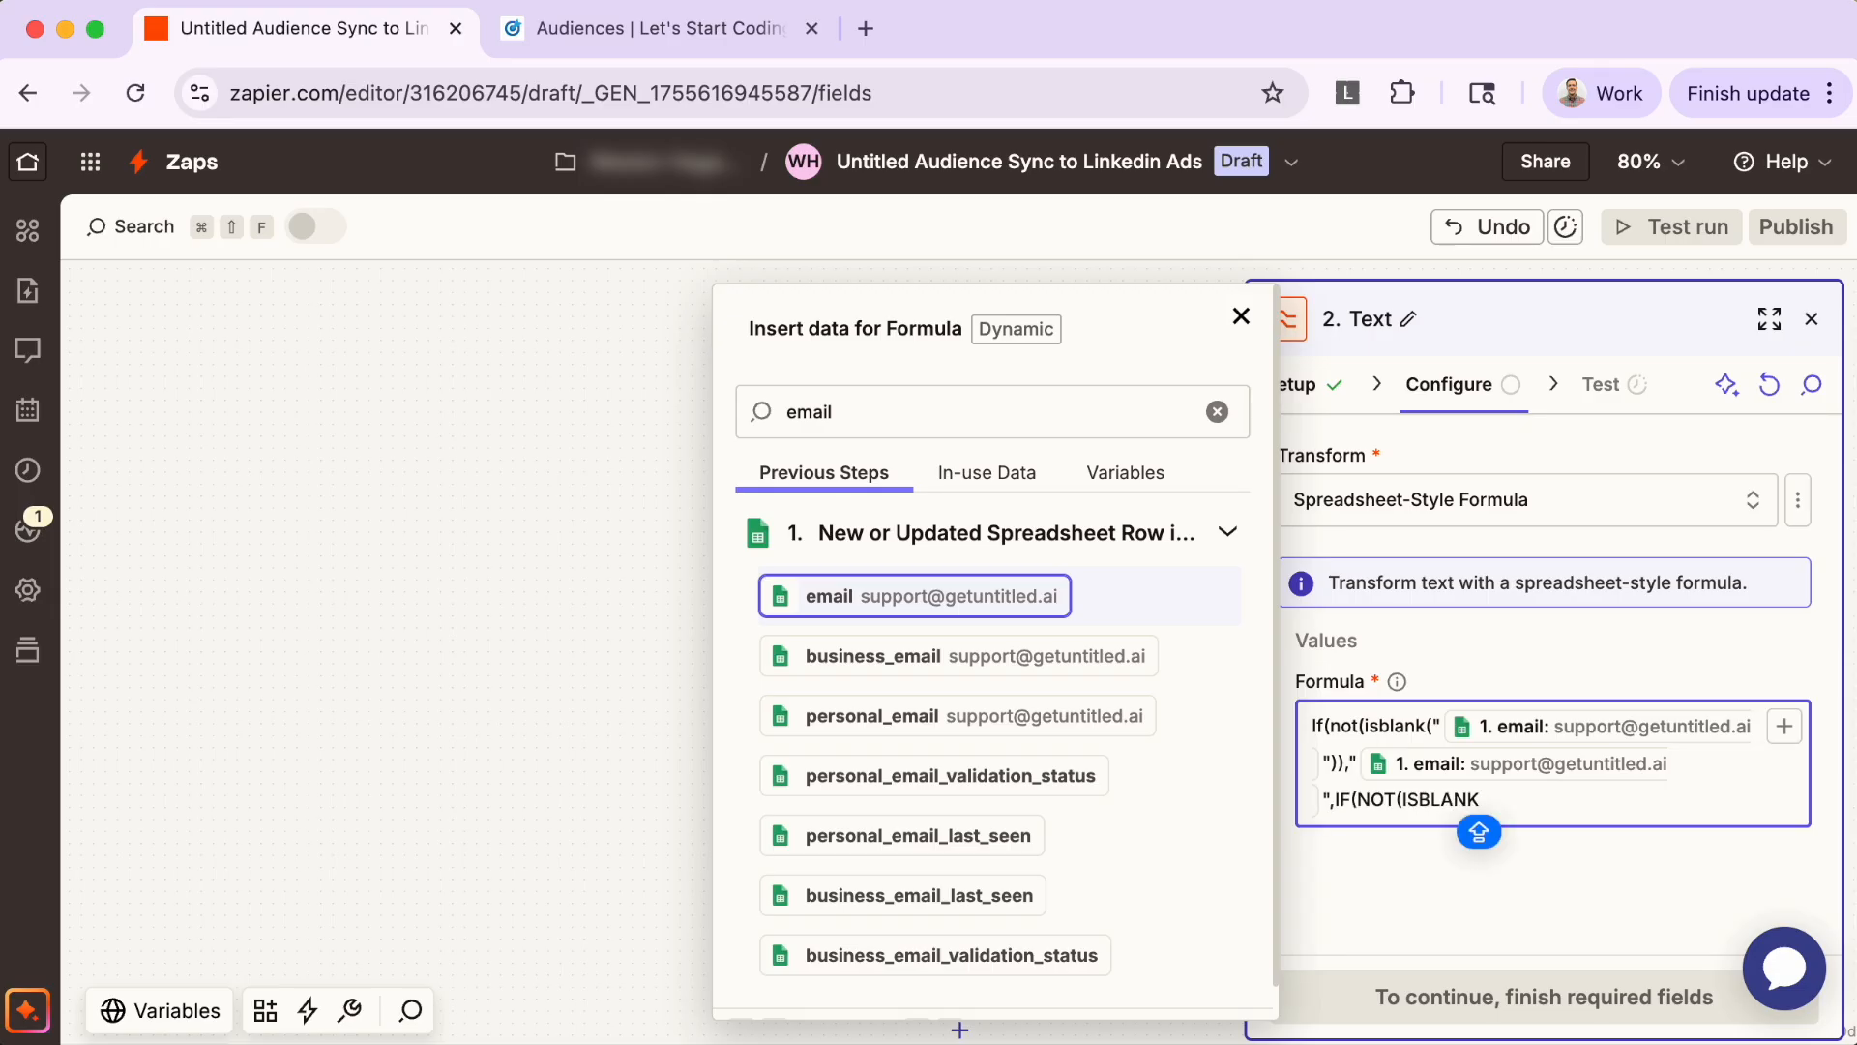
type("(\"")
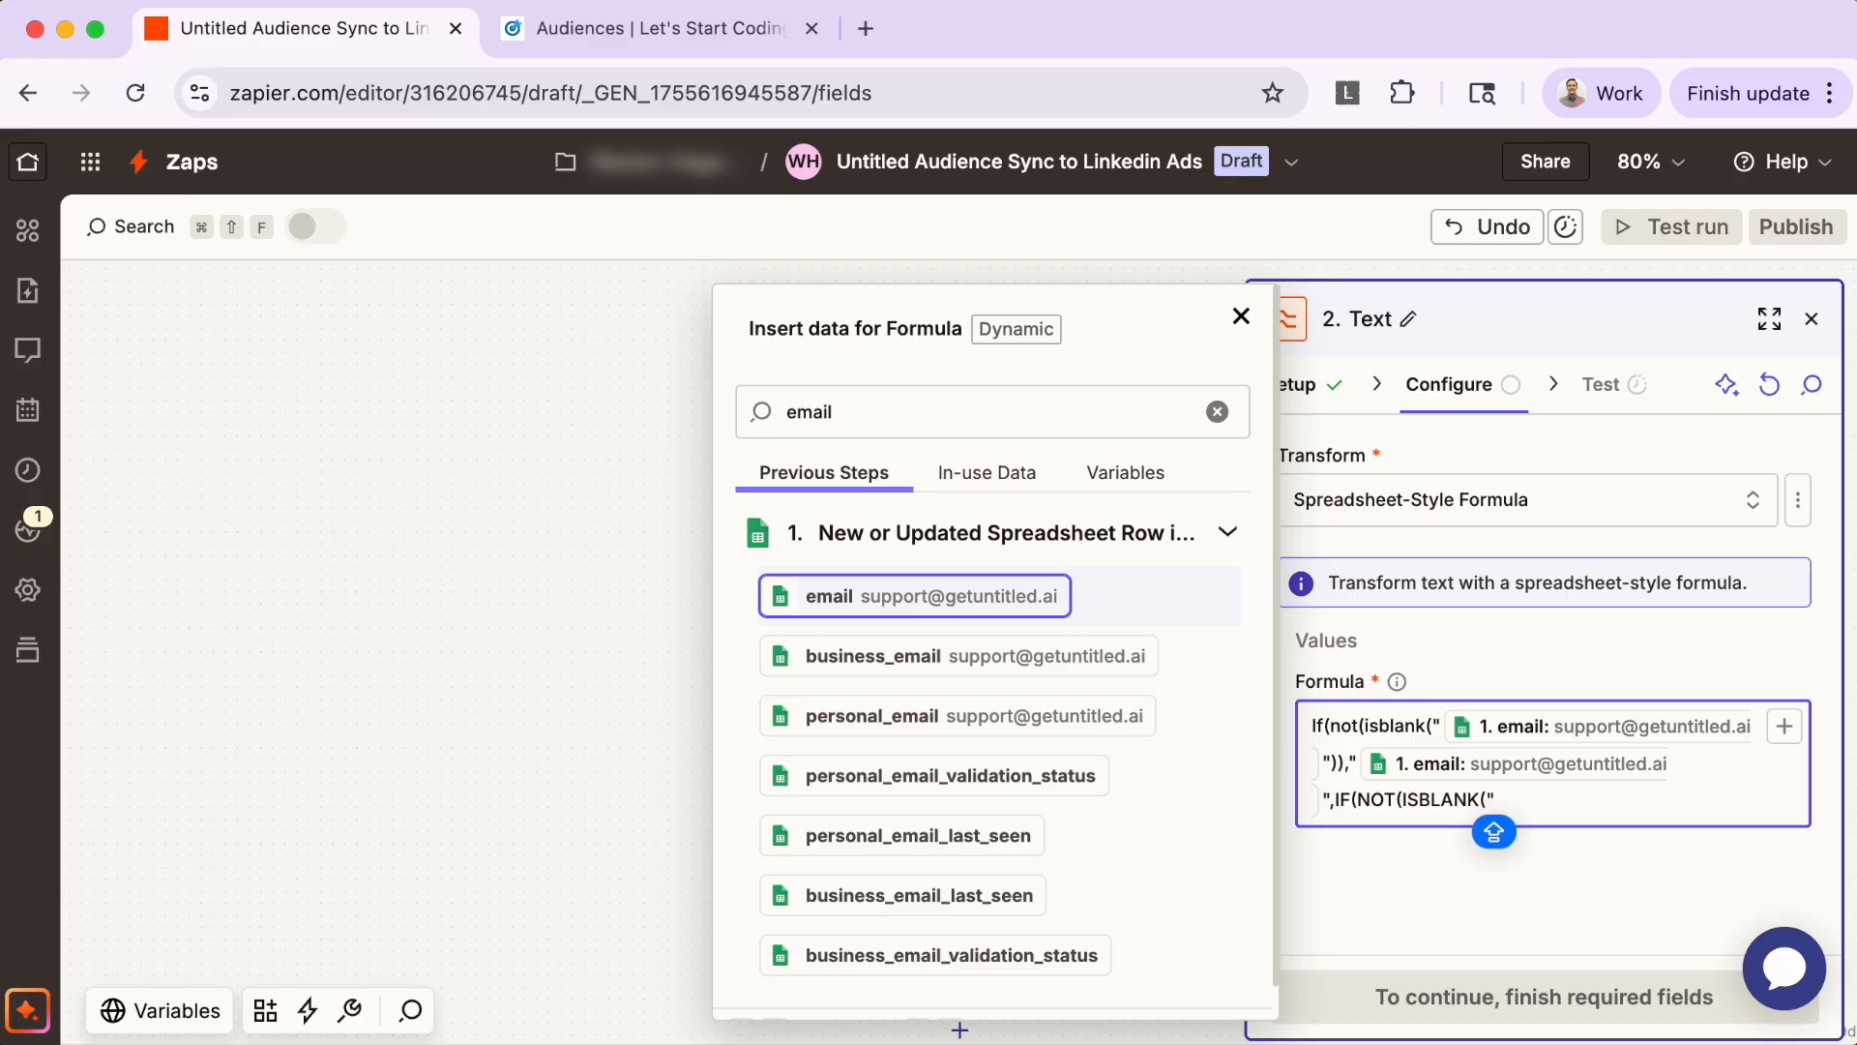
left_click(849, 715)
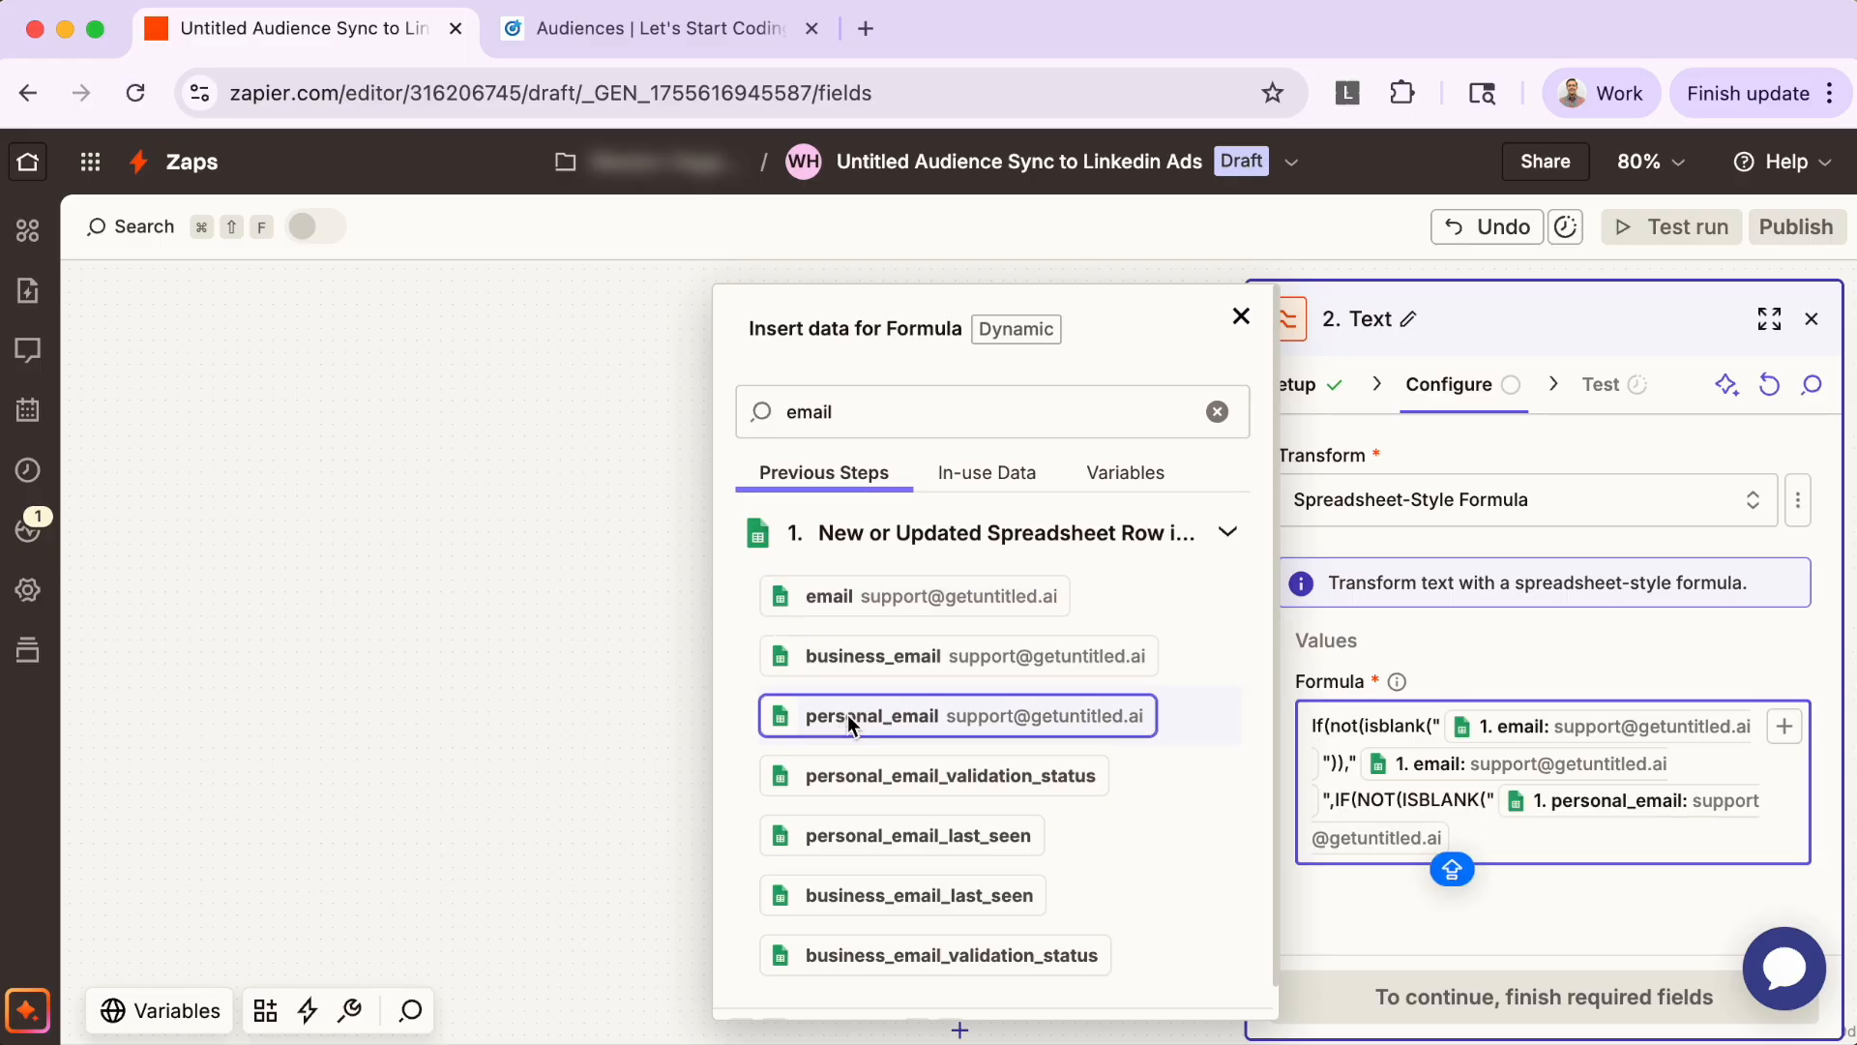
type("\")),\"")
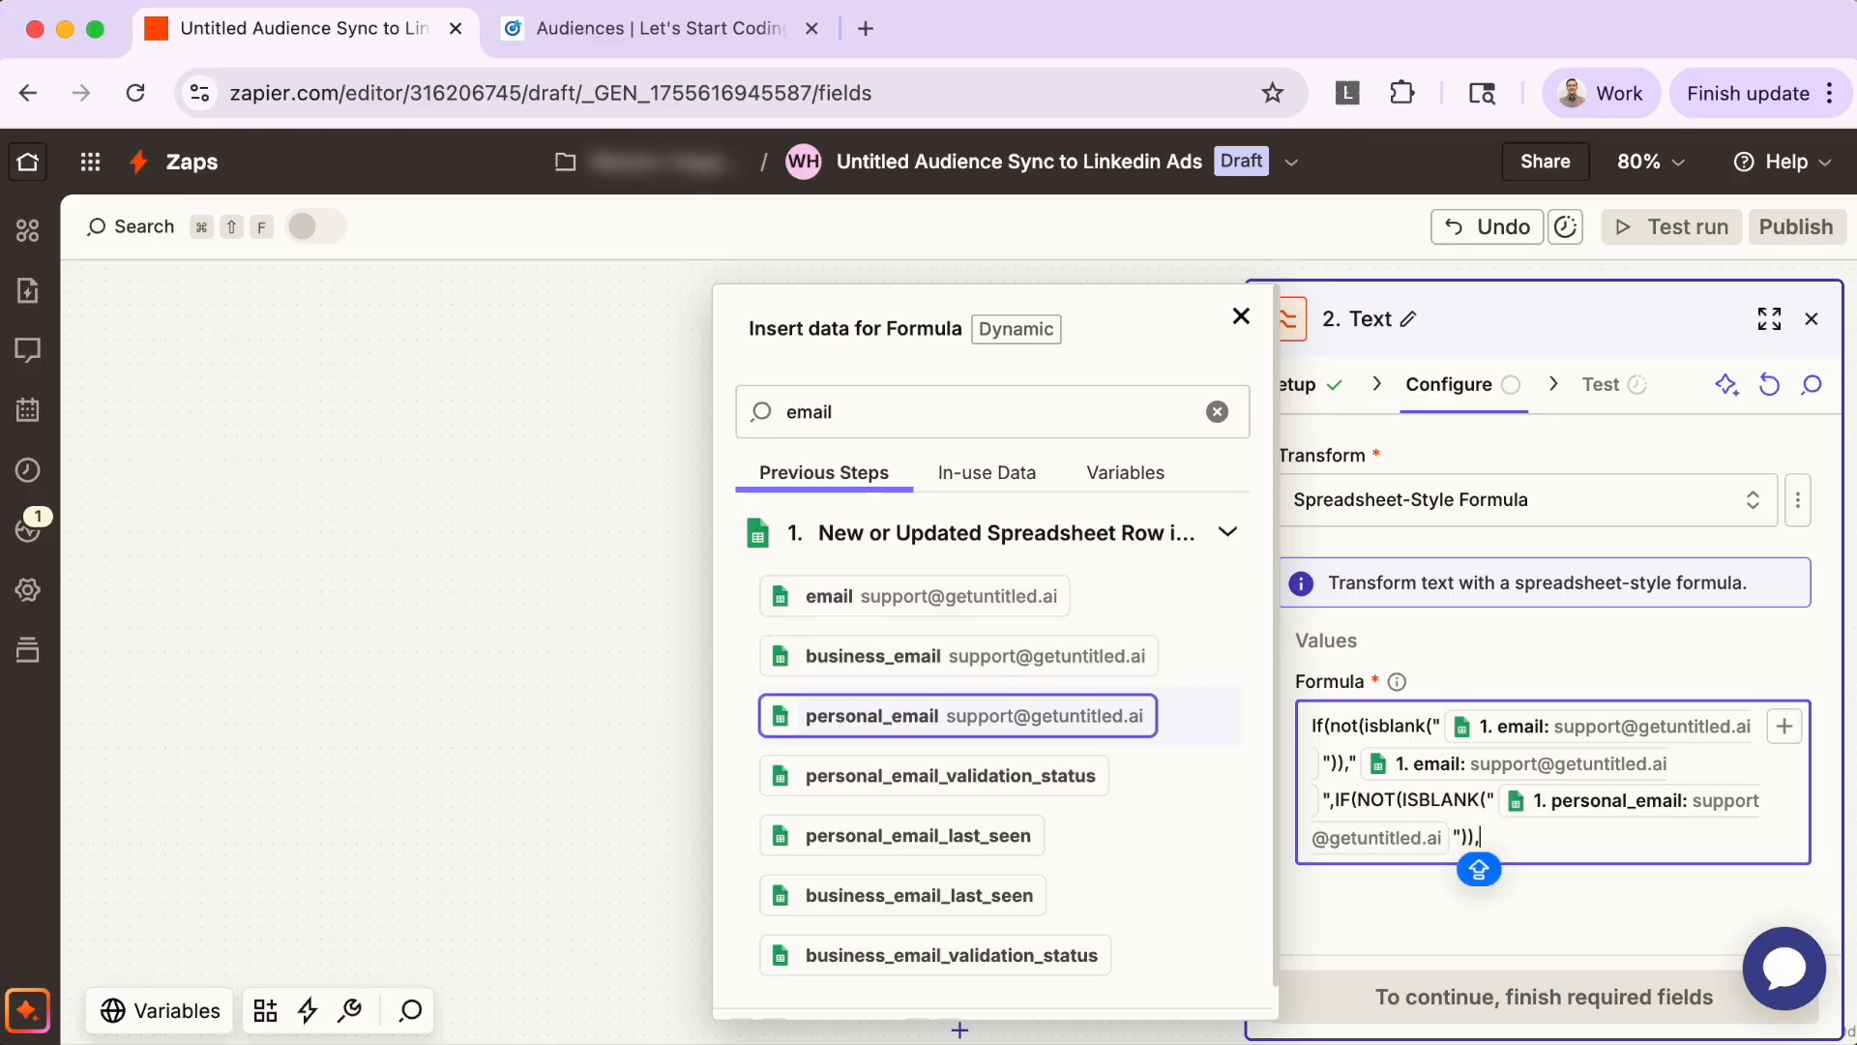
left_click(807, 715)
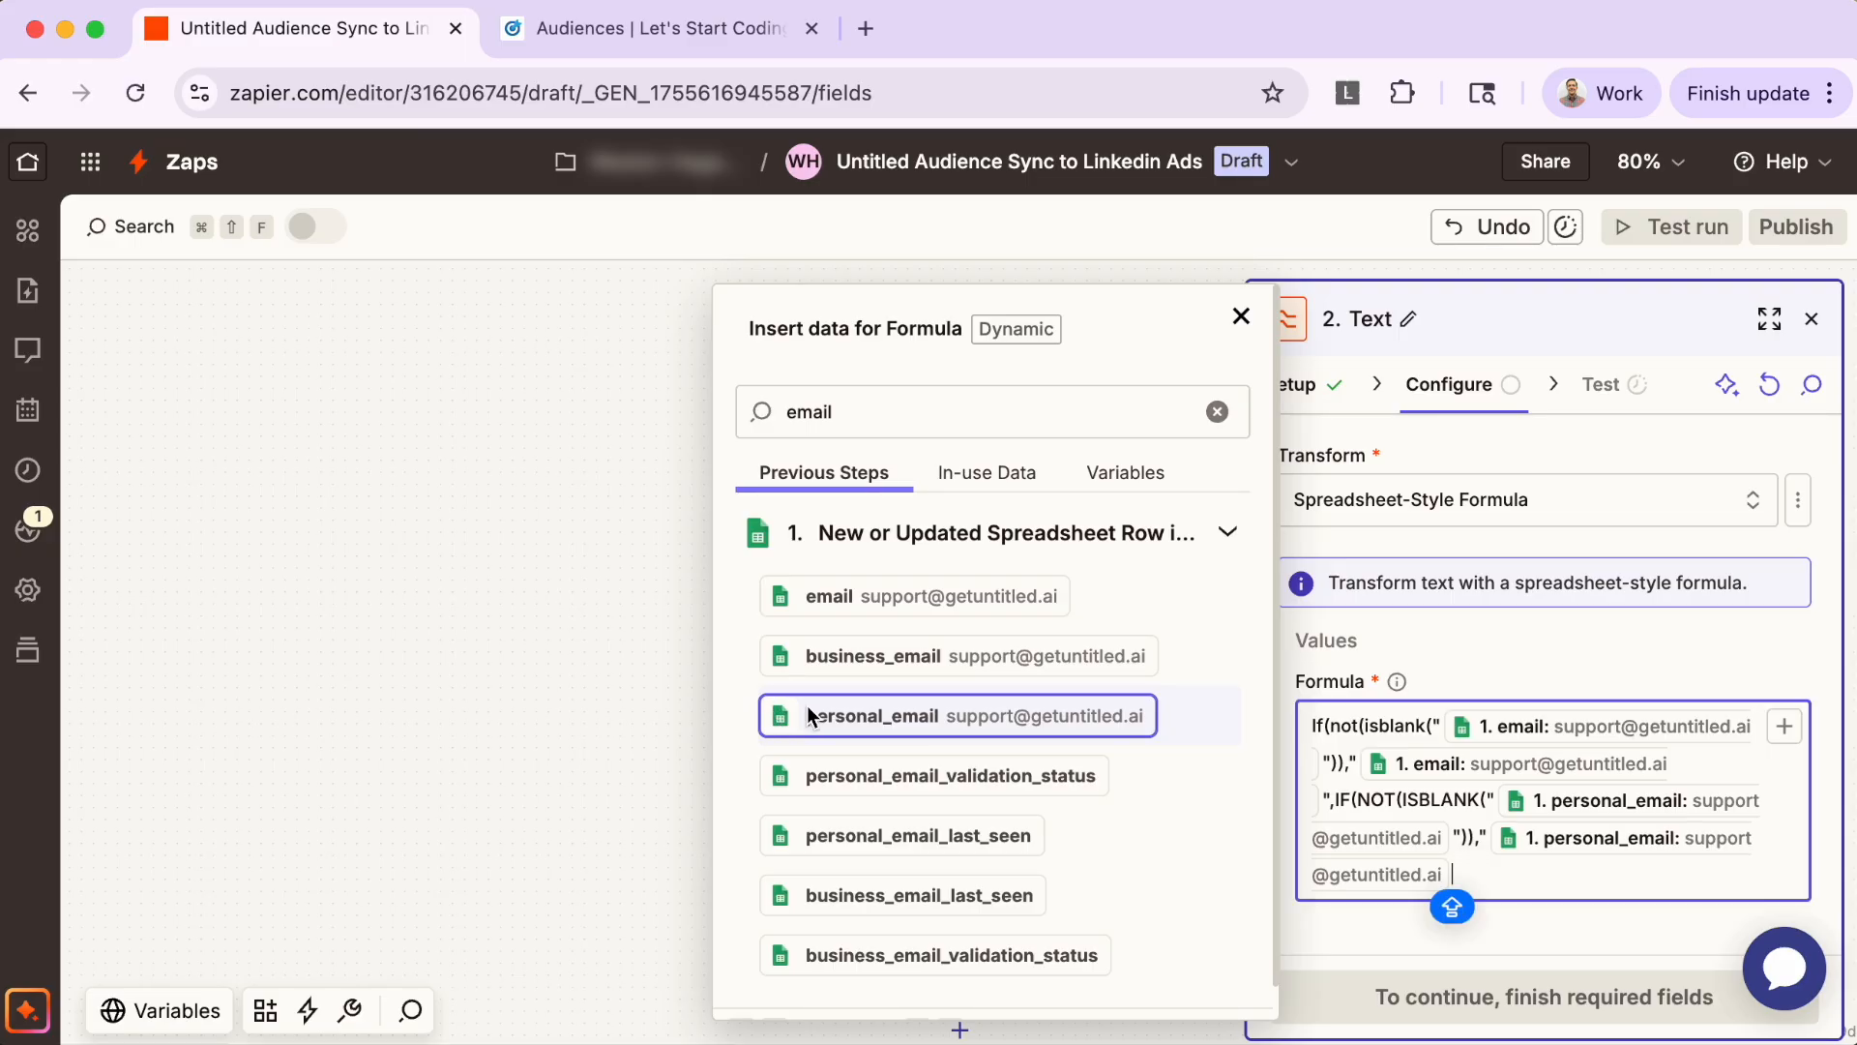
type("\",\" 1. business_email: support@")
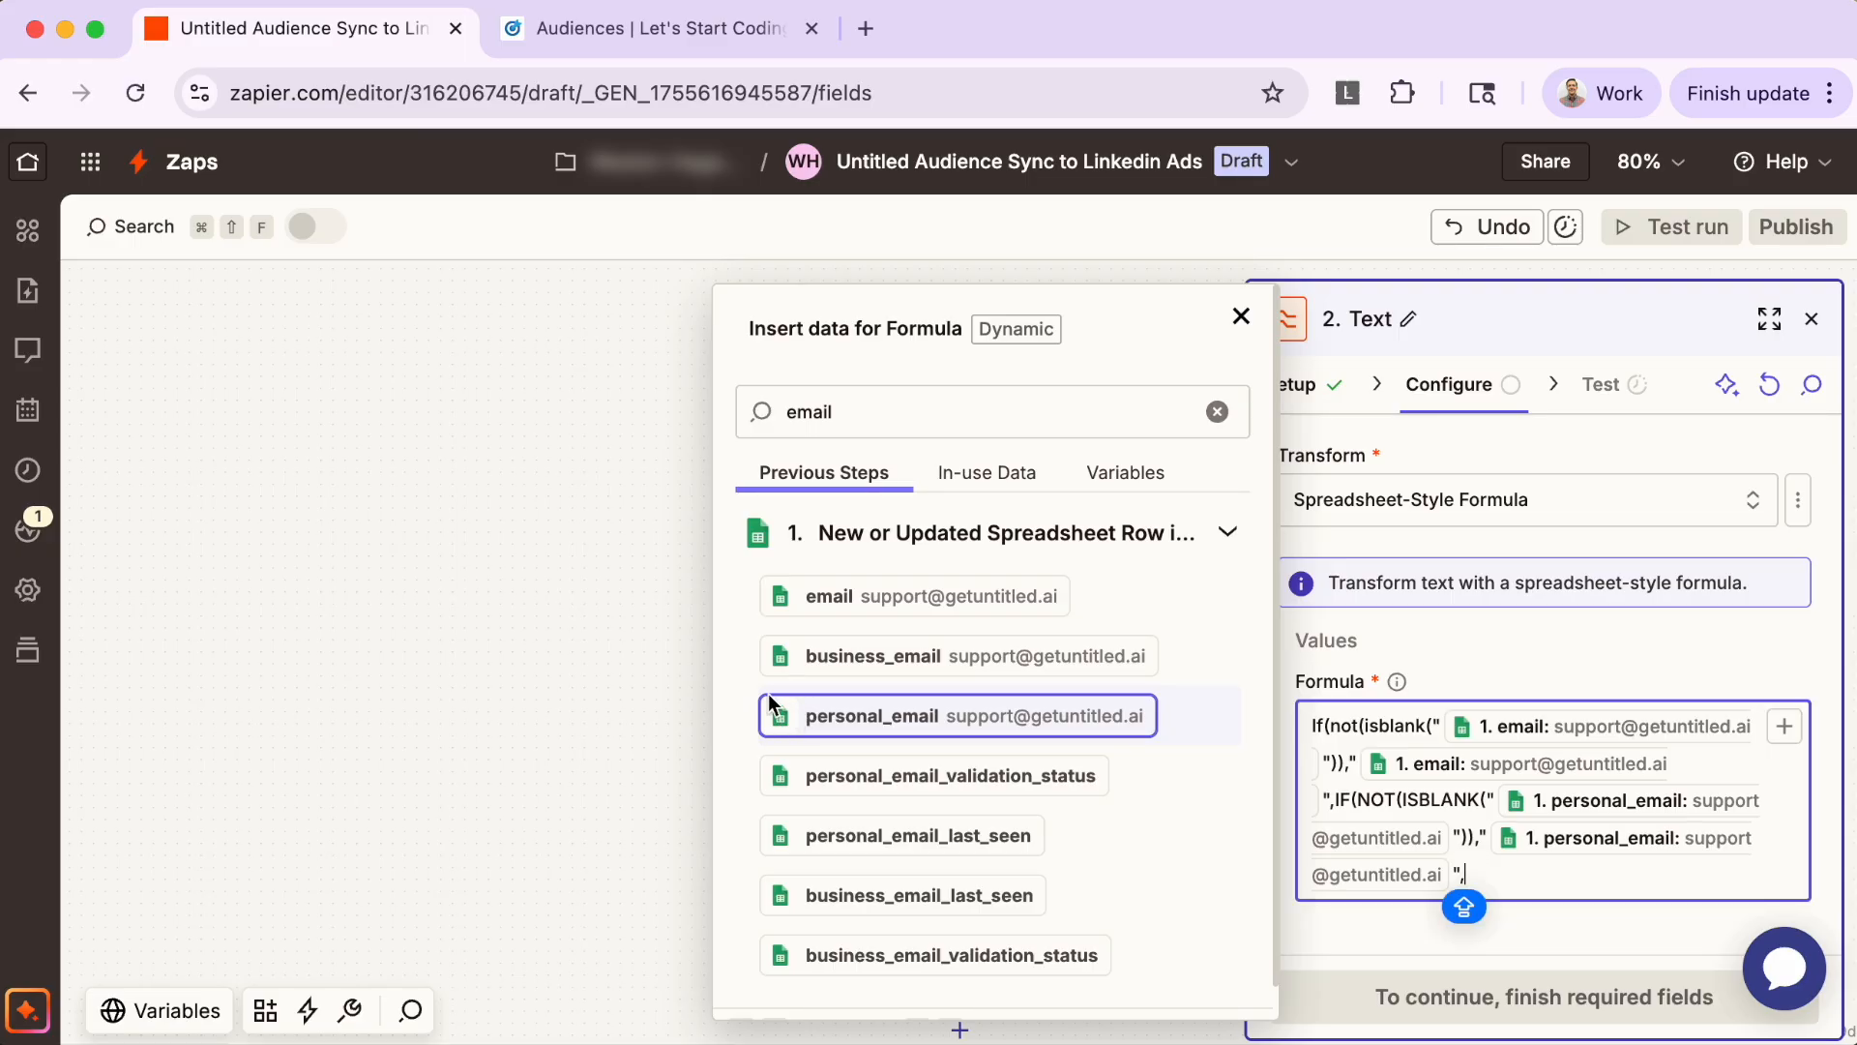
left_click(815, 657)
type("\"))")
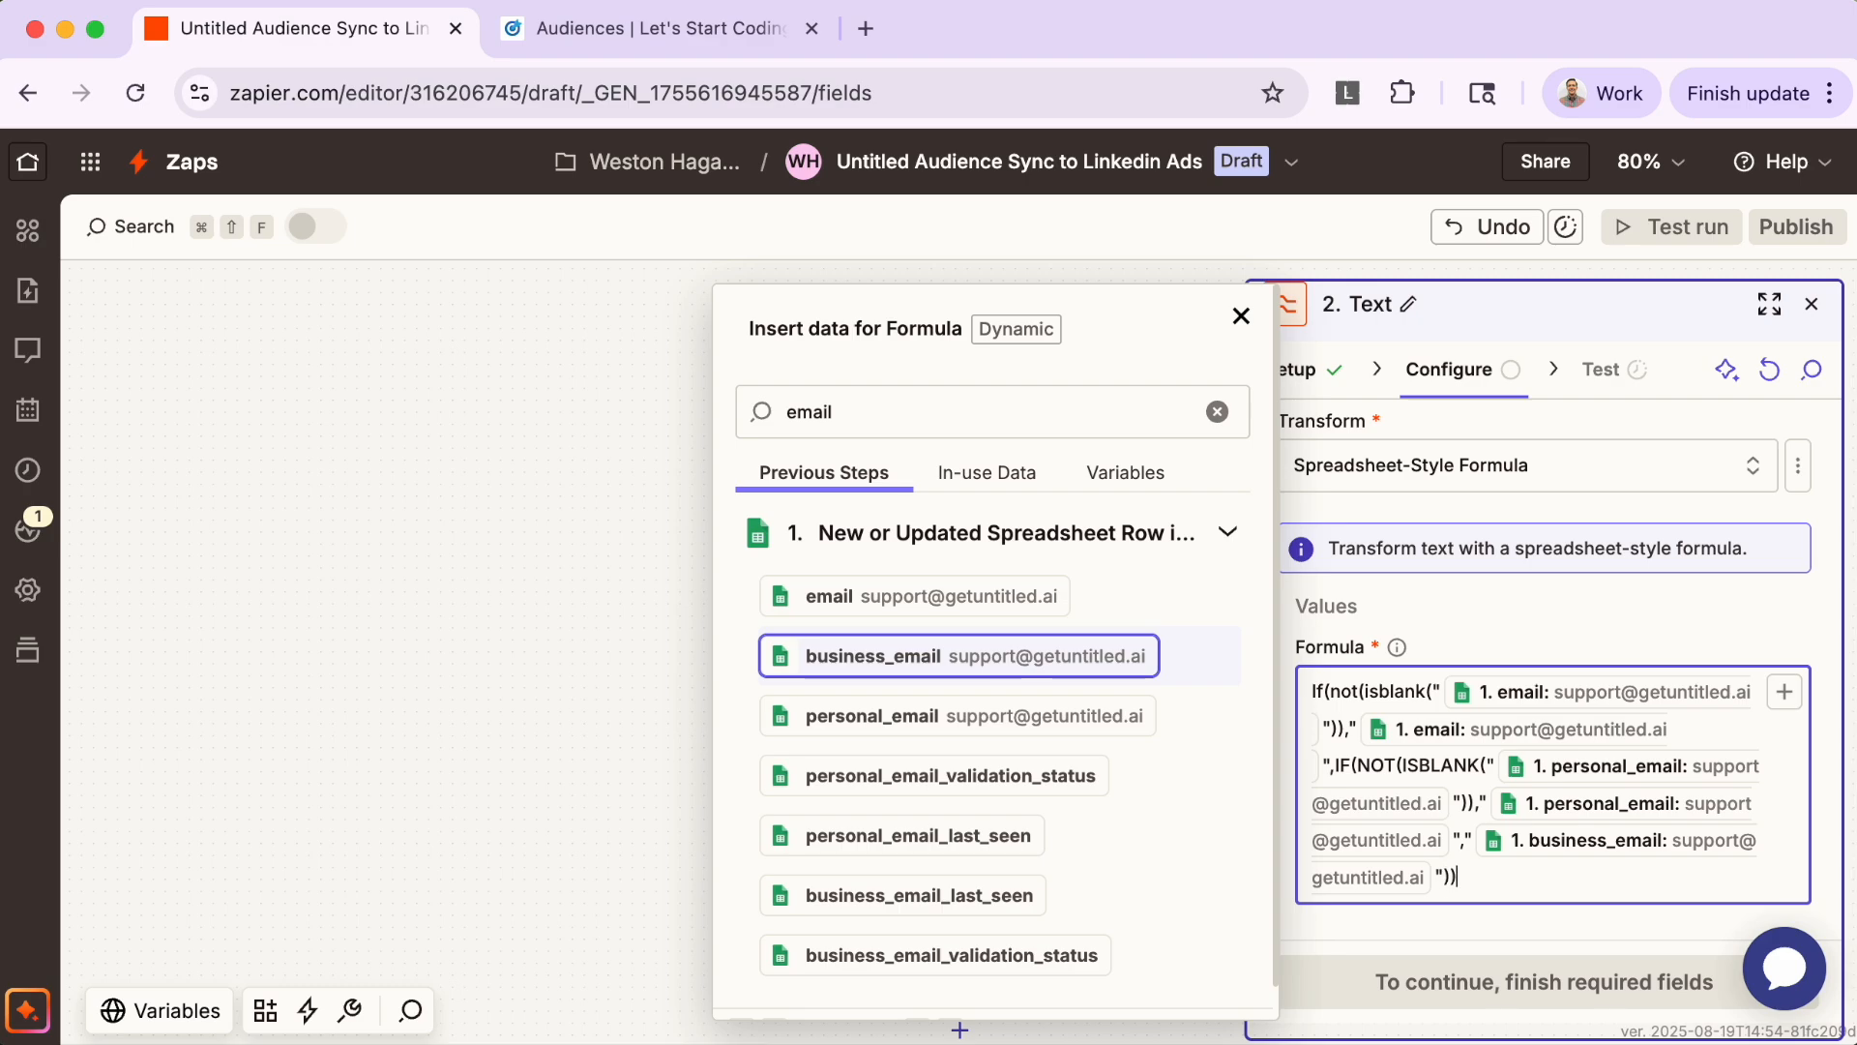
left_click(1536, 921)
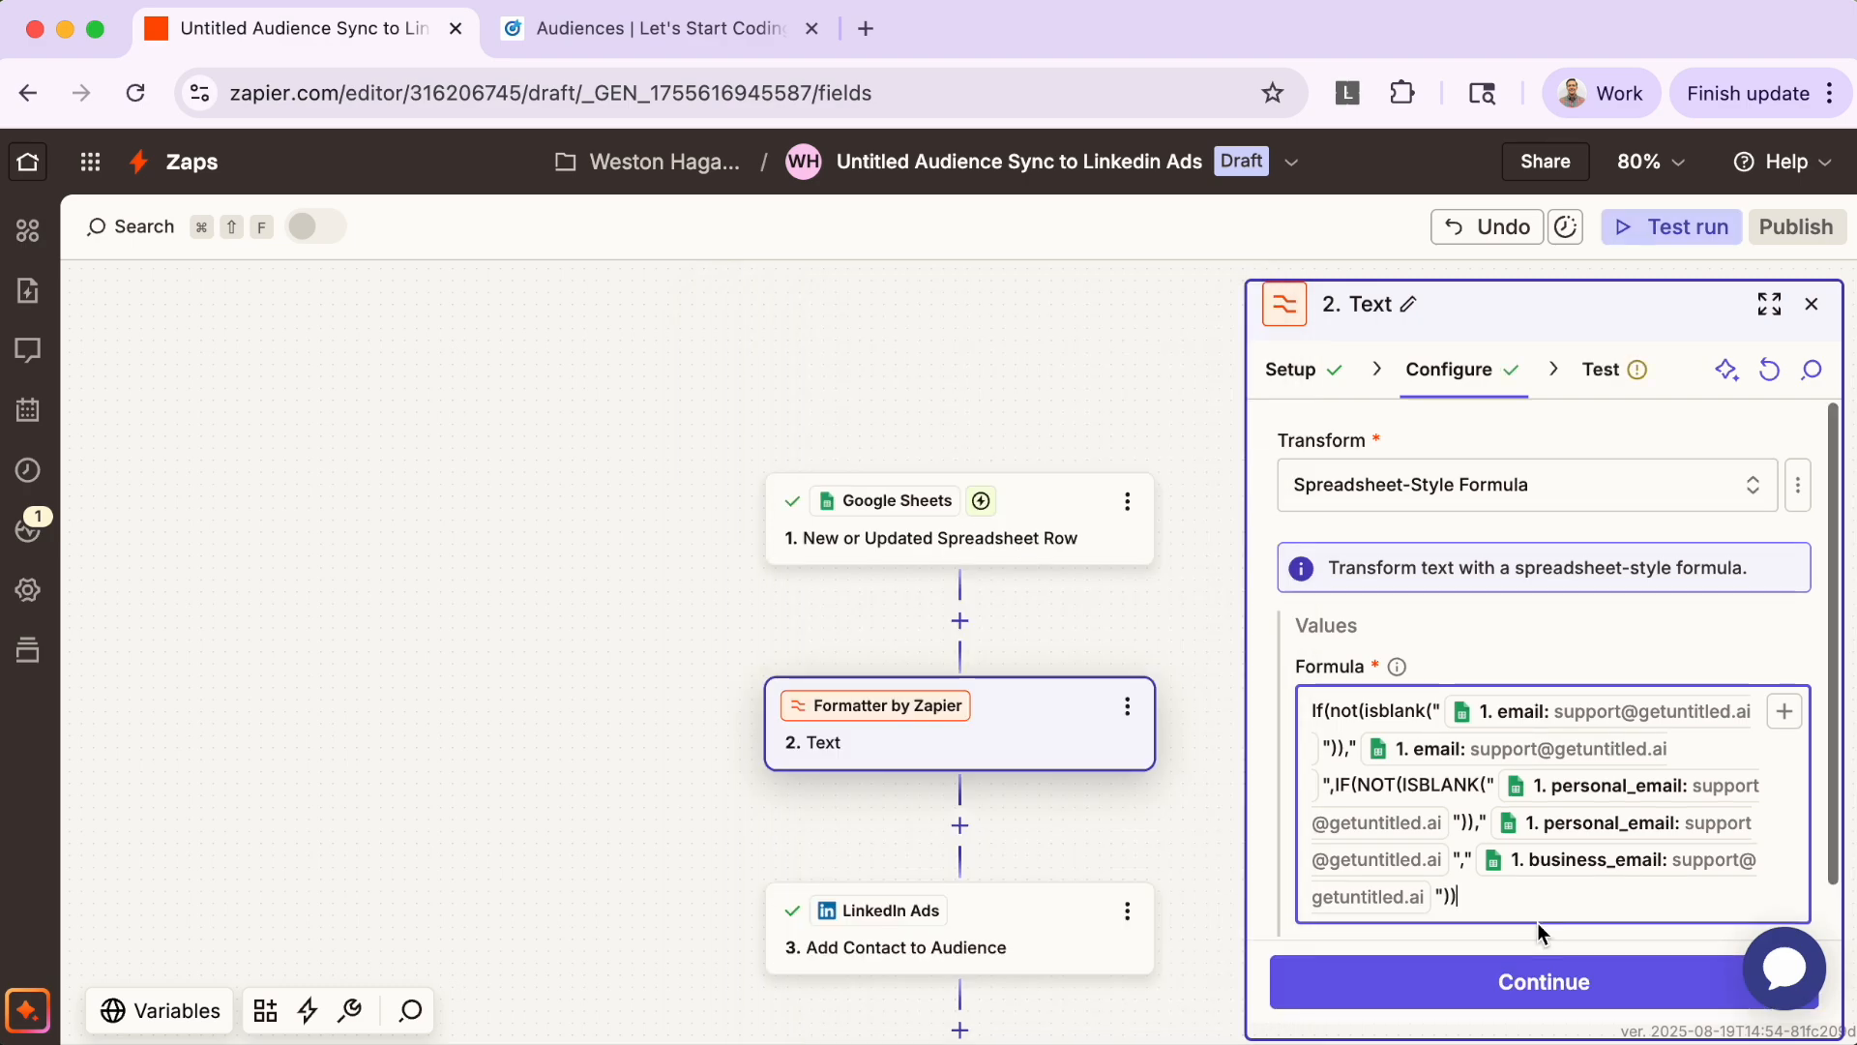
Step: Test the Formatter step and proceed to the LinkedIn Ads step
left_click(1578, 988)
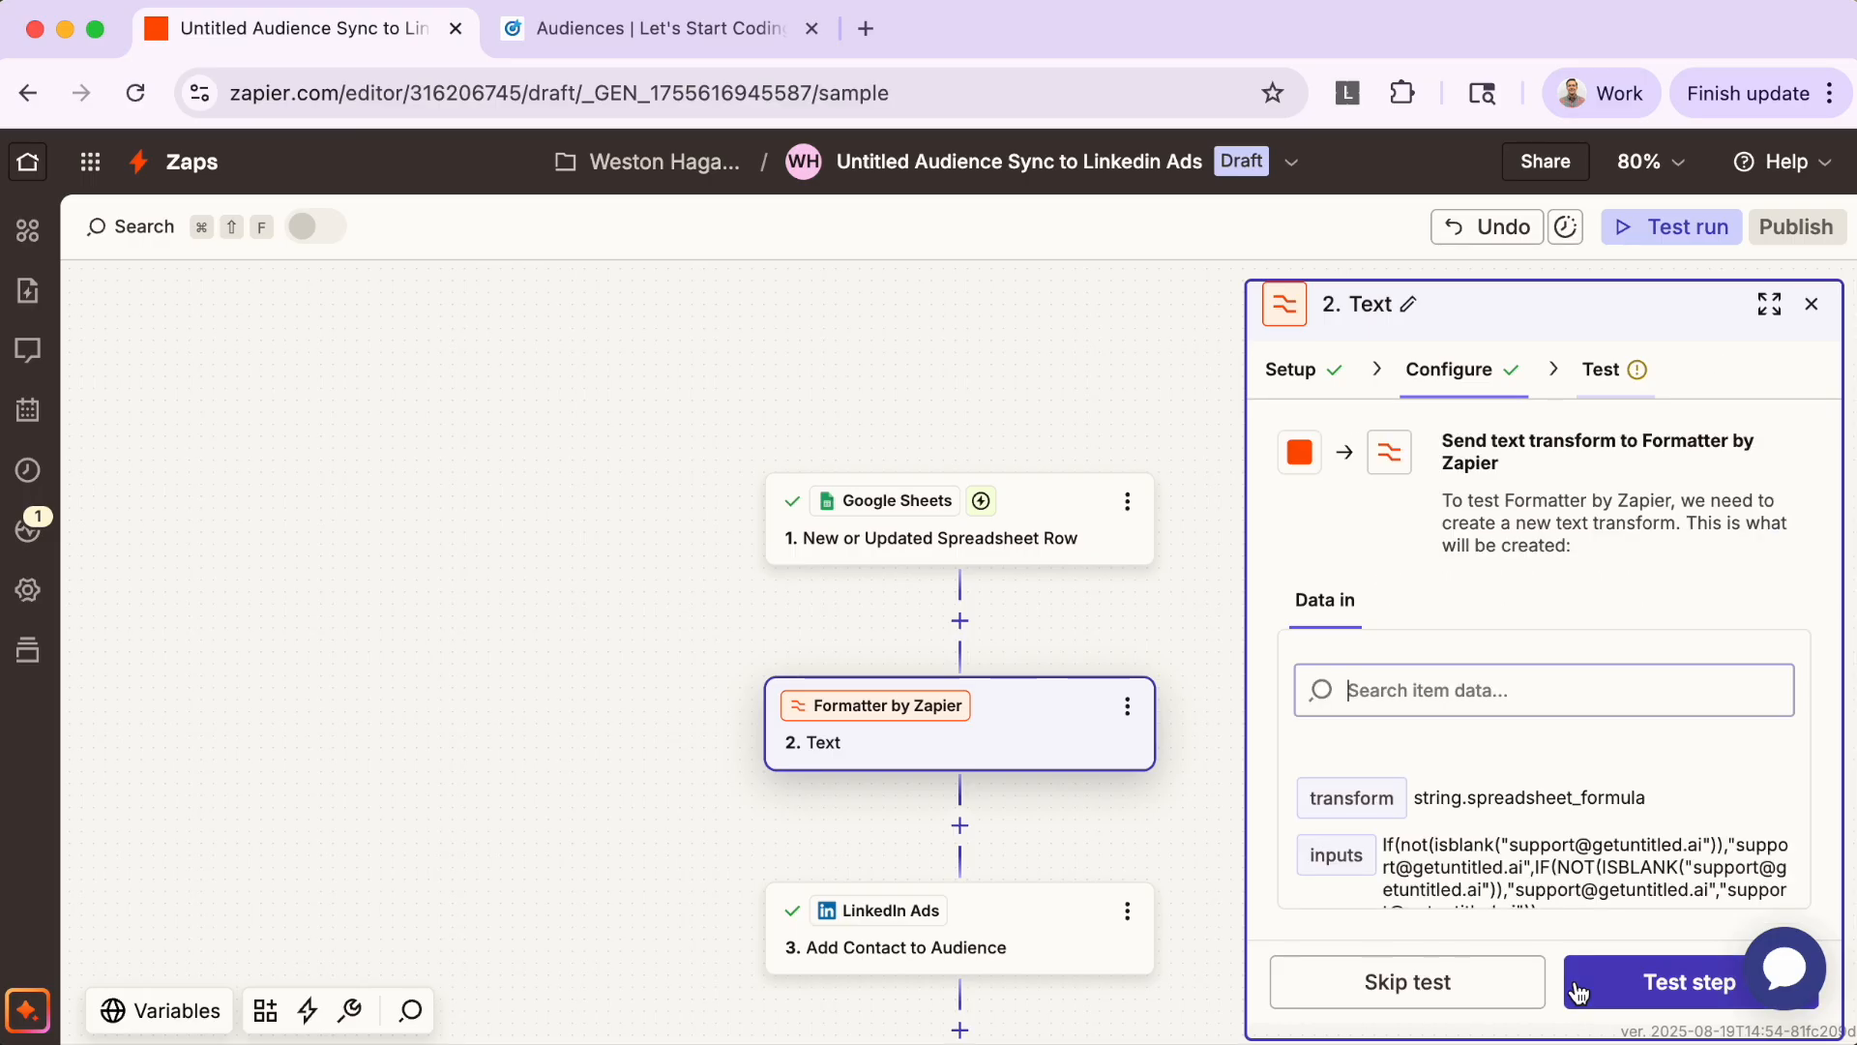
left_click(1622, 972)
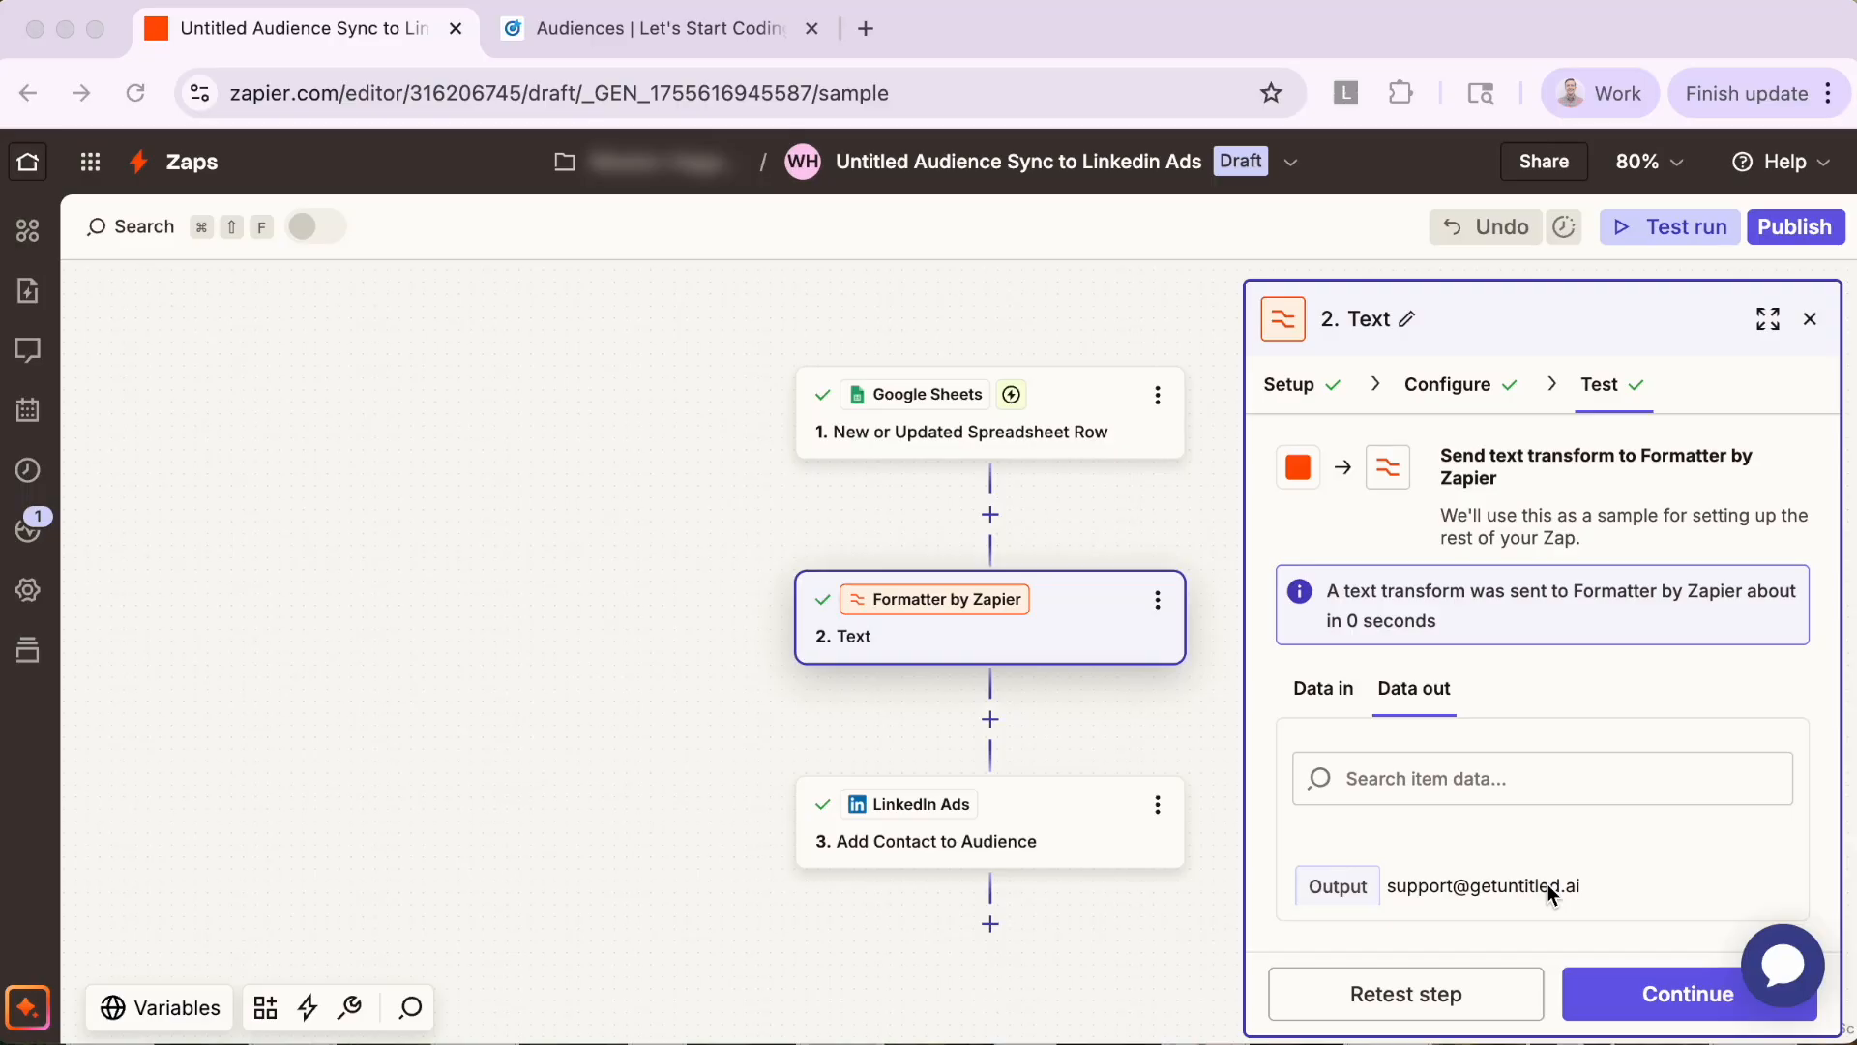
left_click(1596, 994)
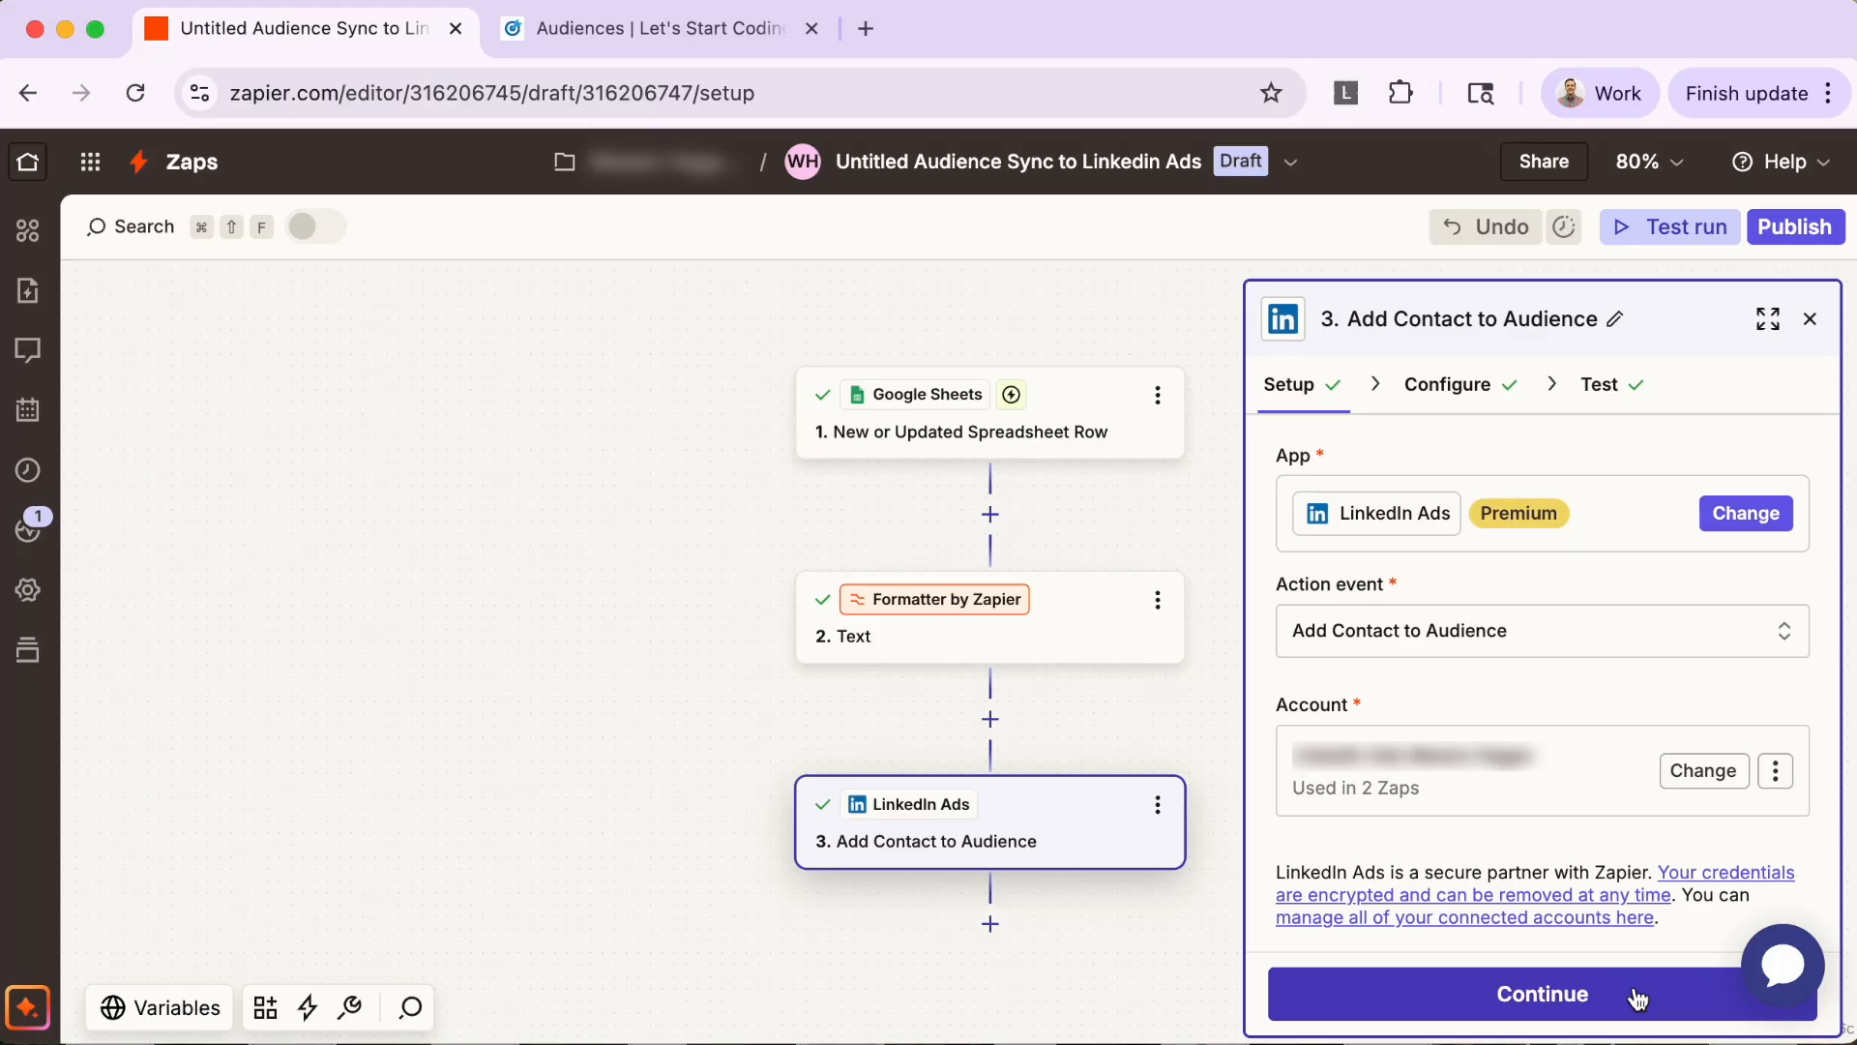
Step: Map the LinkedIn Ads step's Email Address to the Output of the Formatter step
left_click(1638, 999)
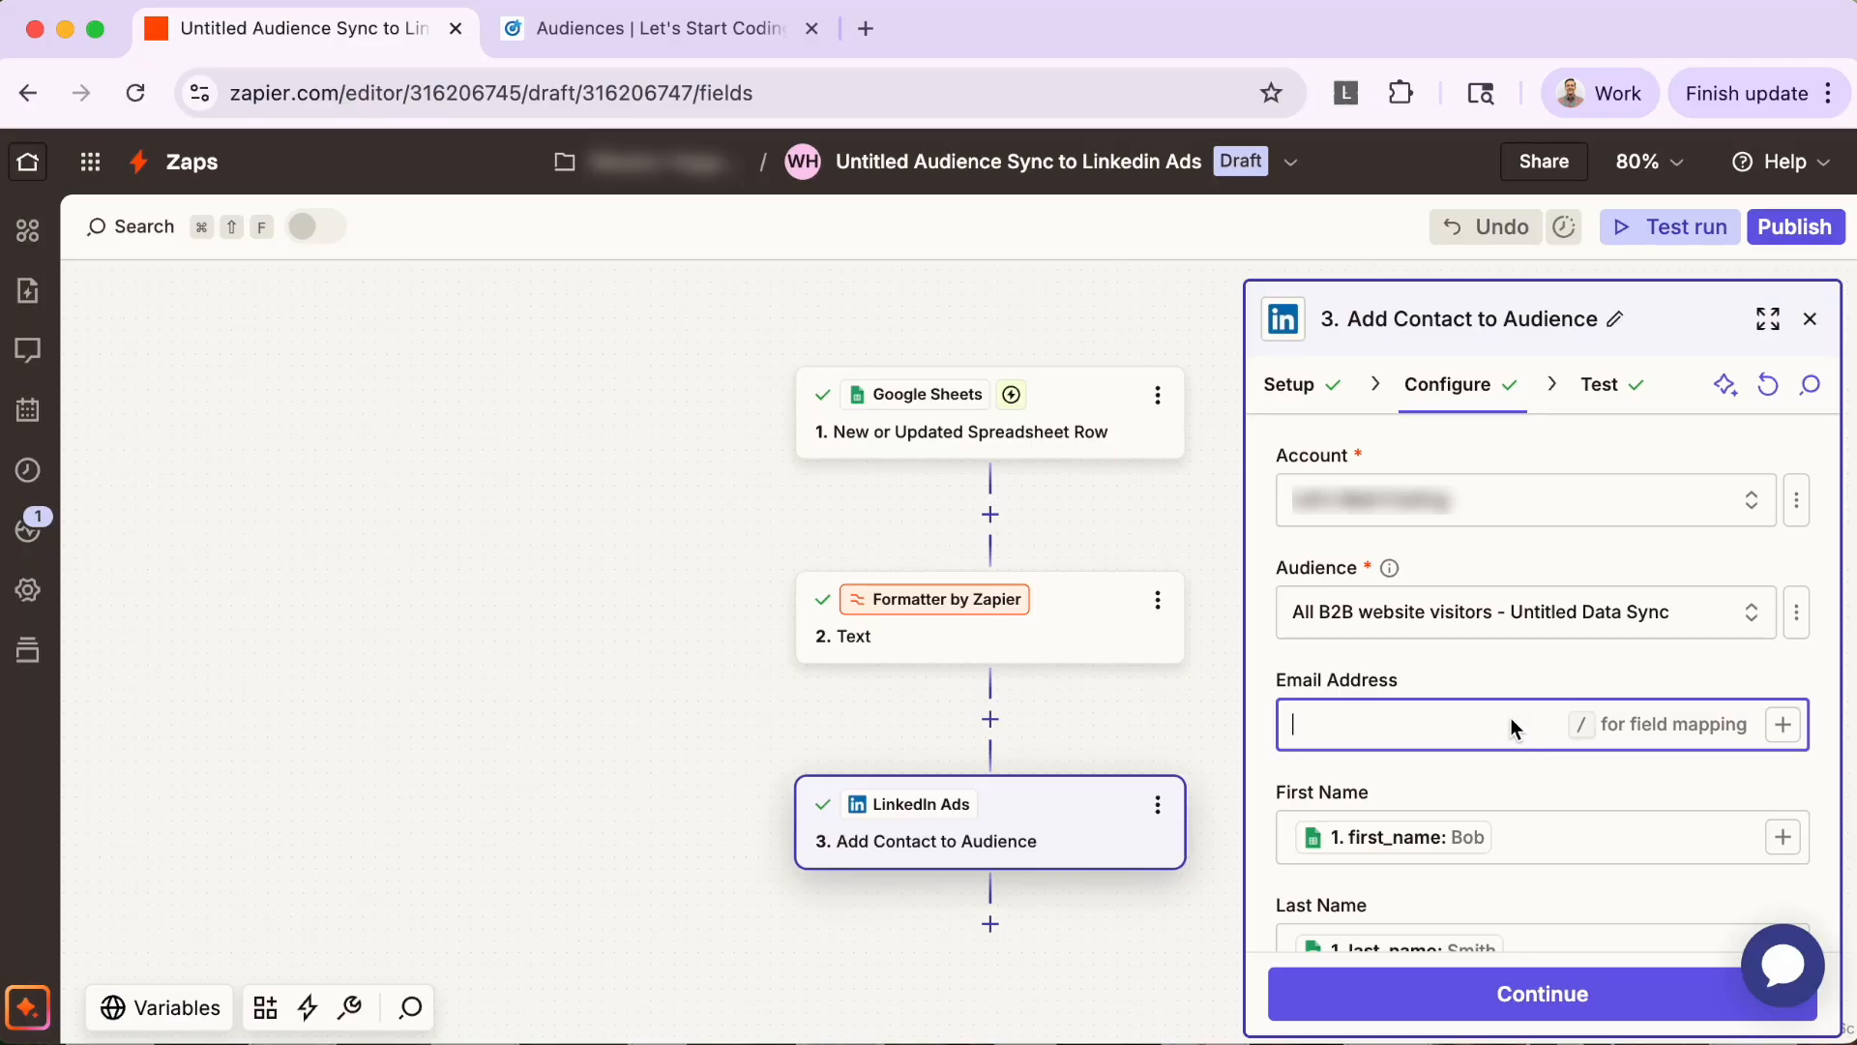
type("/")
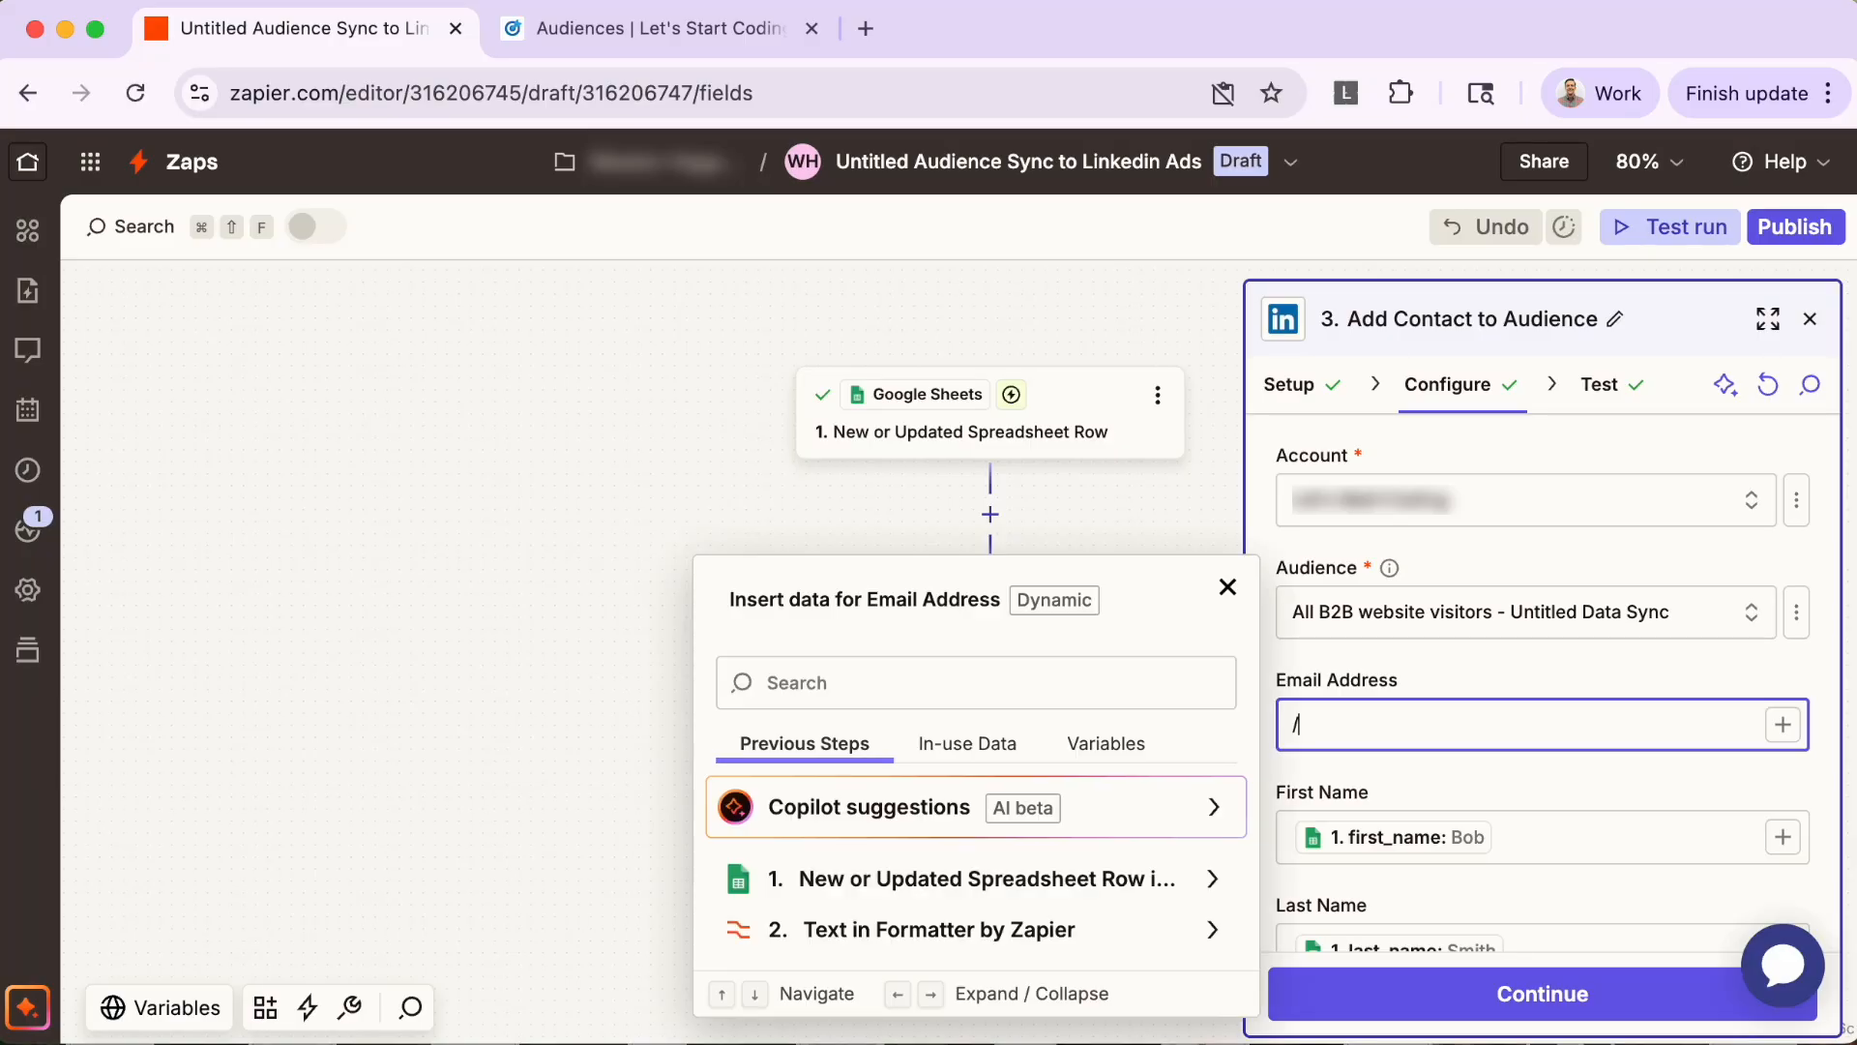
type("outp")
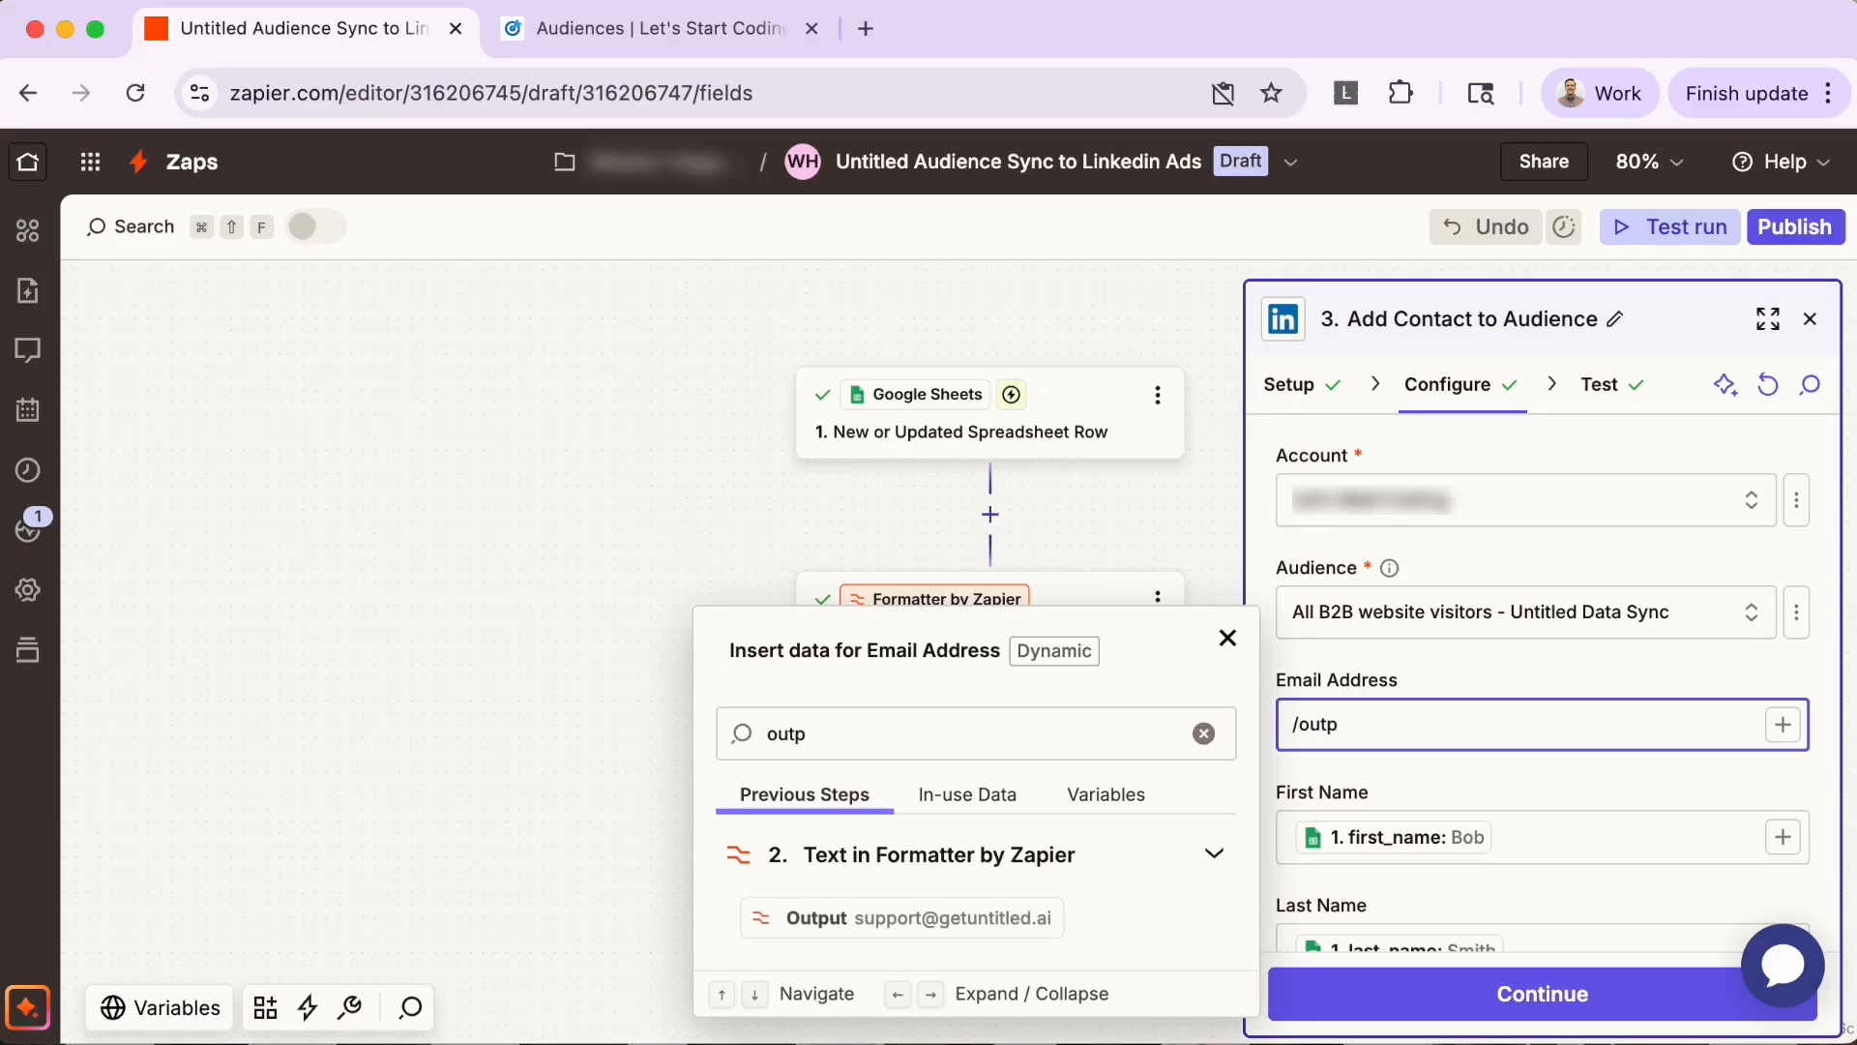
left_click(1054, 919)
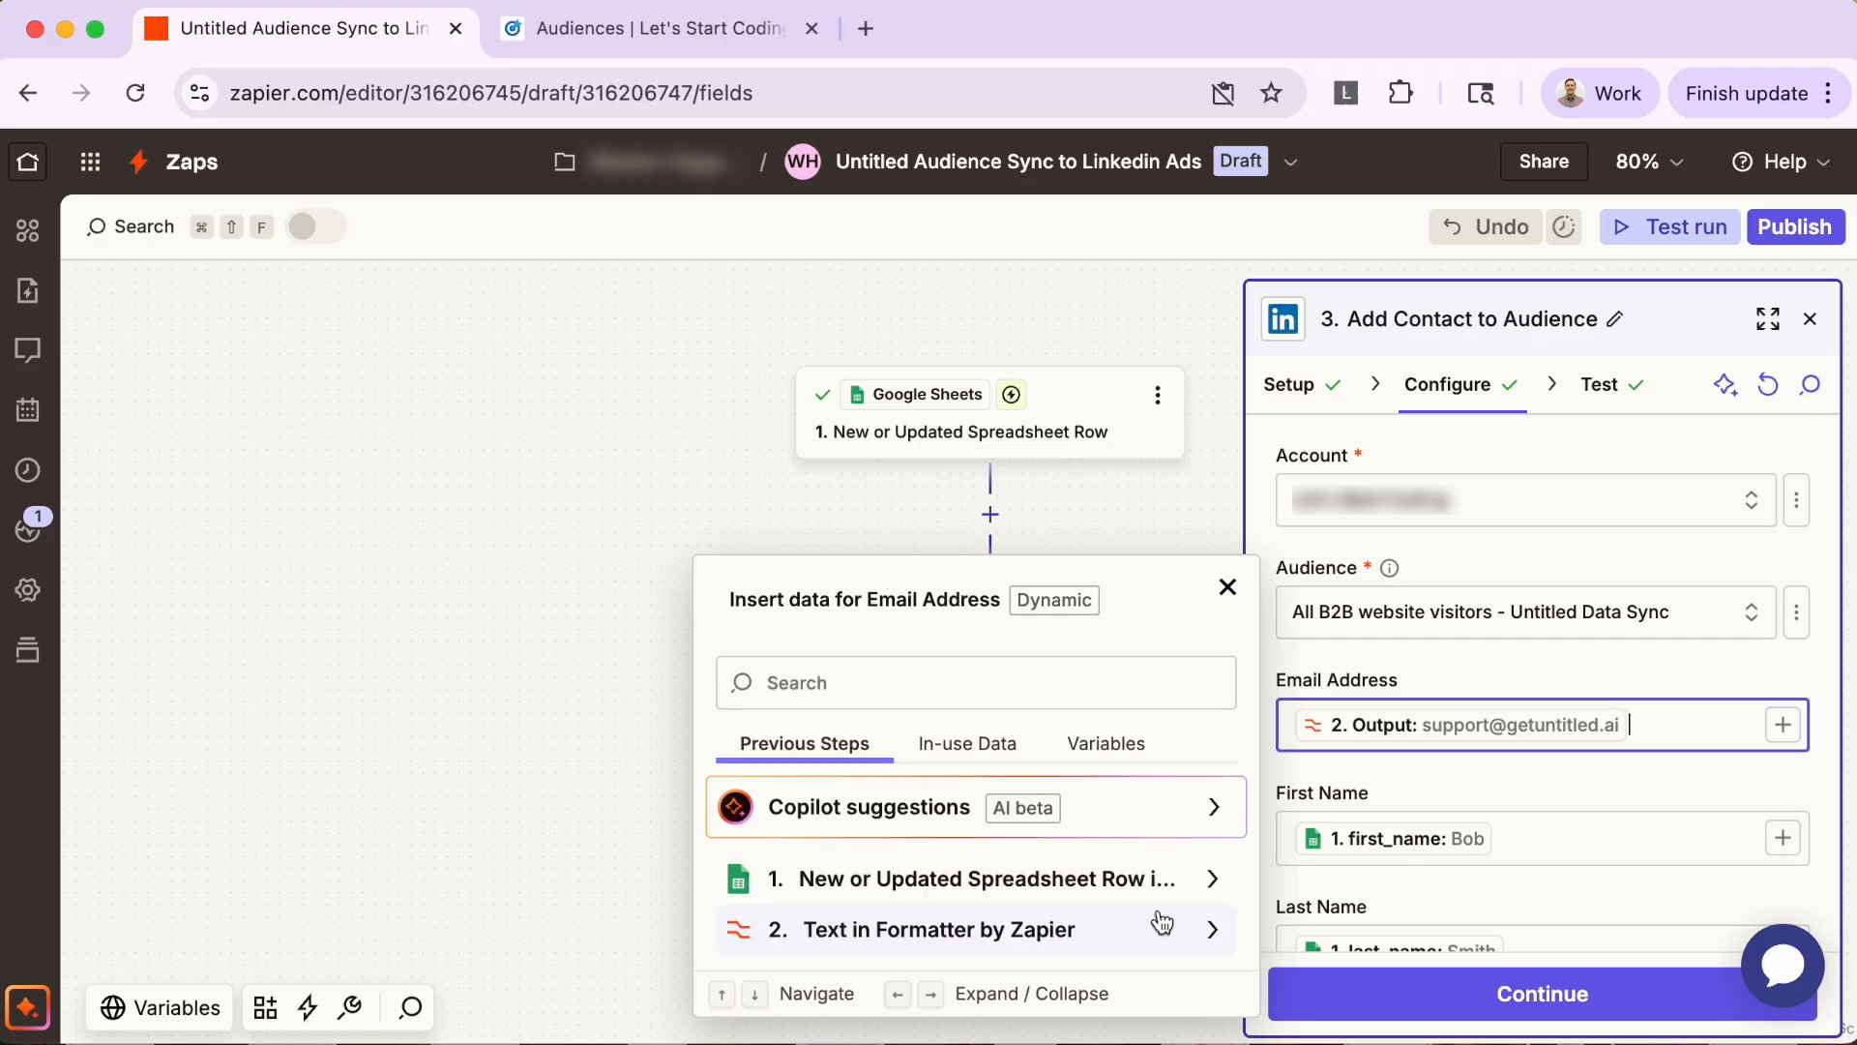
left_click(1556, 793)
Step: Review the remaining contact field mappings and retest the Add Contact to Audience step
scroll(1557, 816, "down", 5)
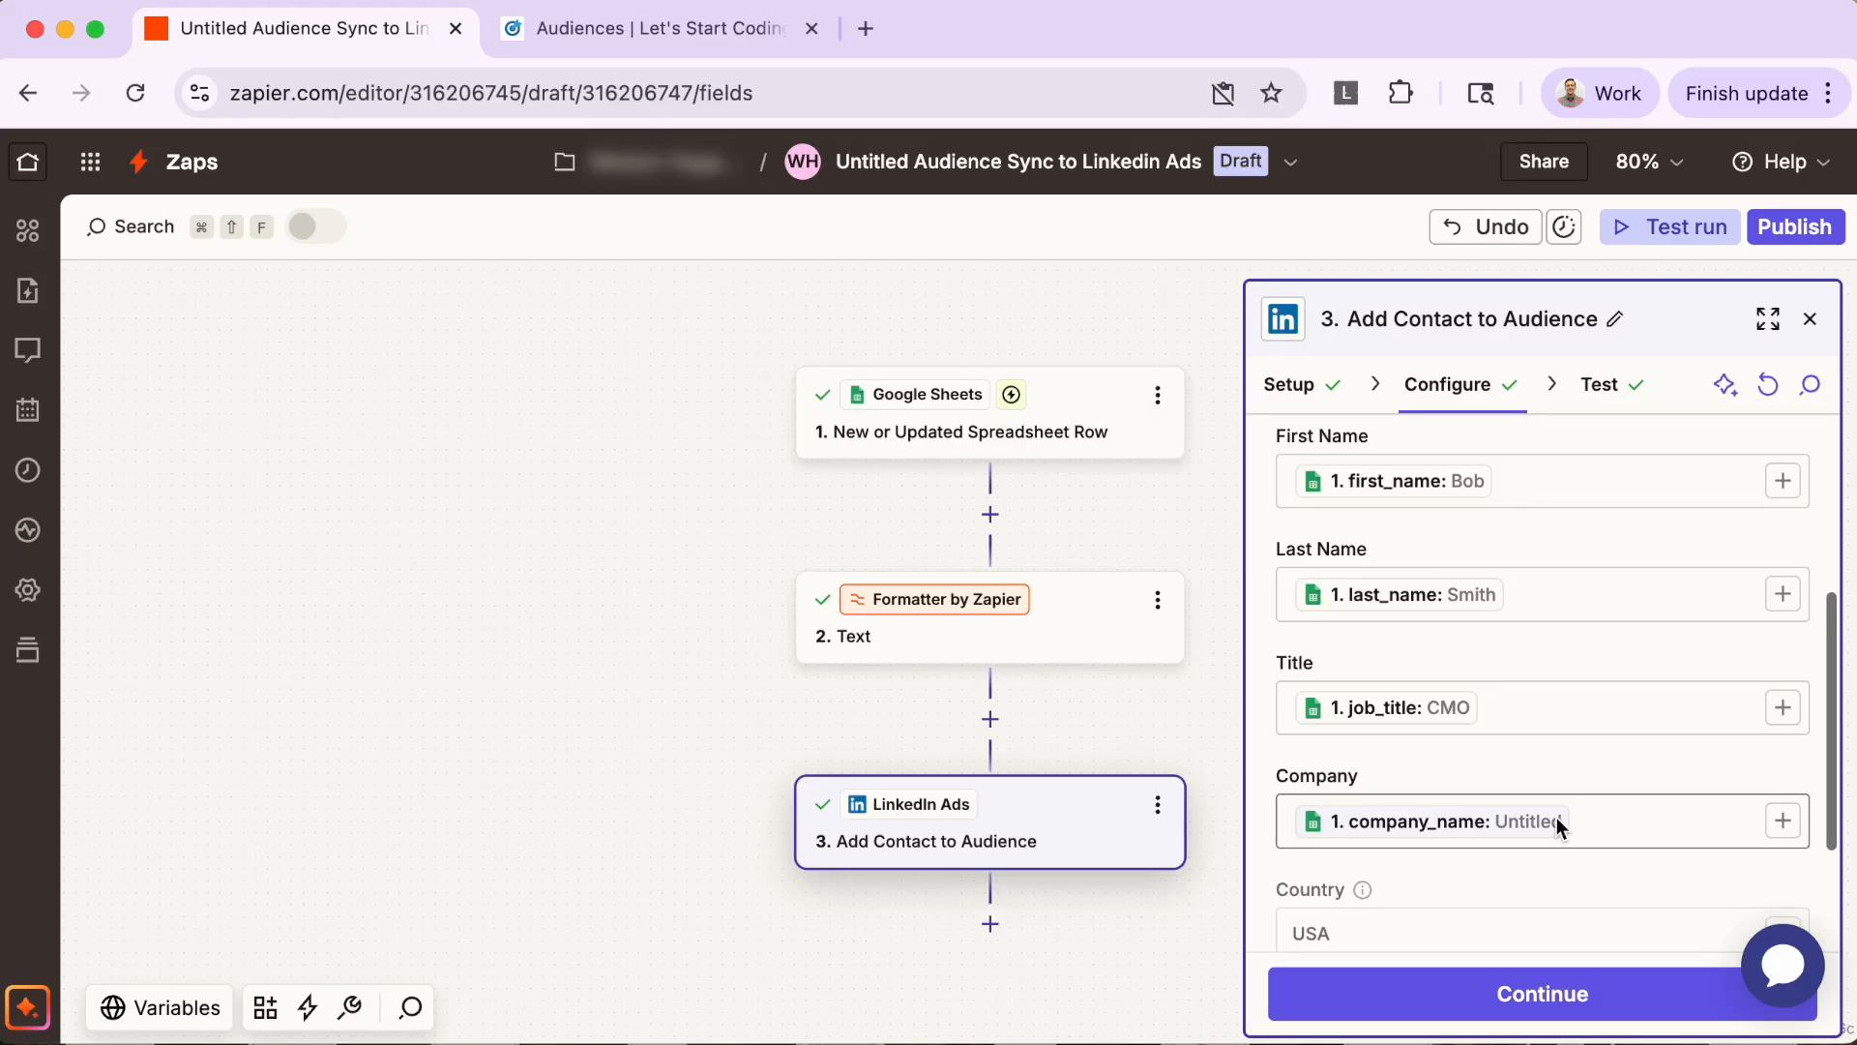
scroll(1557, 816, "down", 4)
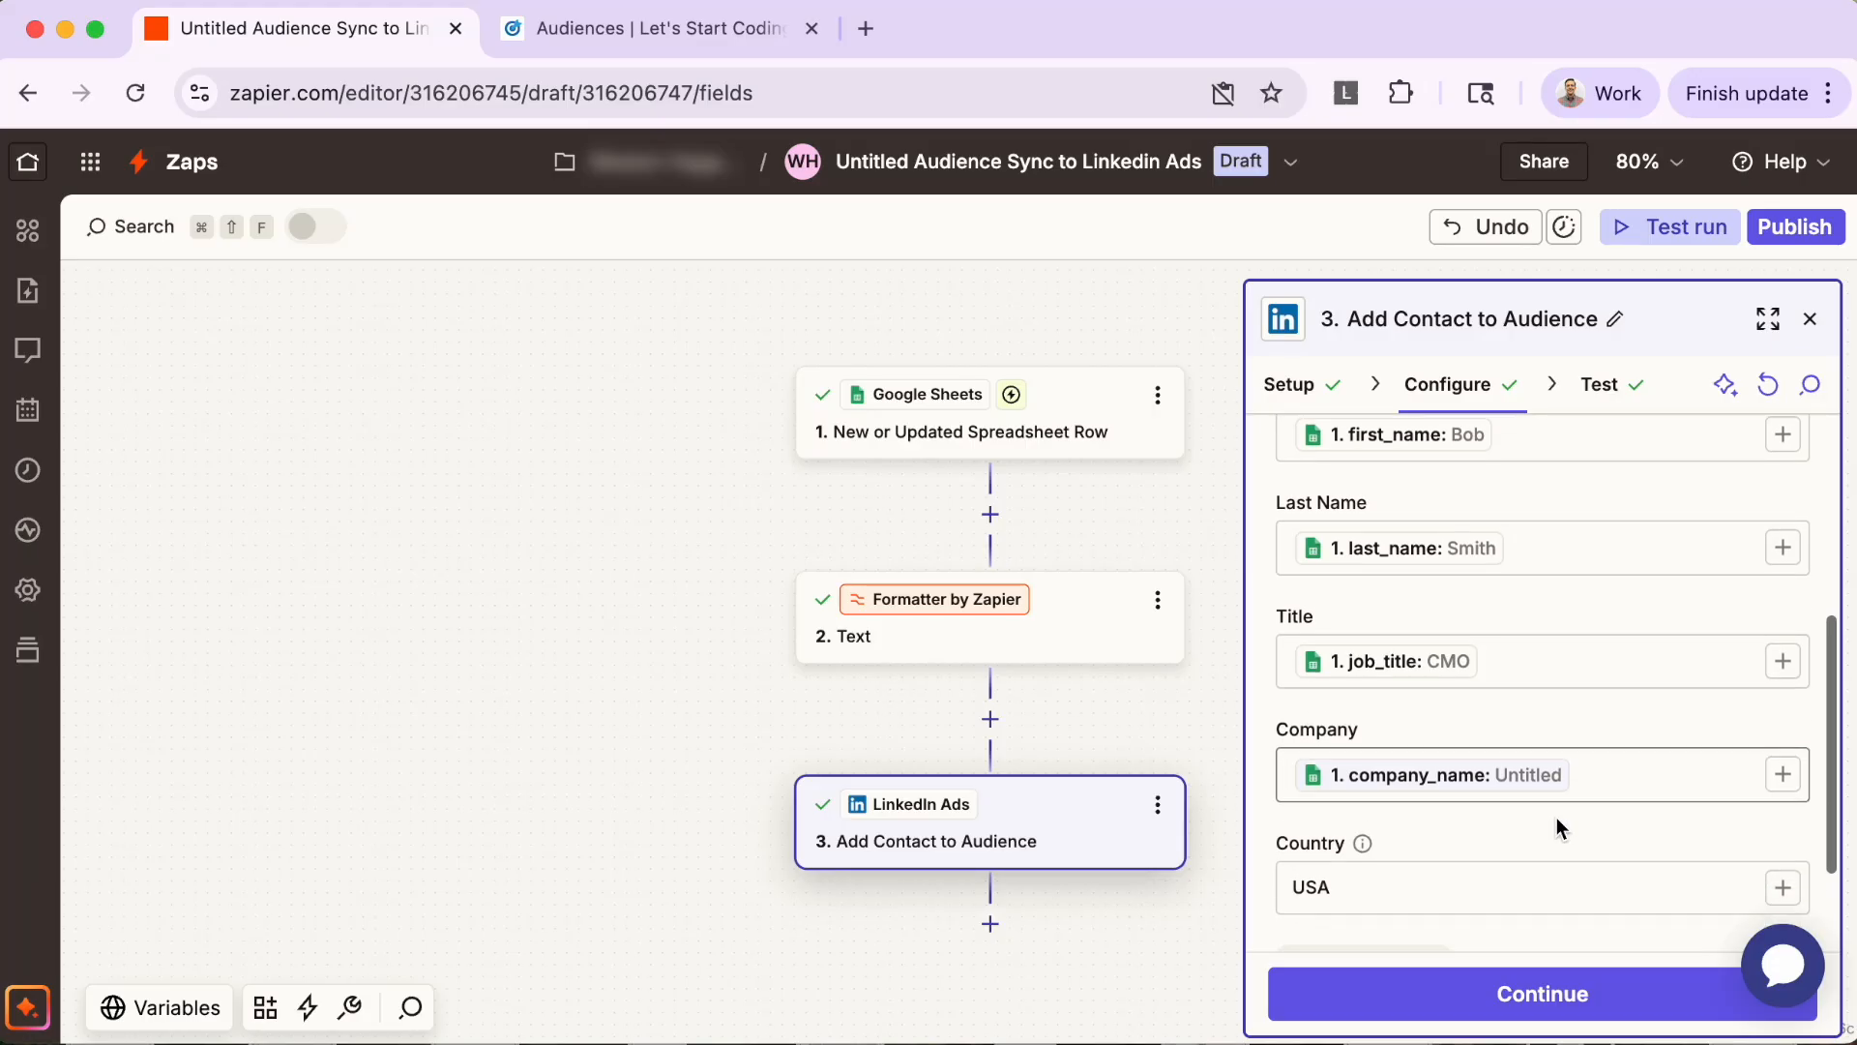
left_click(1642, 1014)
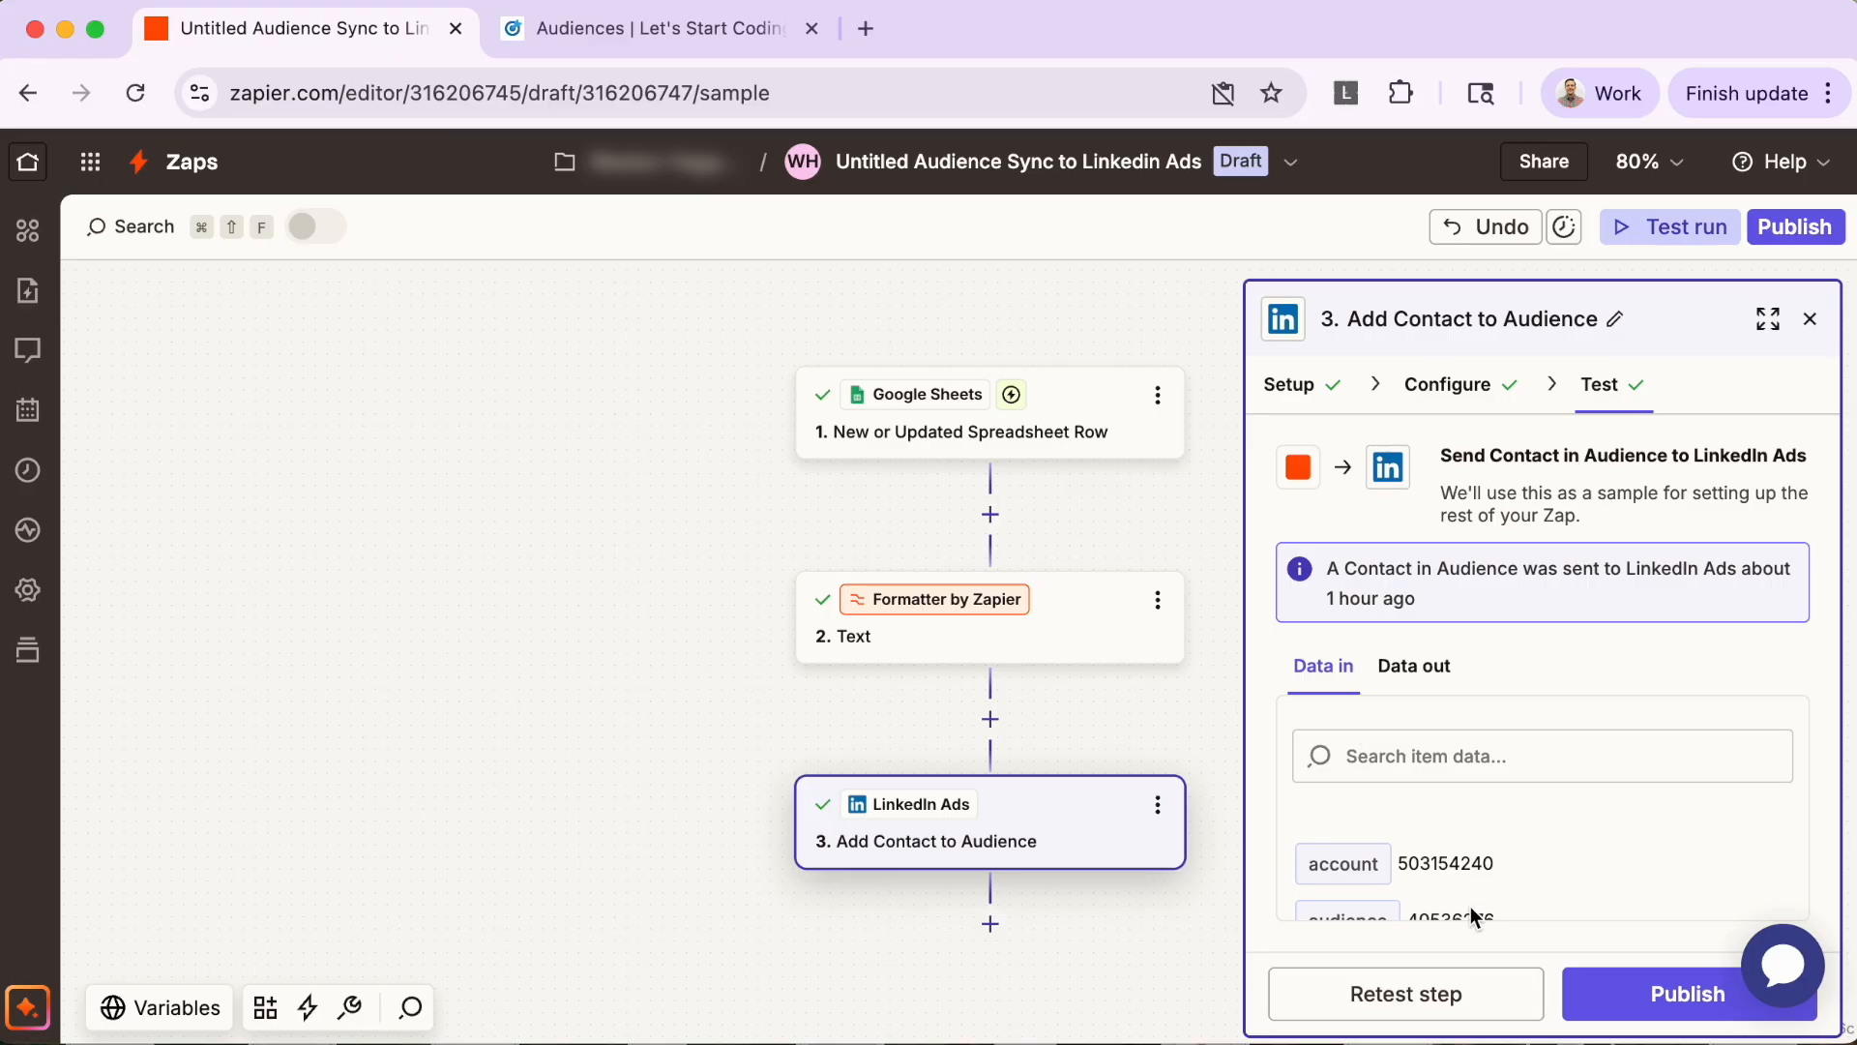
left_click(1498, 985)
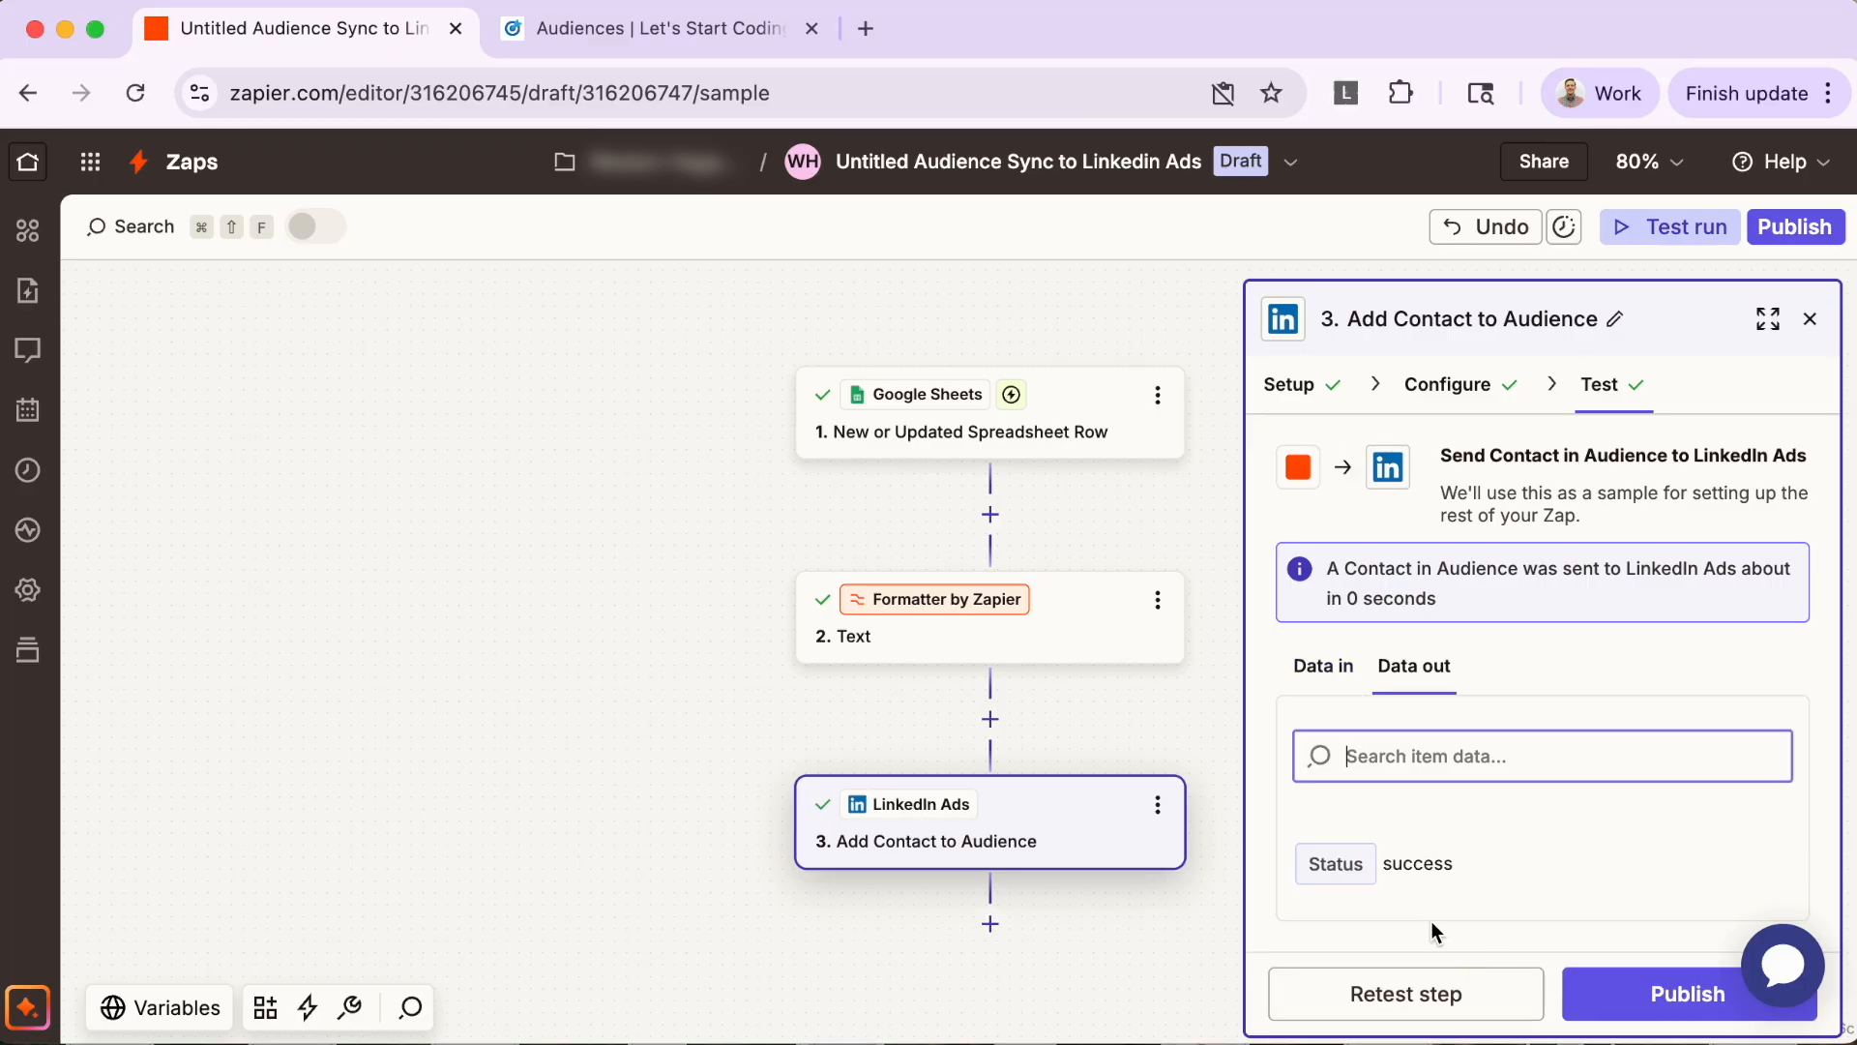
Step: Publish the Zap and dismiss the dialog about transferring existing data
left_click(1629, 996)
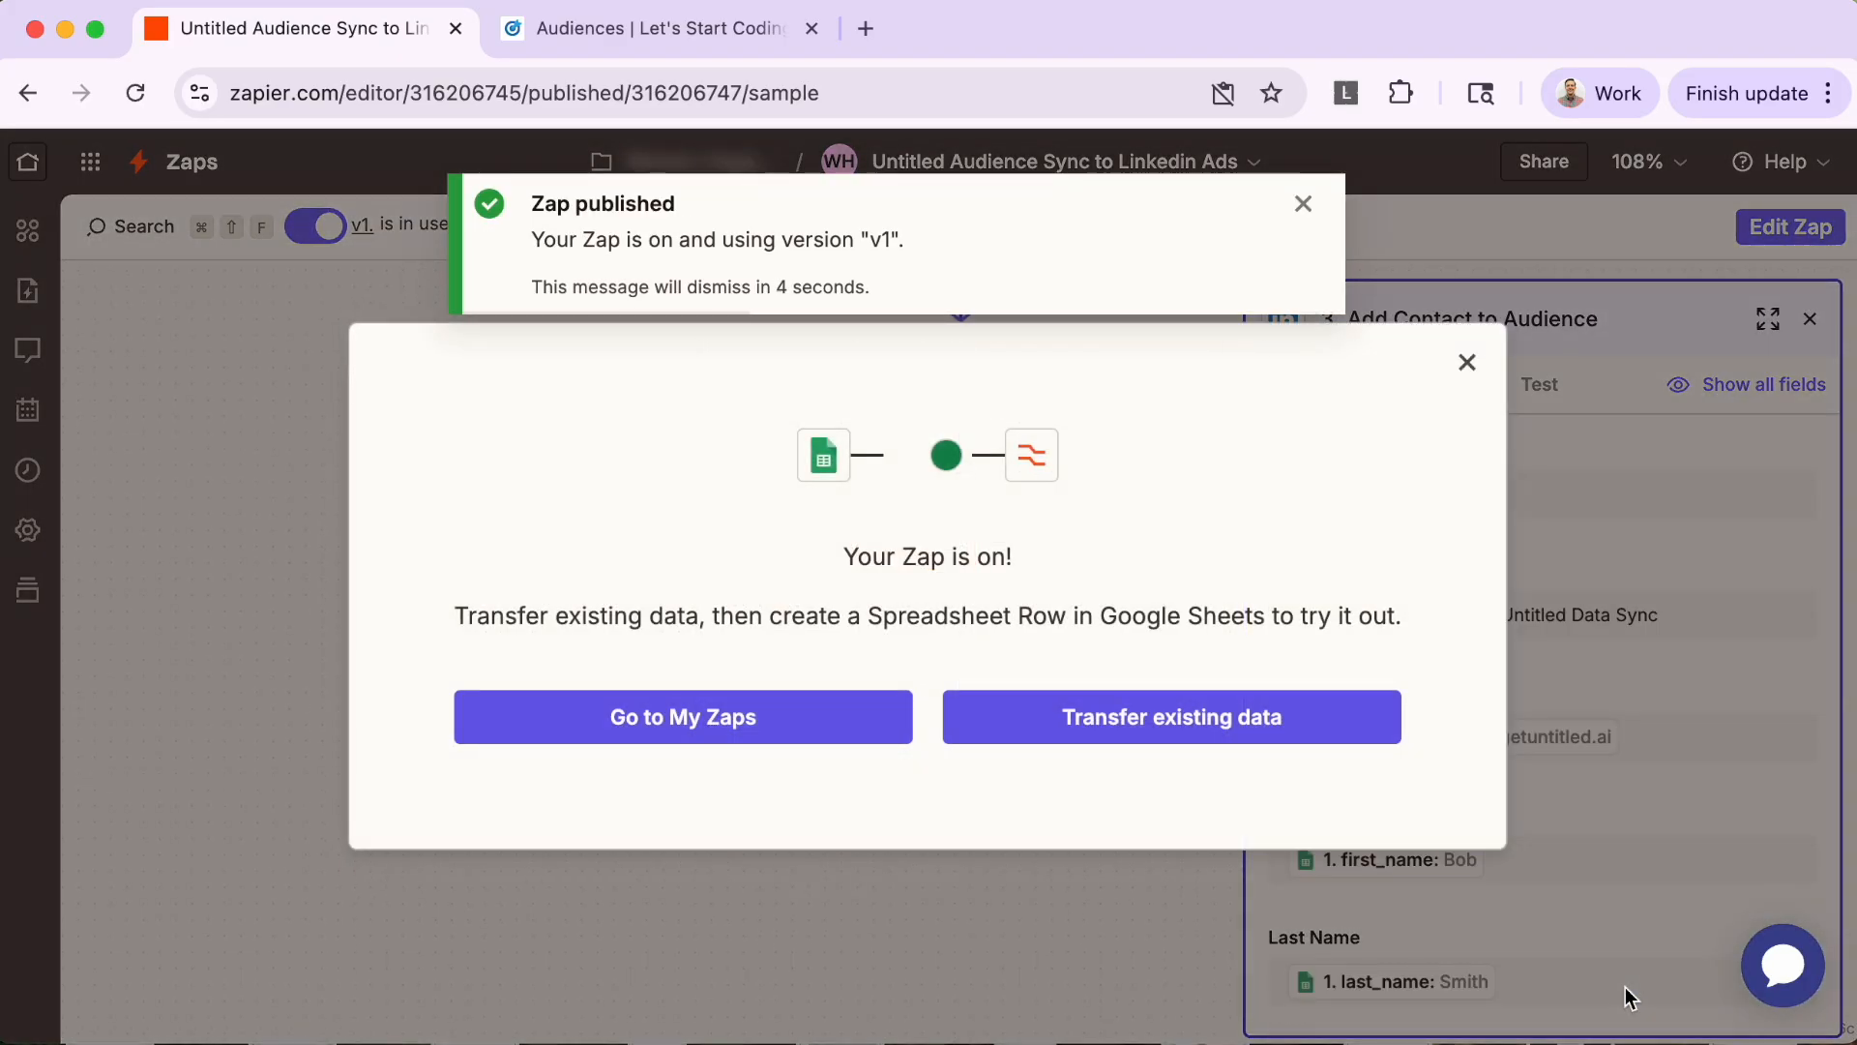
left_click(1467, 362)
scroll(1490, 415, "down", 4)
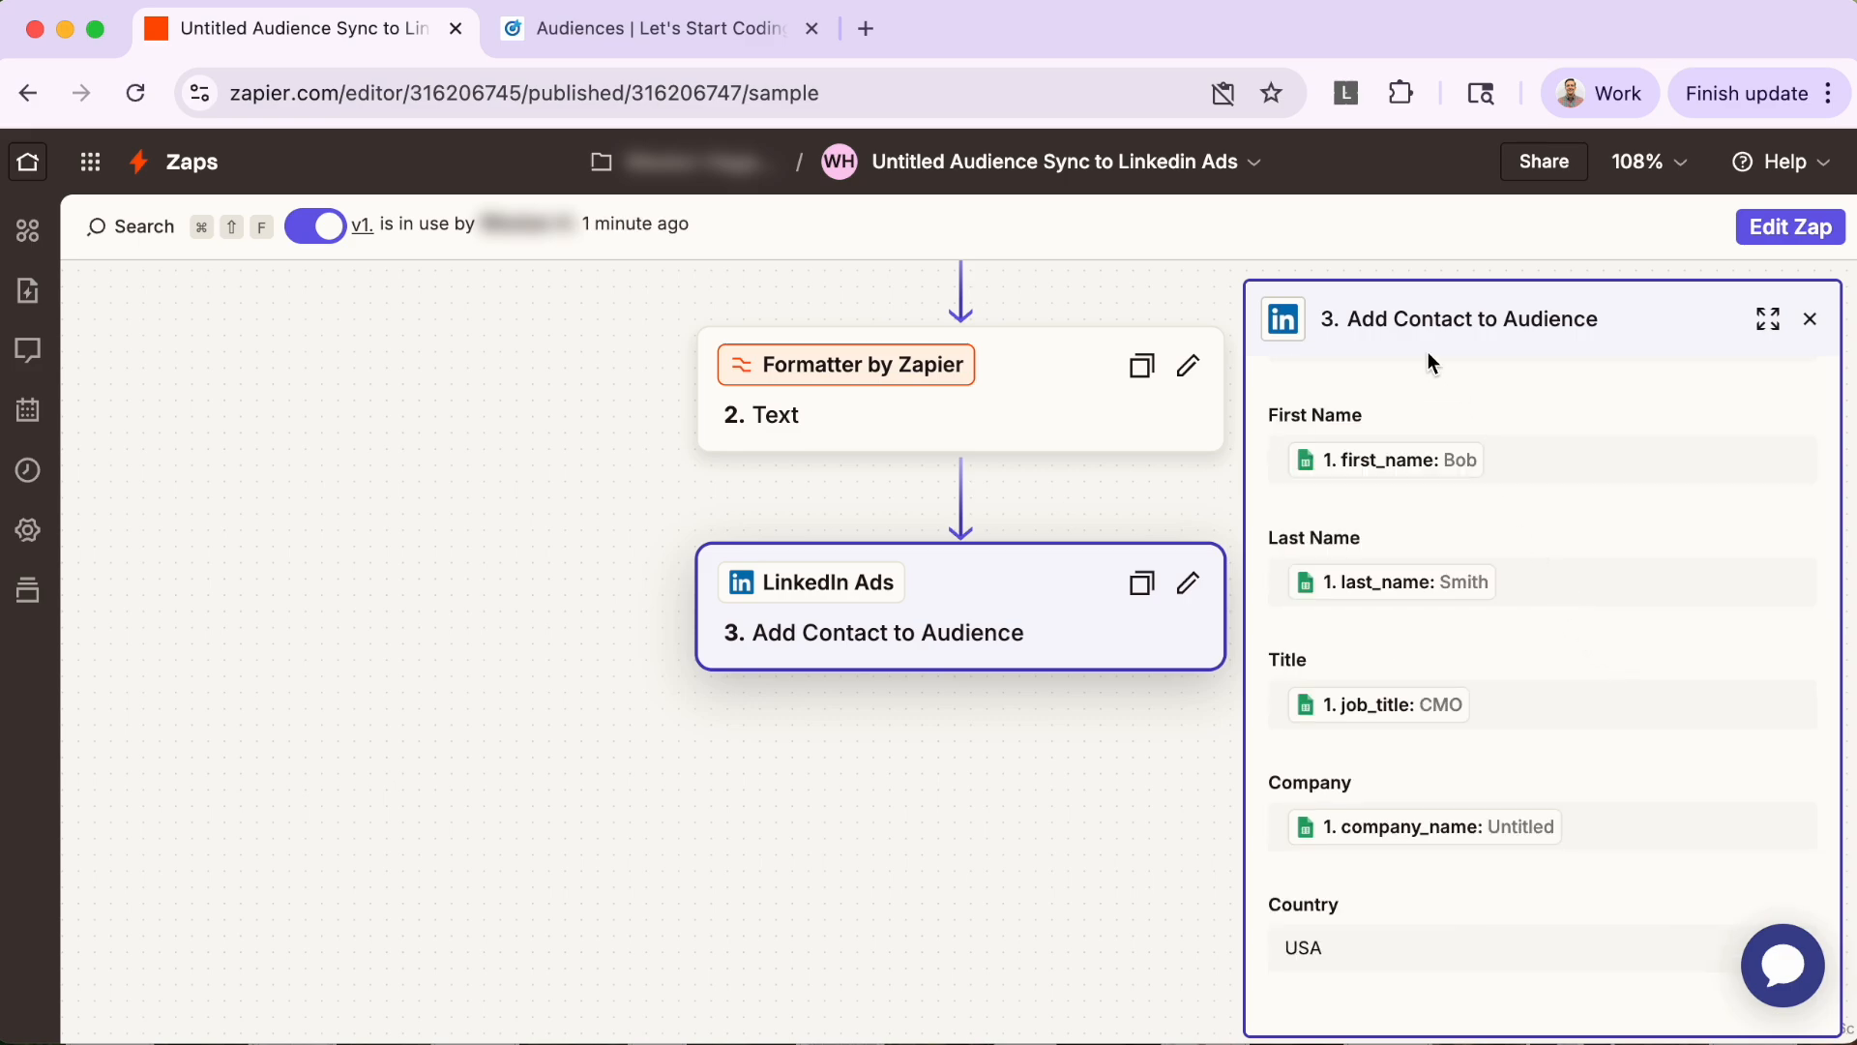
Step: Start a data transfer for the Zap, select all existing Google Sheets records and send them to LinkedIn Ads
left_click(1257, 169)
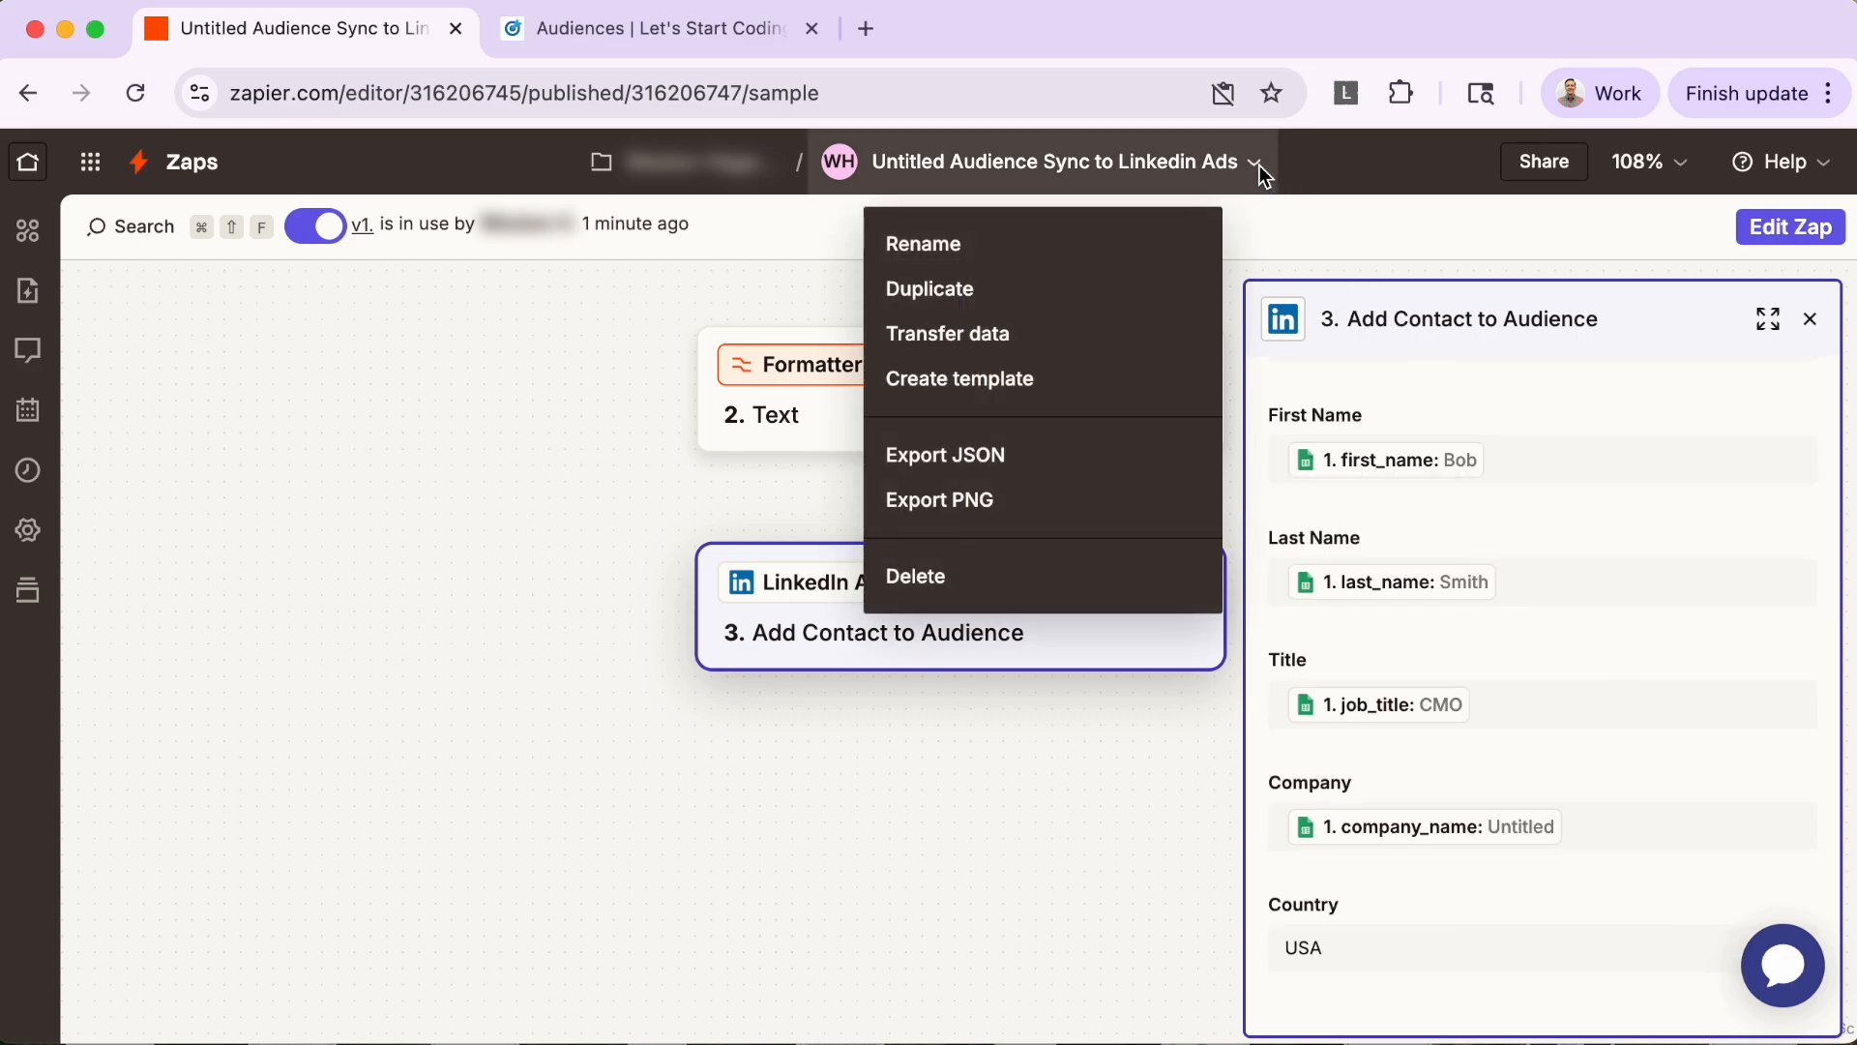
left_click(1064, 335)
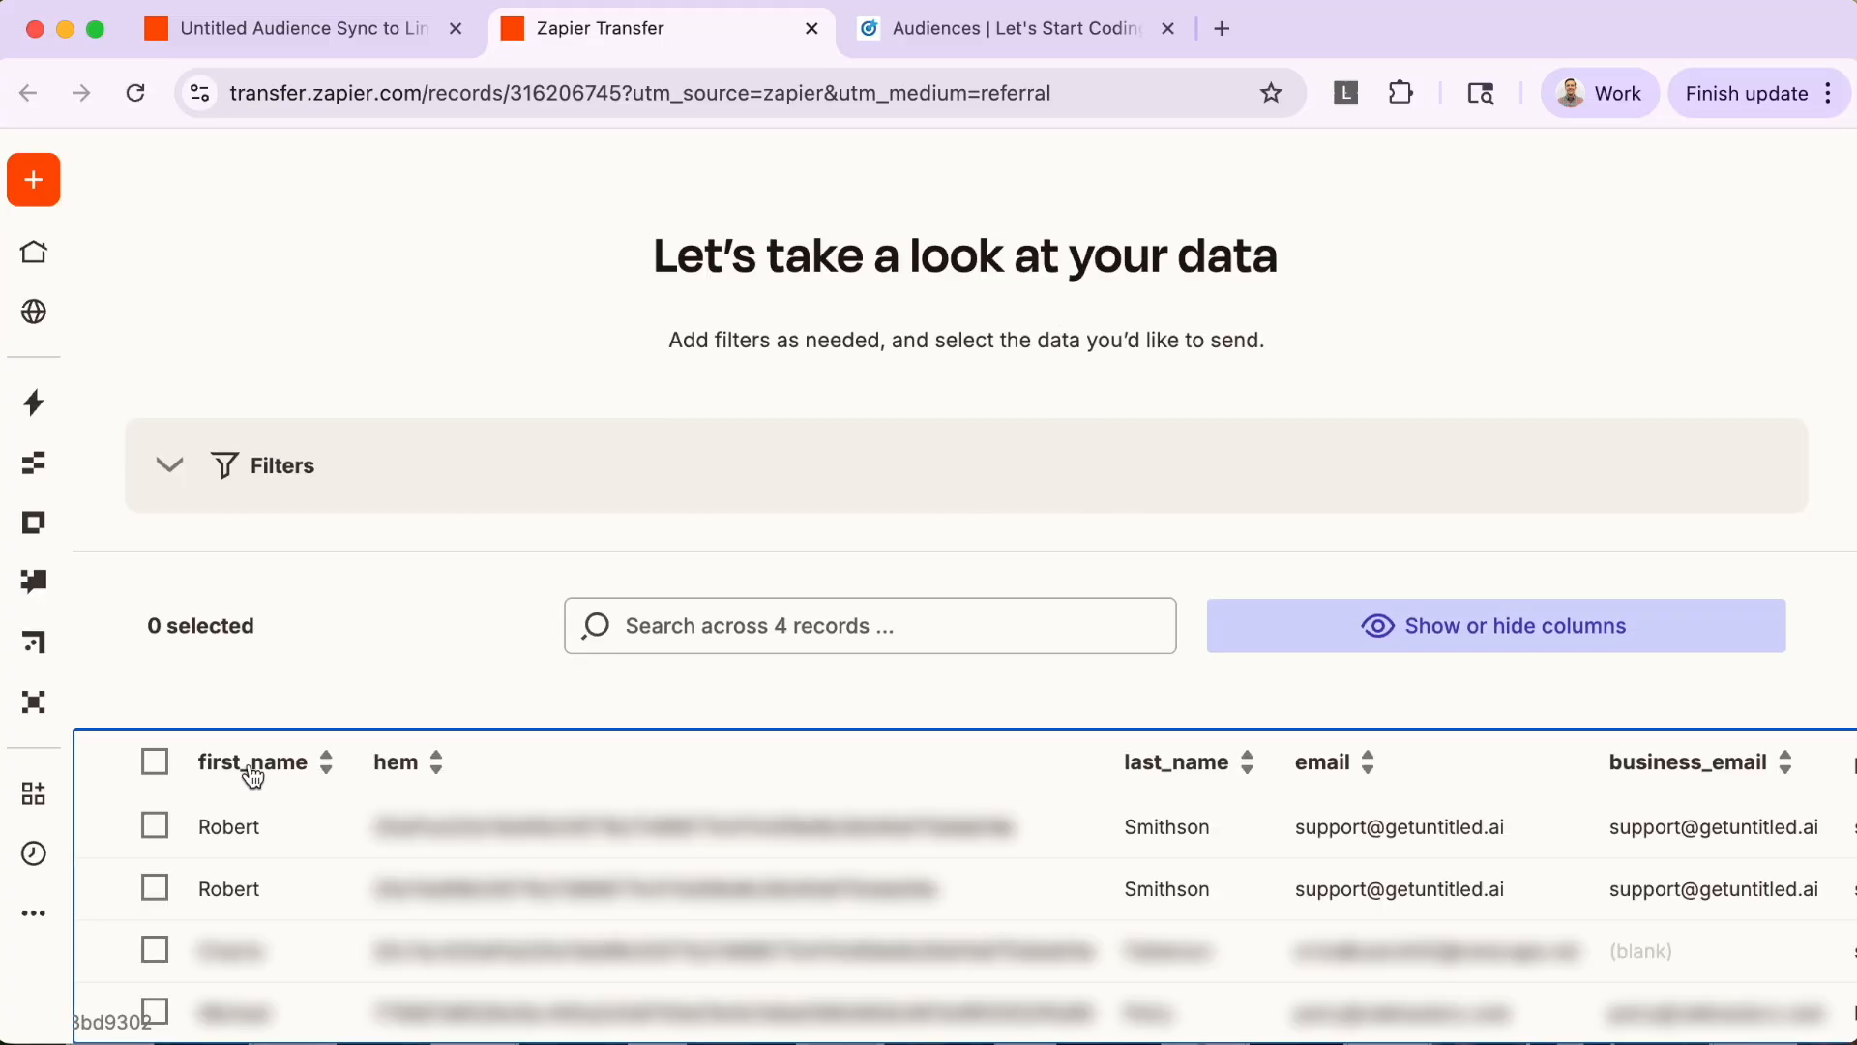
left_click(154, 761)
left_click(232, 778)
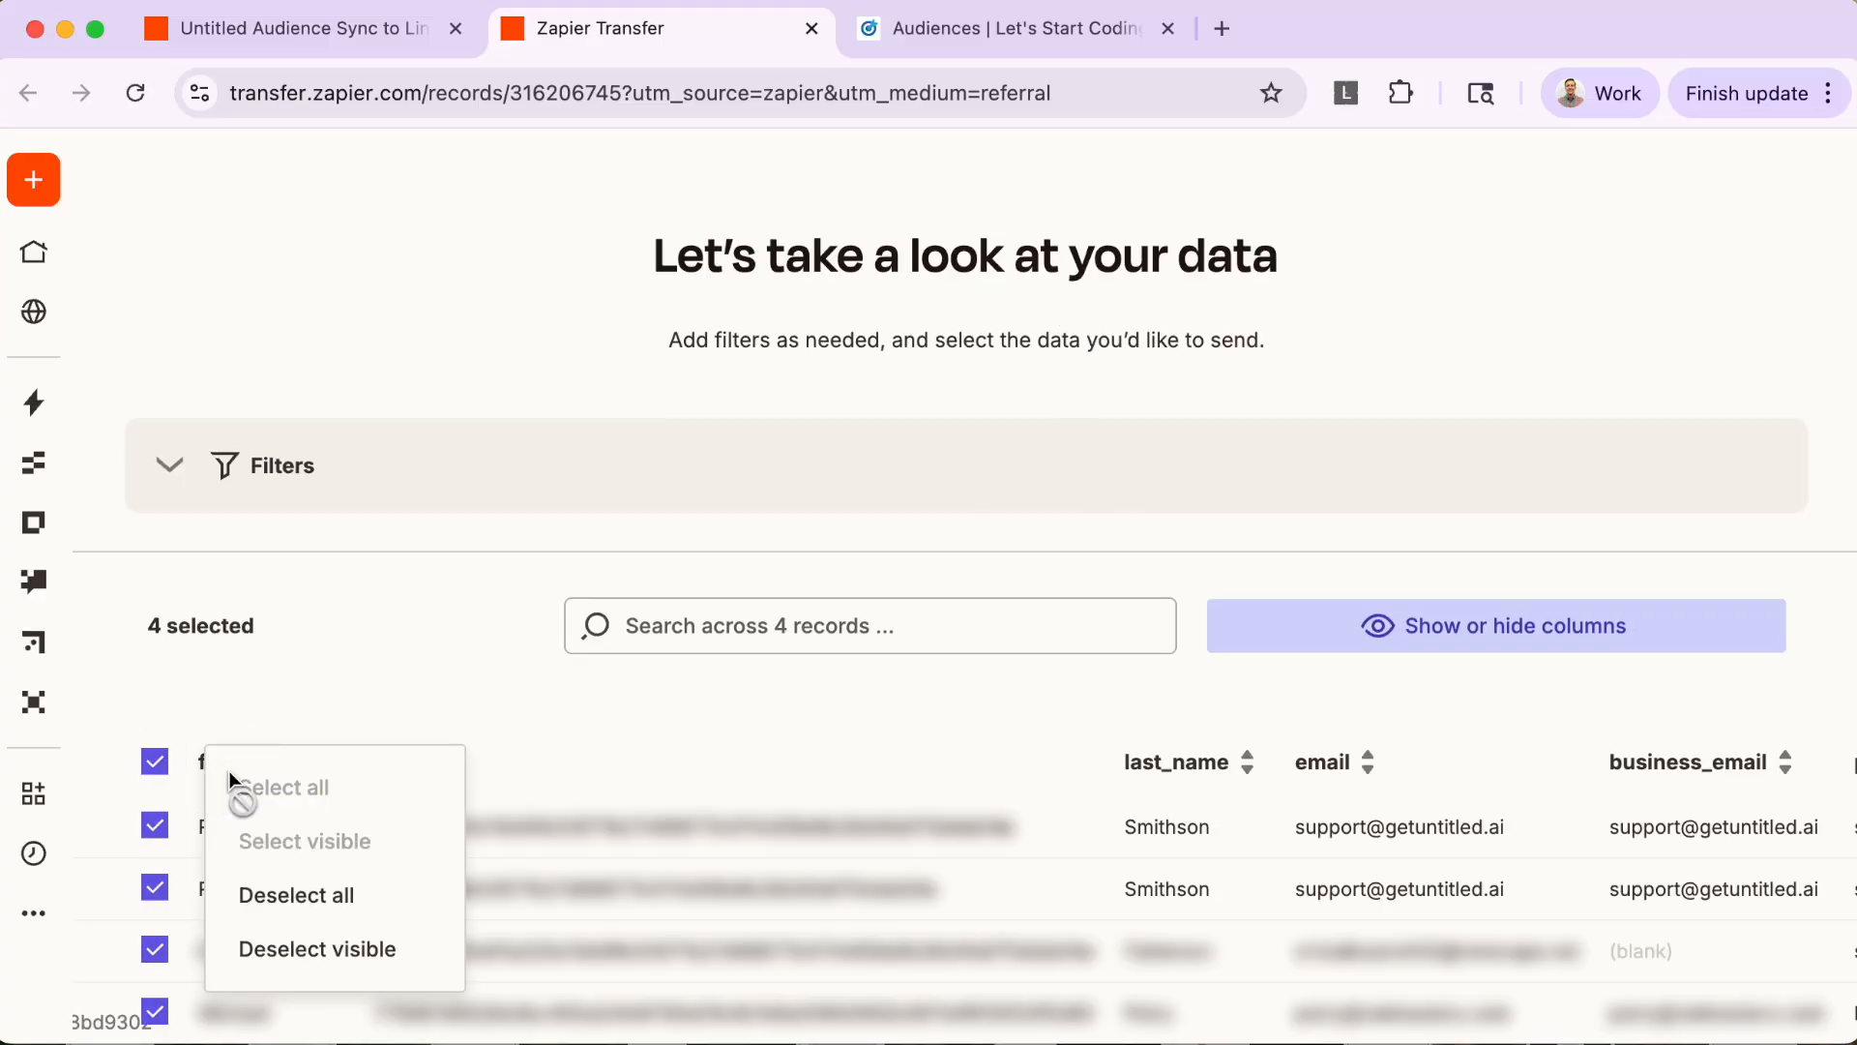
scroll(895, 771, "down", 5)
left_click(1627, 843)
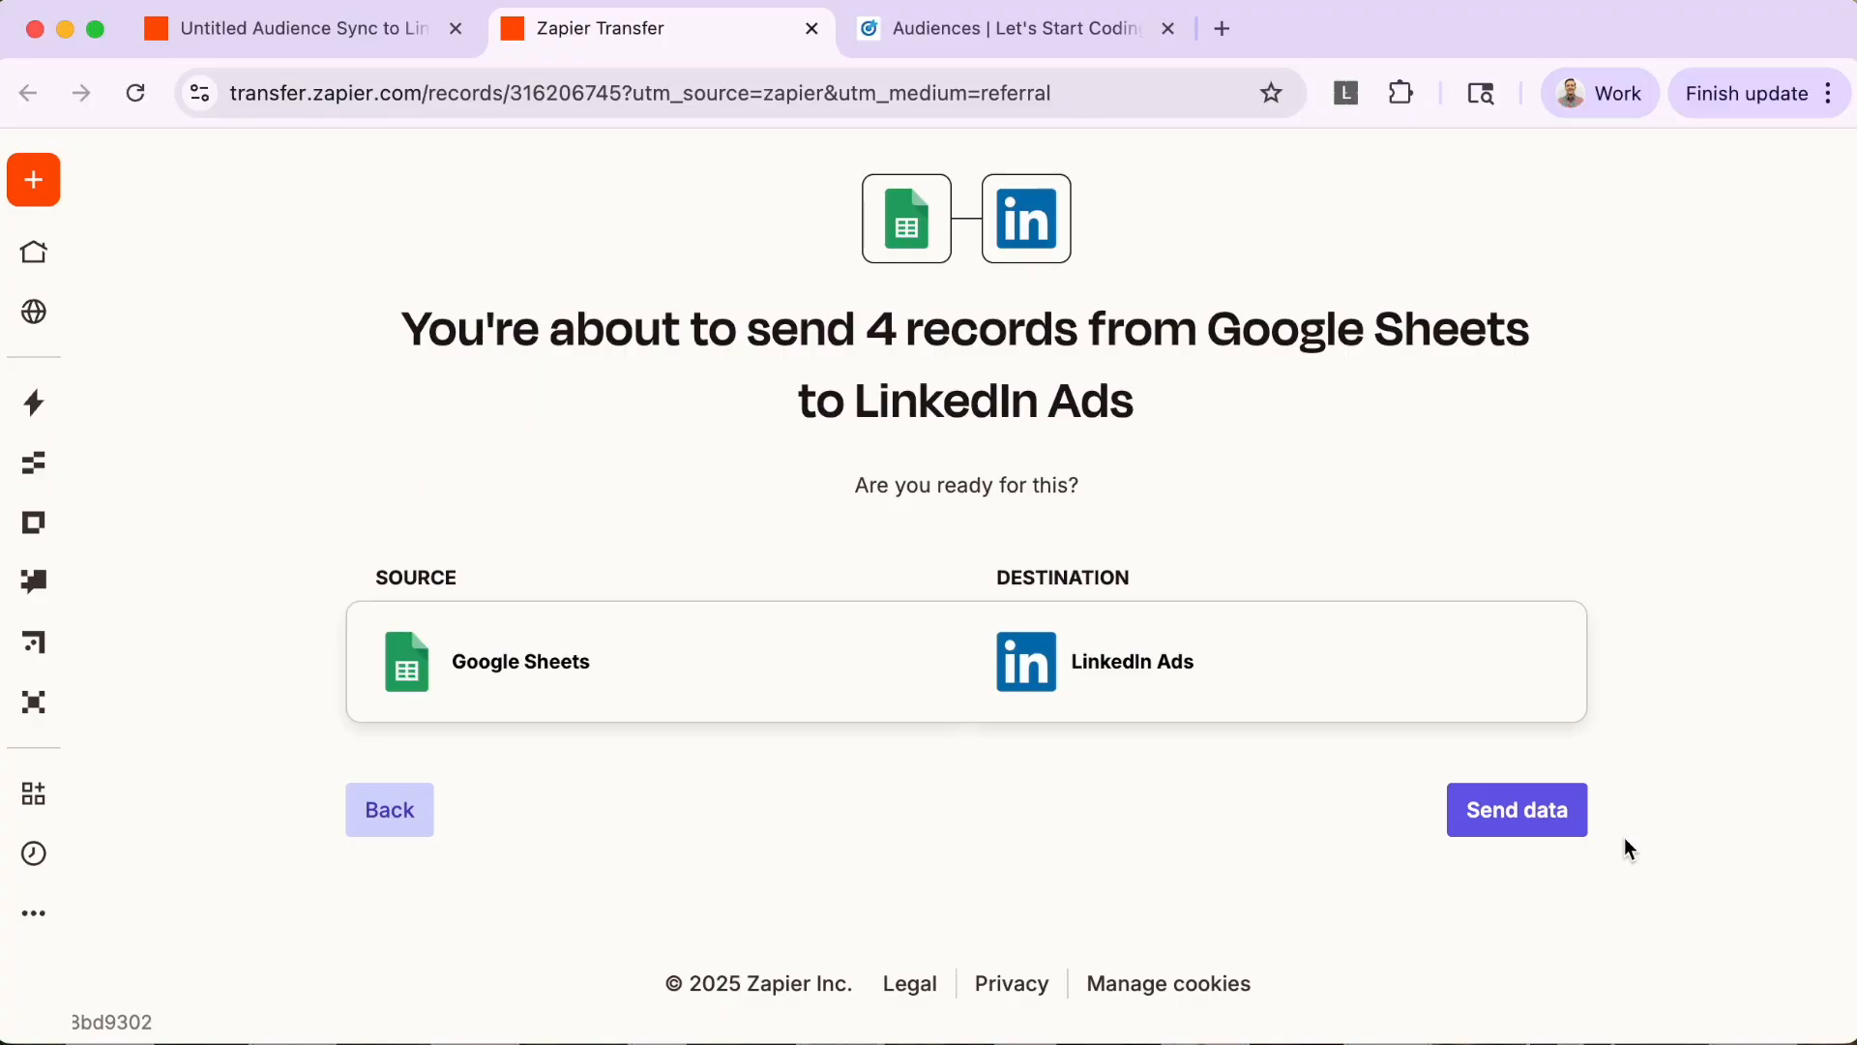
left_click(1575, 799)
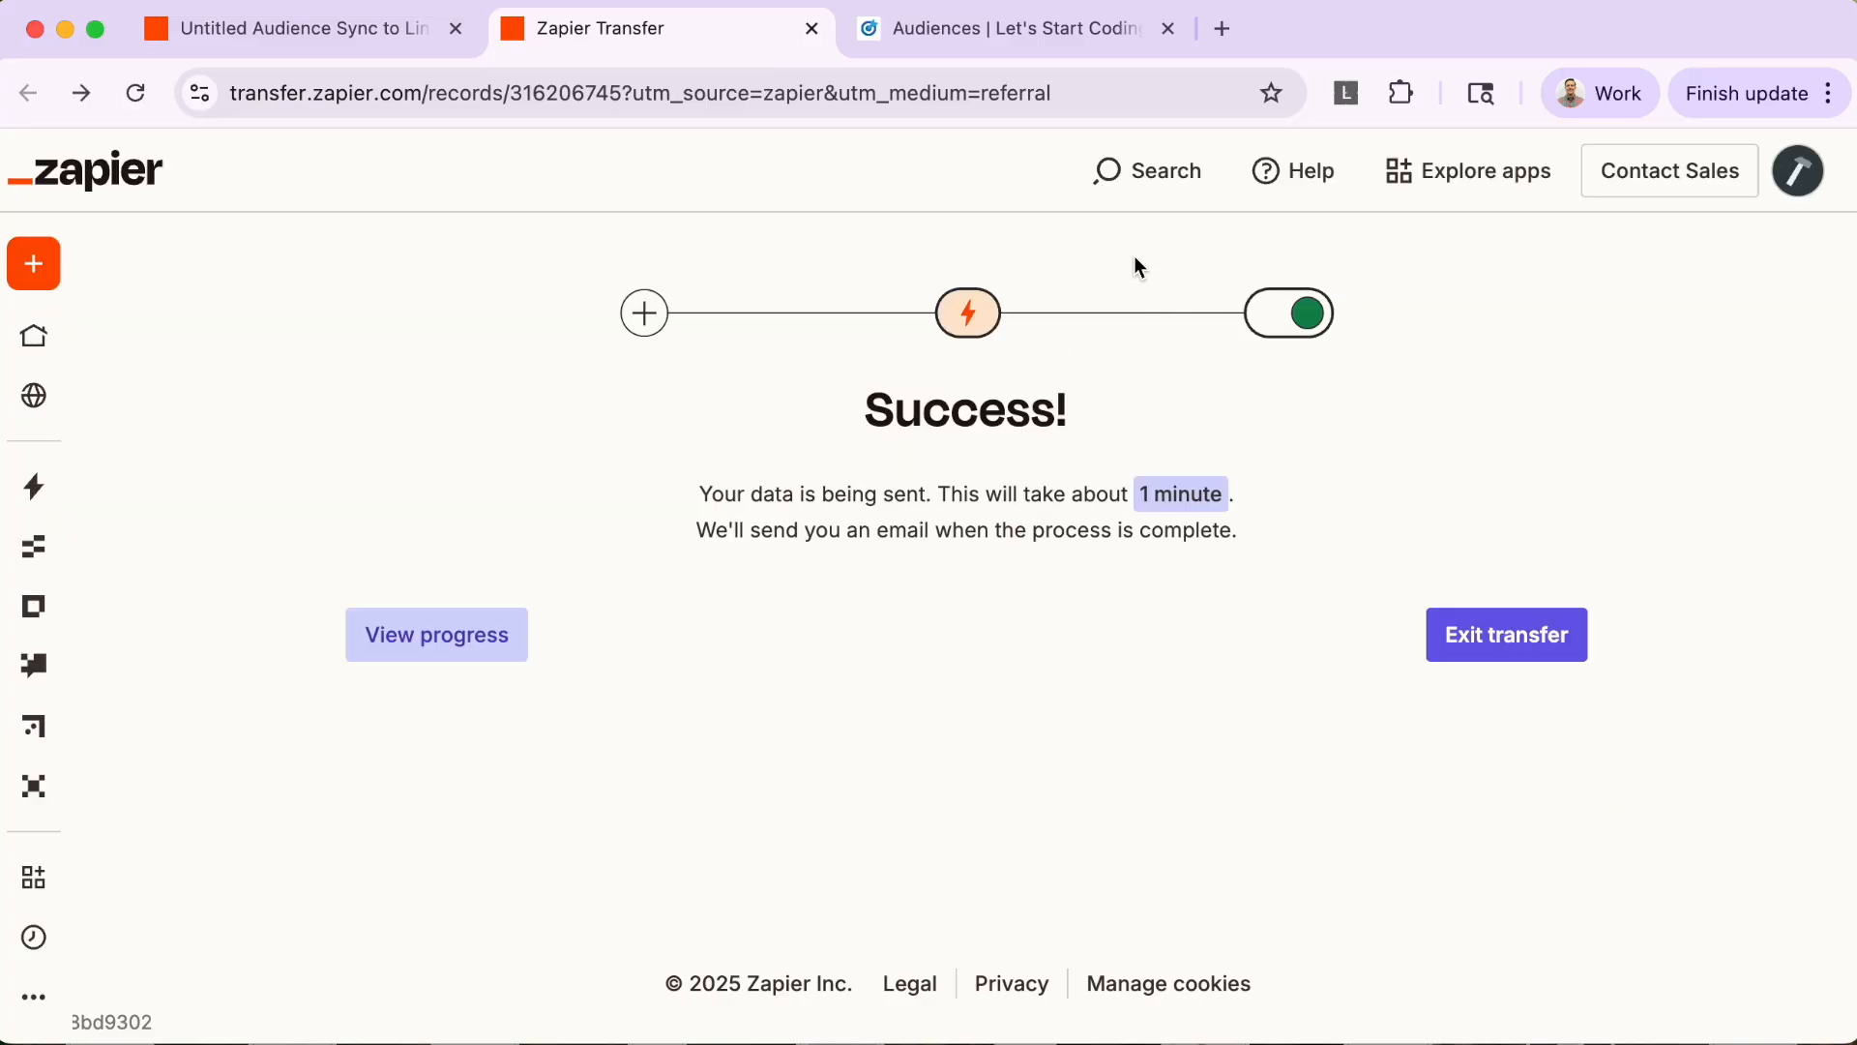
Step: Switch to LinkedIn Campaign Manager and check the All B2B website visitors - Untitled Data Sync audience's status, match rate and member count
left_click(995, 38)
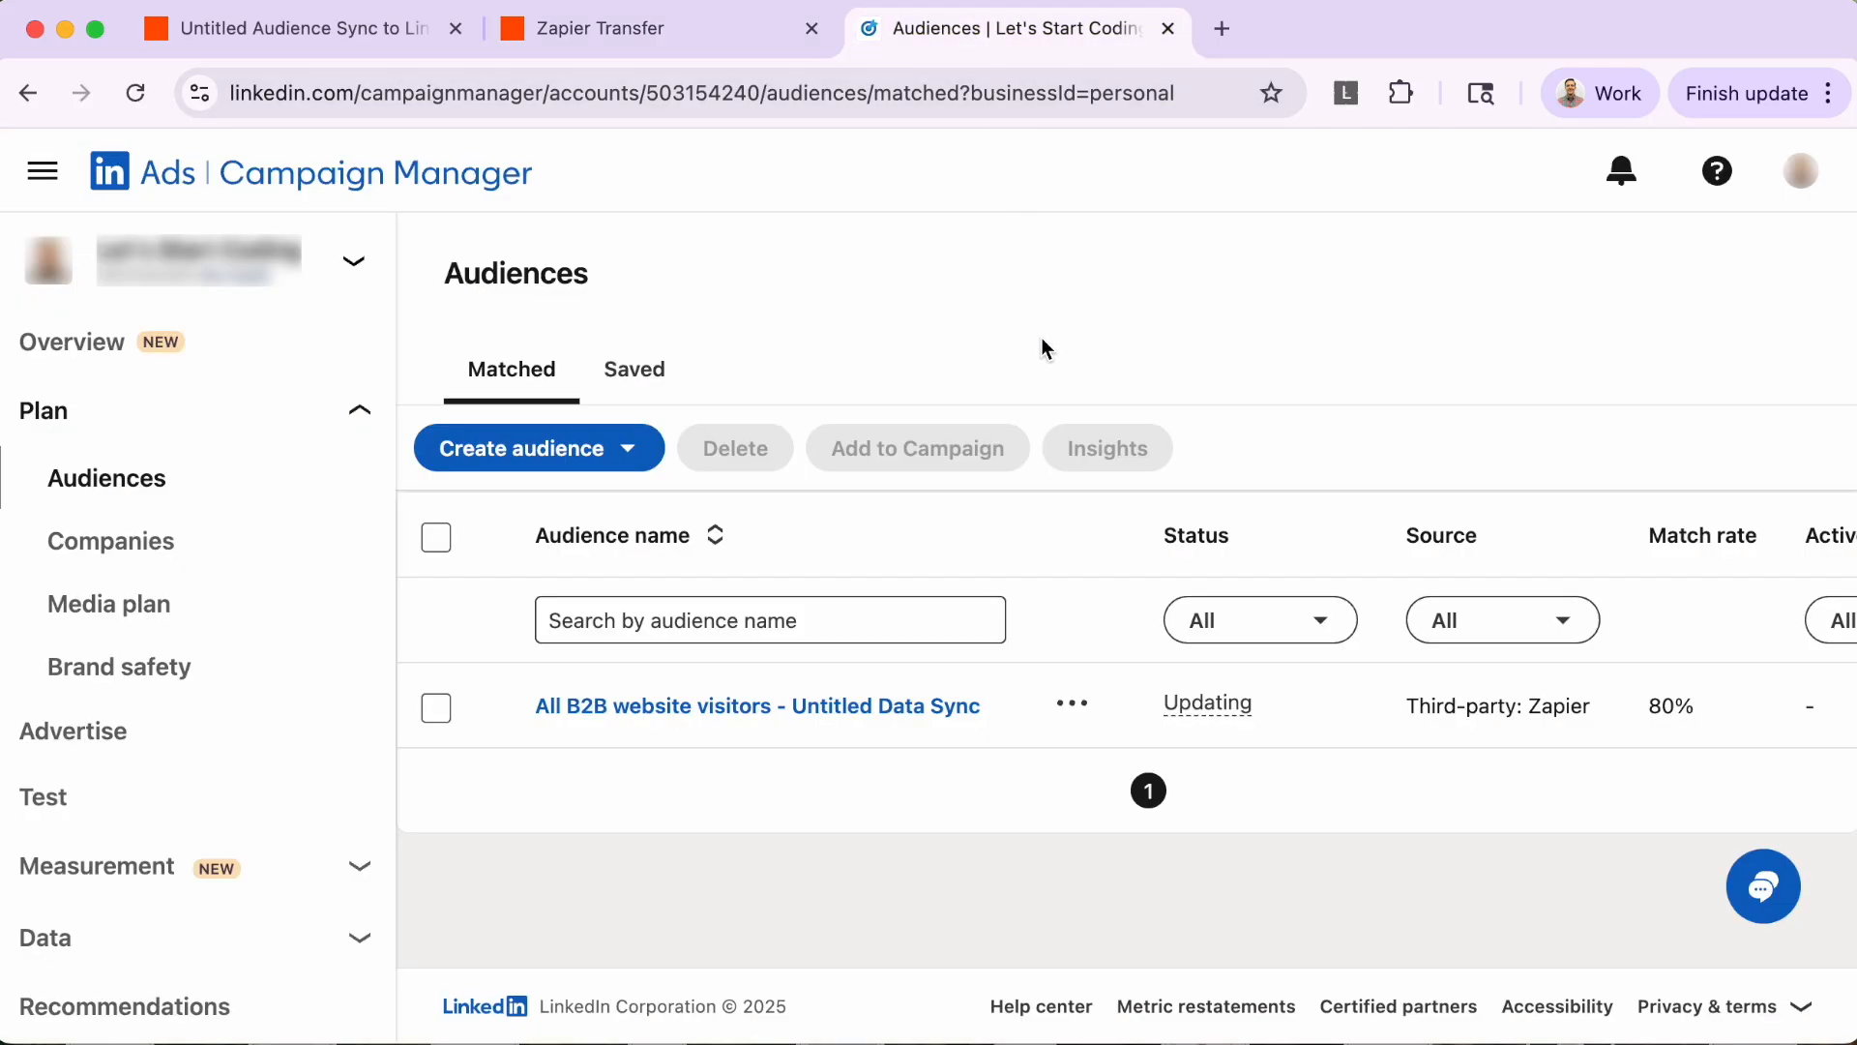
scroll(1156, 713, "right", 5)
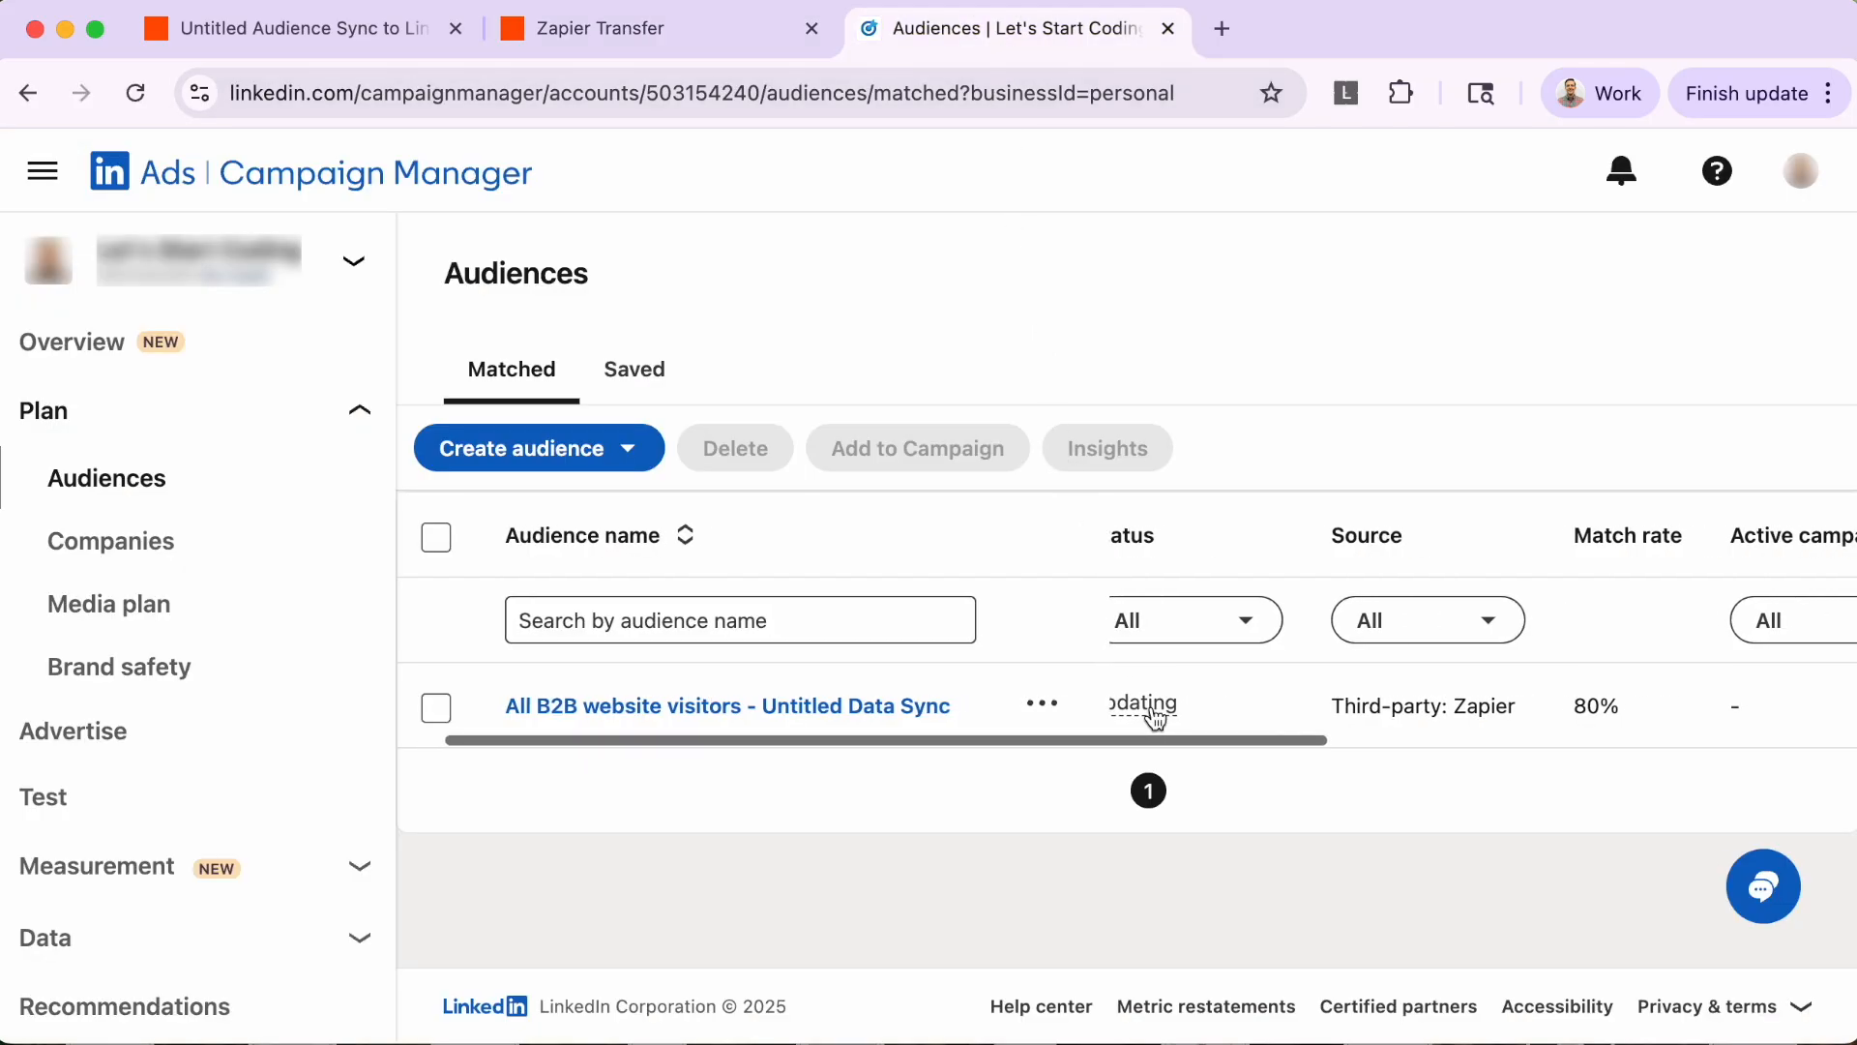
scroll(1161, 716, "right", 10)
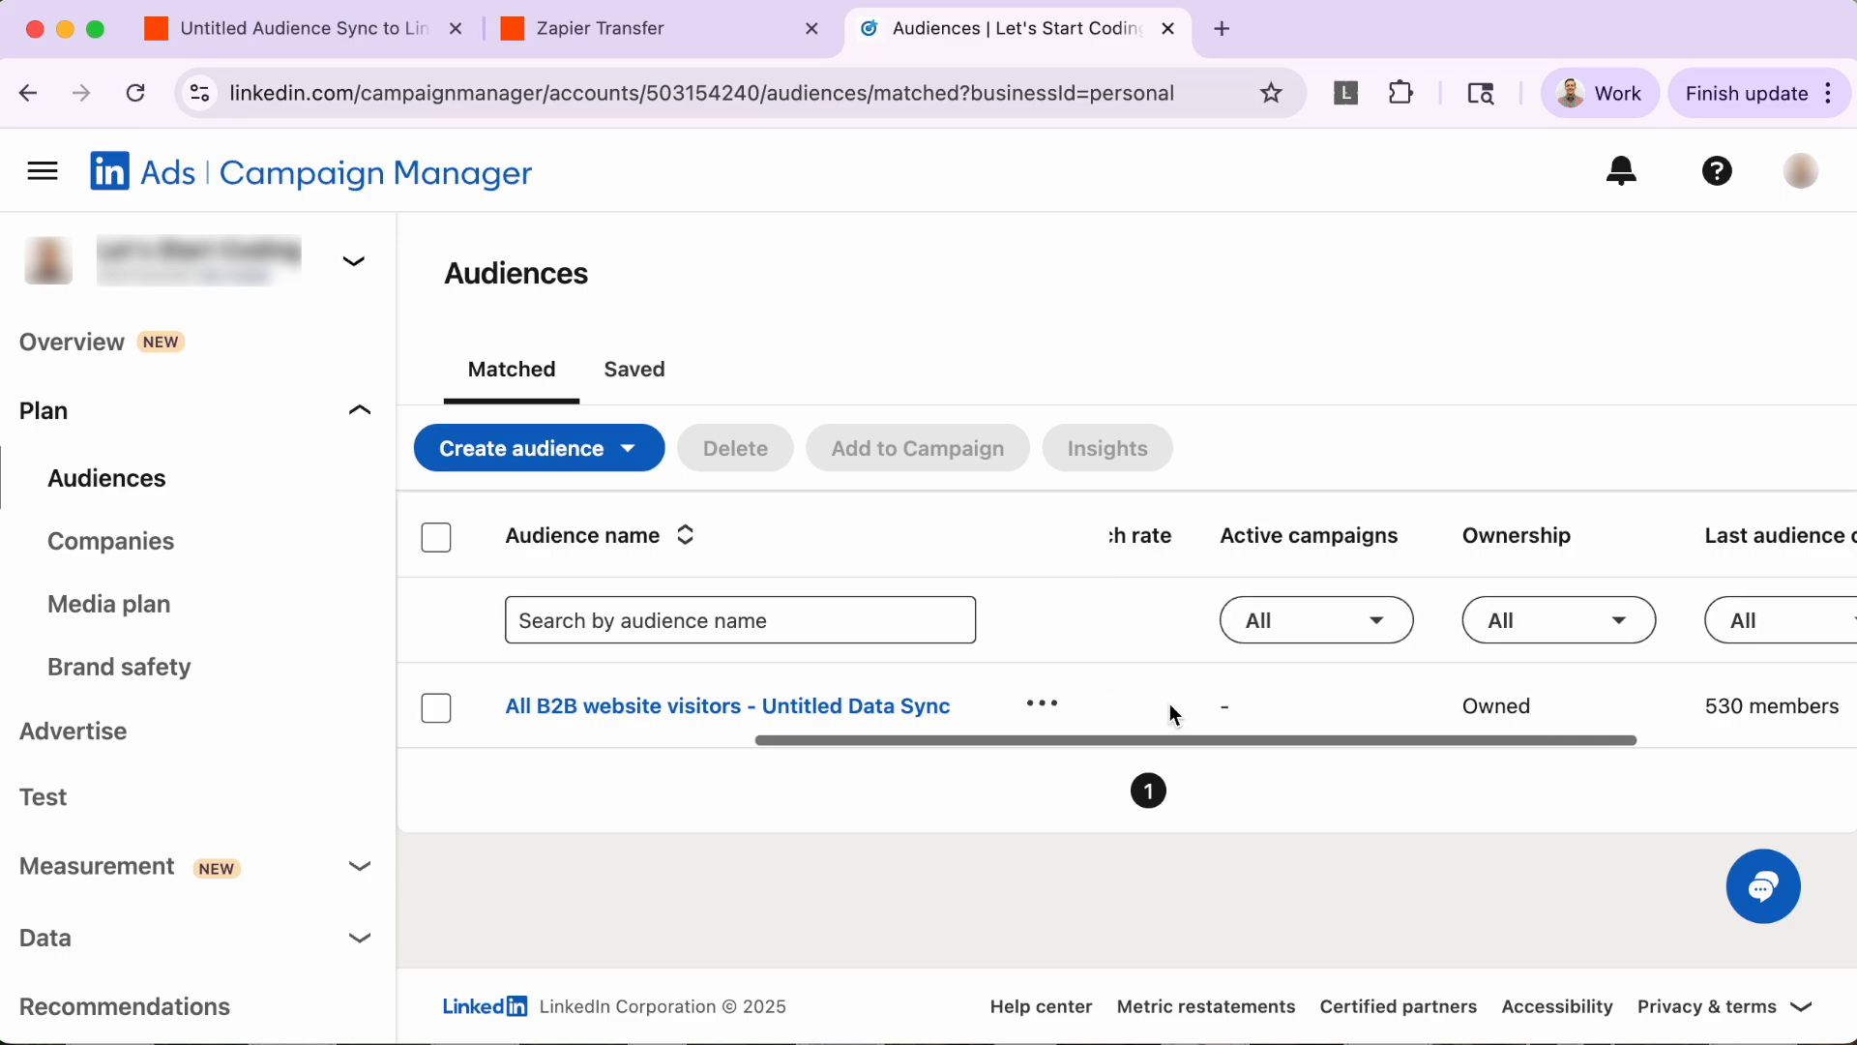
scroll(1172, 714, "right", 5)
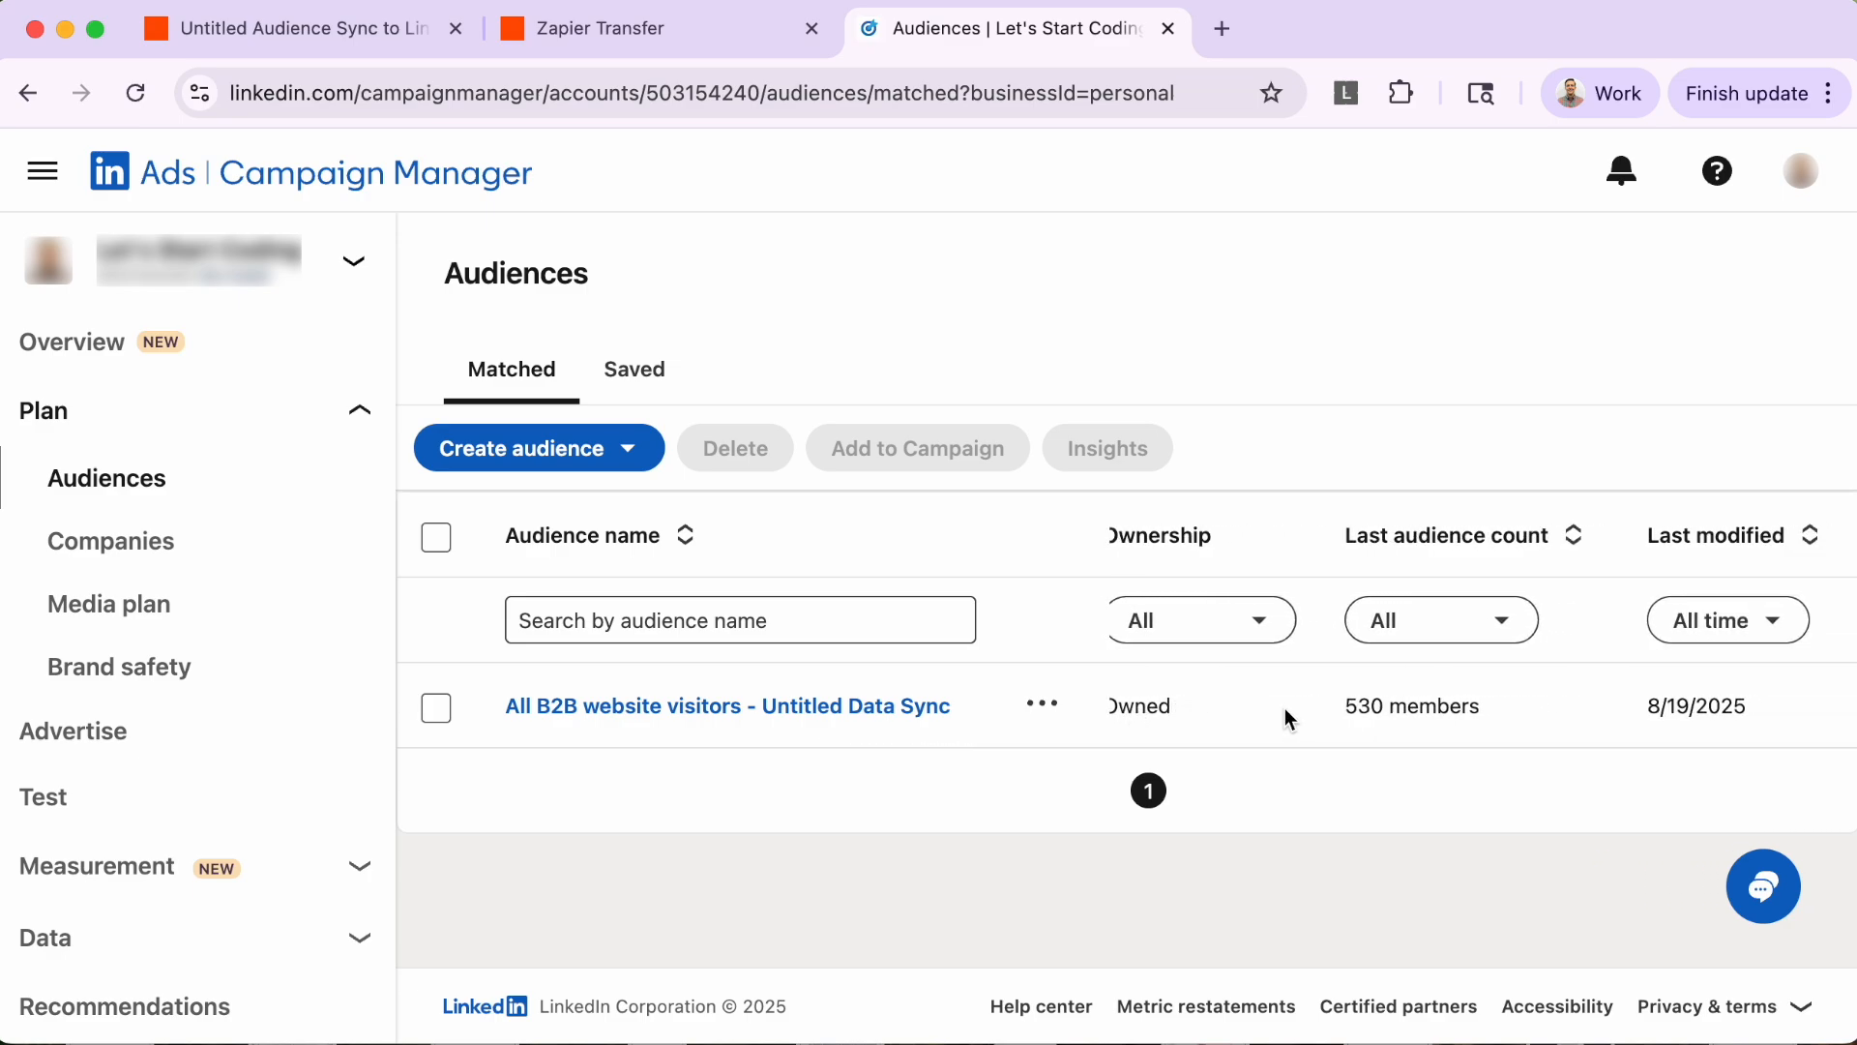